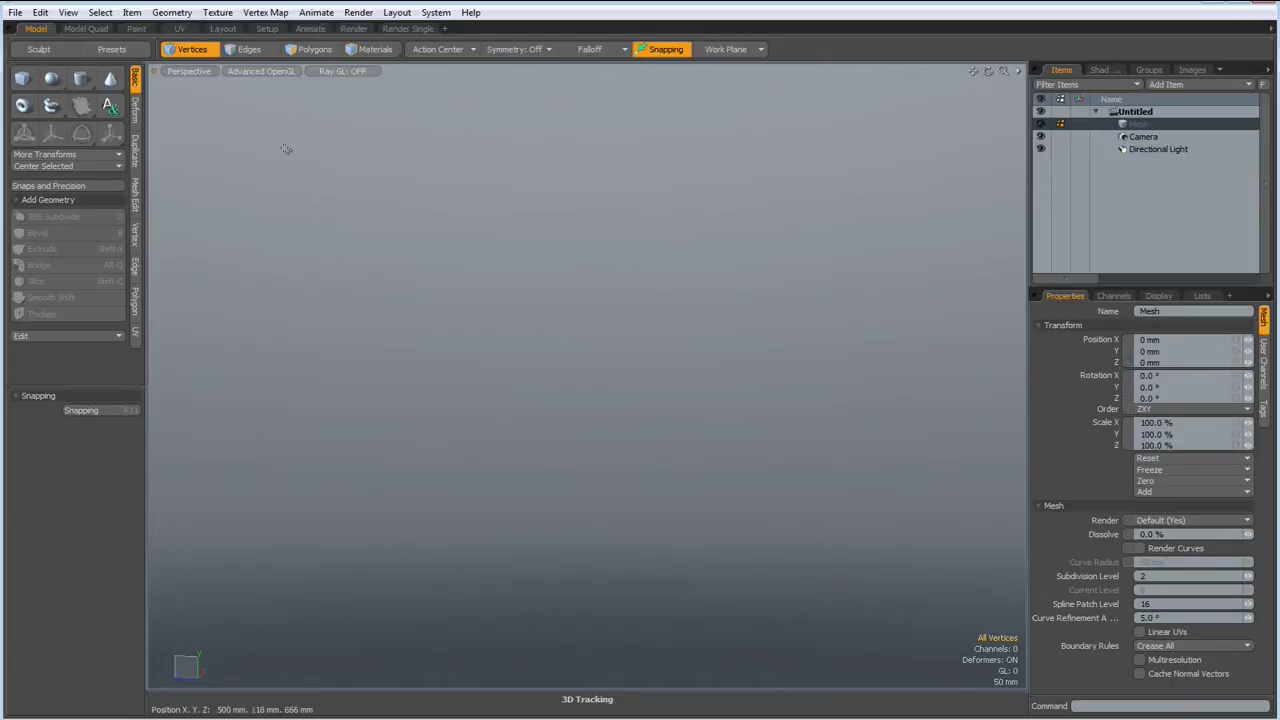
Create a unit cube and turn it into a smoothed subdivision surface
{"action": "left_click", "coordinate": [24, 80]}
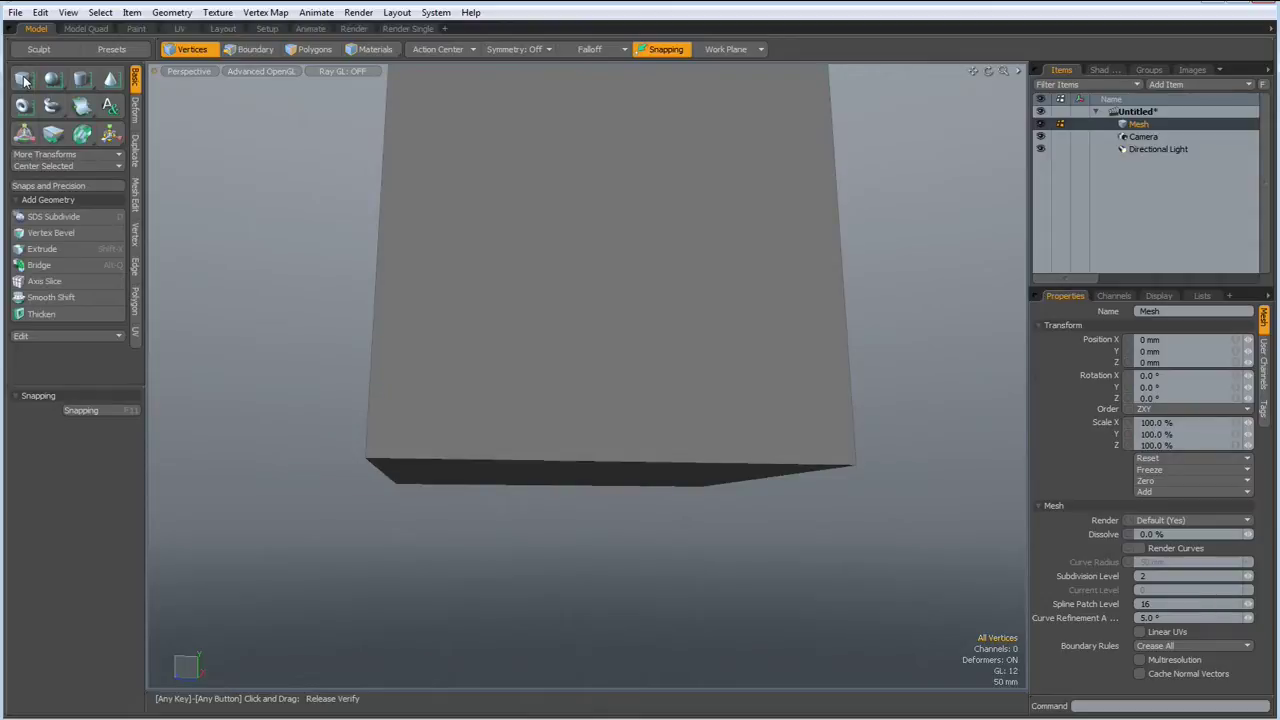
{"action": "left_click_drag", "start_coordinate": [642, 276], "coordinate": [514, 371], "text": "alt"}
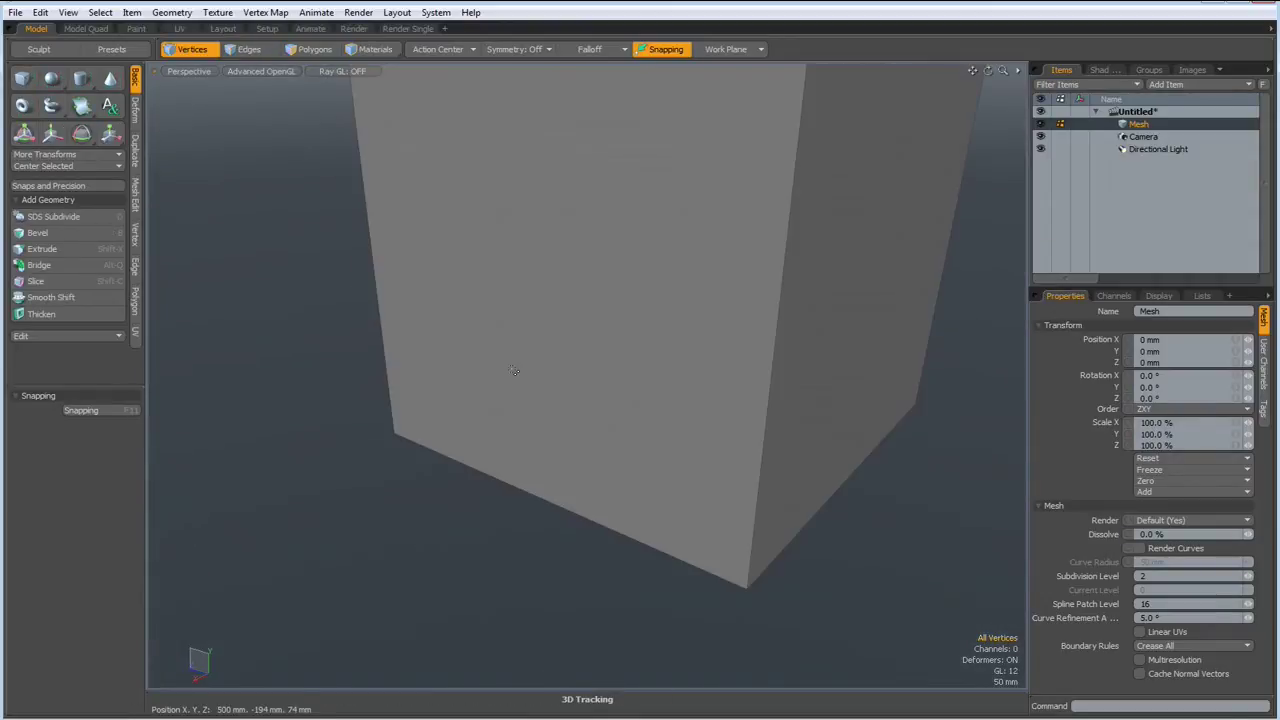
{"action": "key", "text": "Tab"}
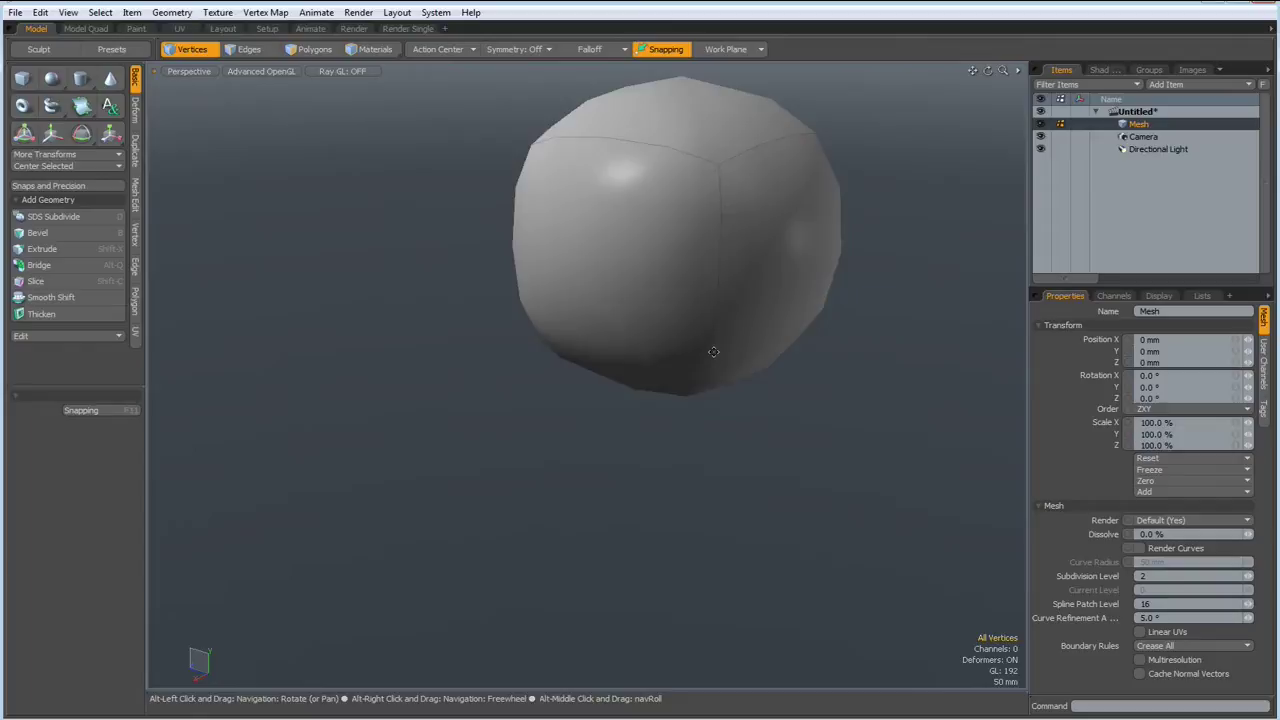
{"action": "left_click_drag", "start_coordinate": [680, 349], "coordinate": [605, 436], "text": "alt+shift"}
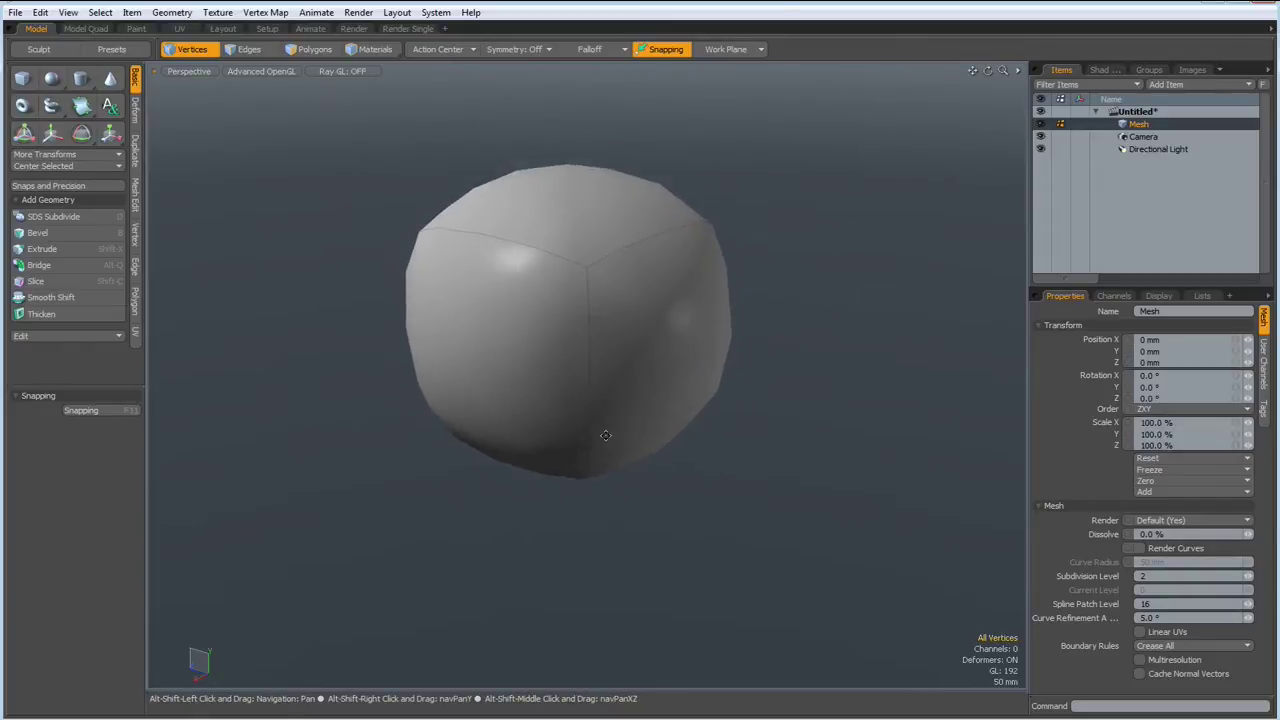
Detach the cube's faces from one another by cutting and pasting them in place as separate rounded discs
{"action": "key", "text": "3"}
{"action": "left_click", "coordinate": [516, 348]}
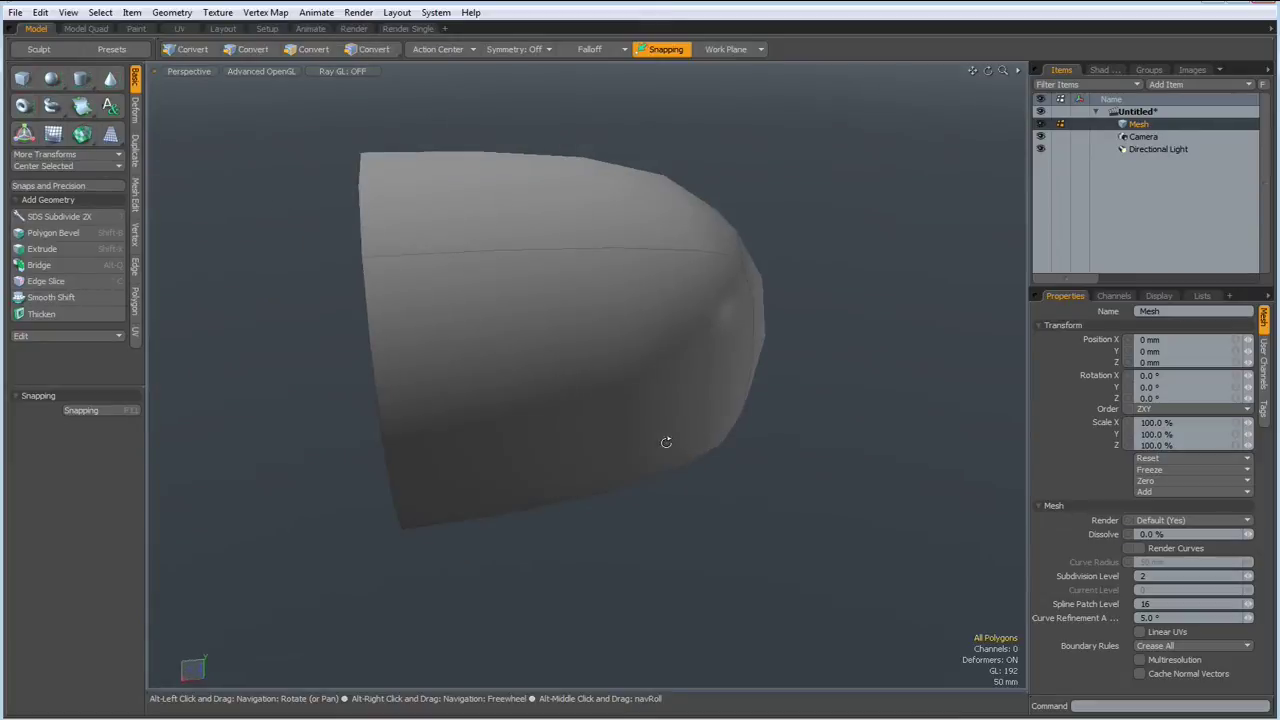
{"action": "left_click", "coordinate": [568, 400]}
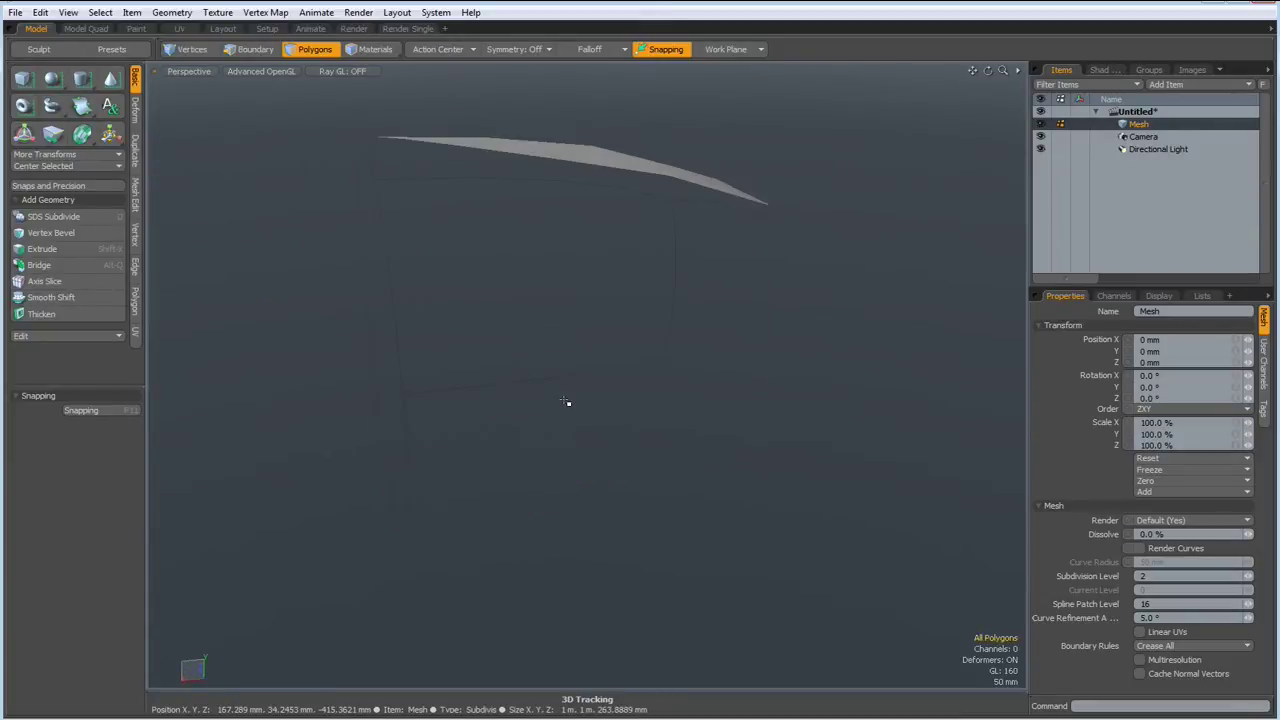
{"action": "left_click", "coordinate": [652, 383]}
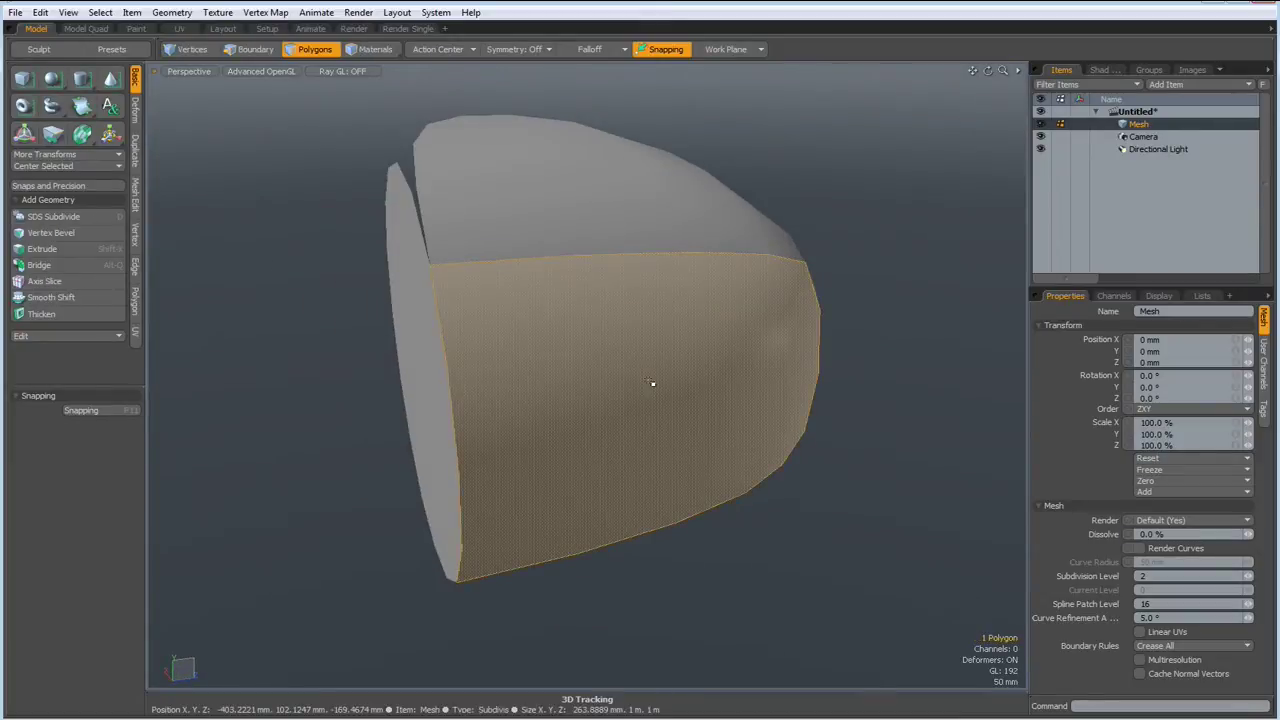
{"action": "key", "text": "ctrl+x"}
{"action": "key", "text": "ctrl+v"}
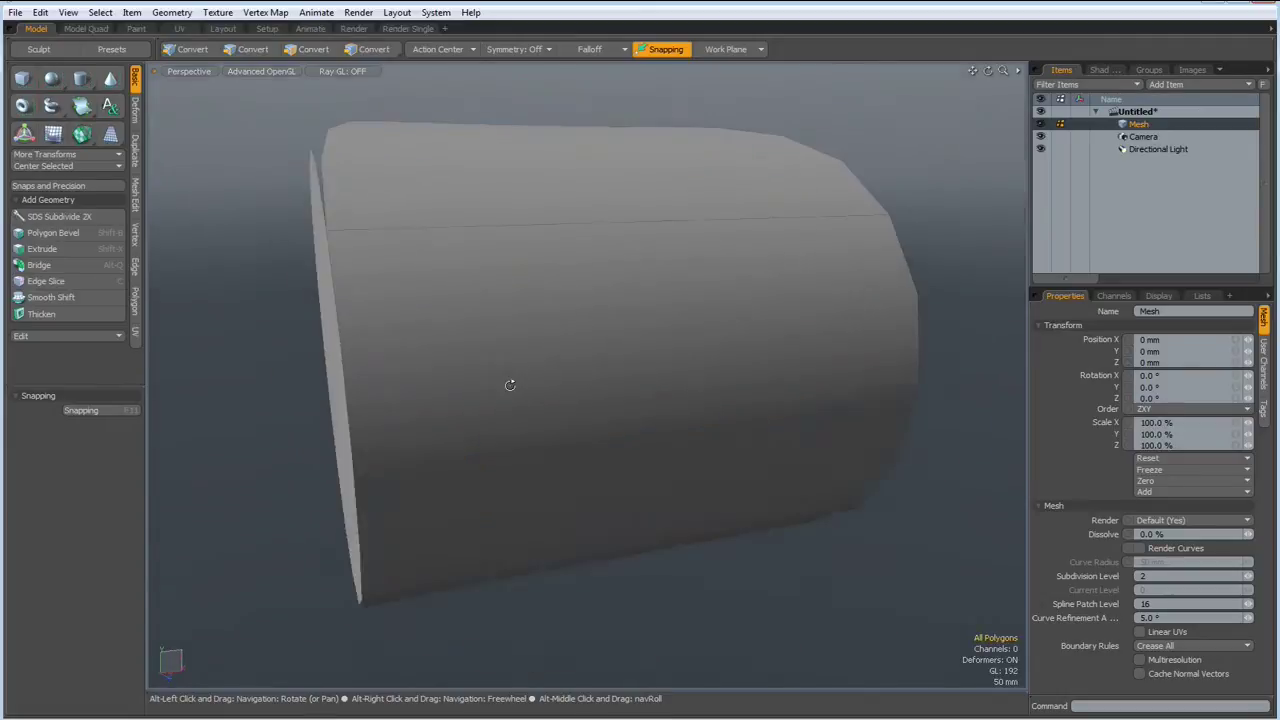
{"action": "left_click", "coordinate": [621, 404]}
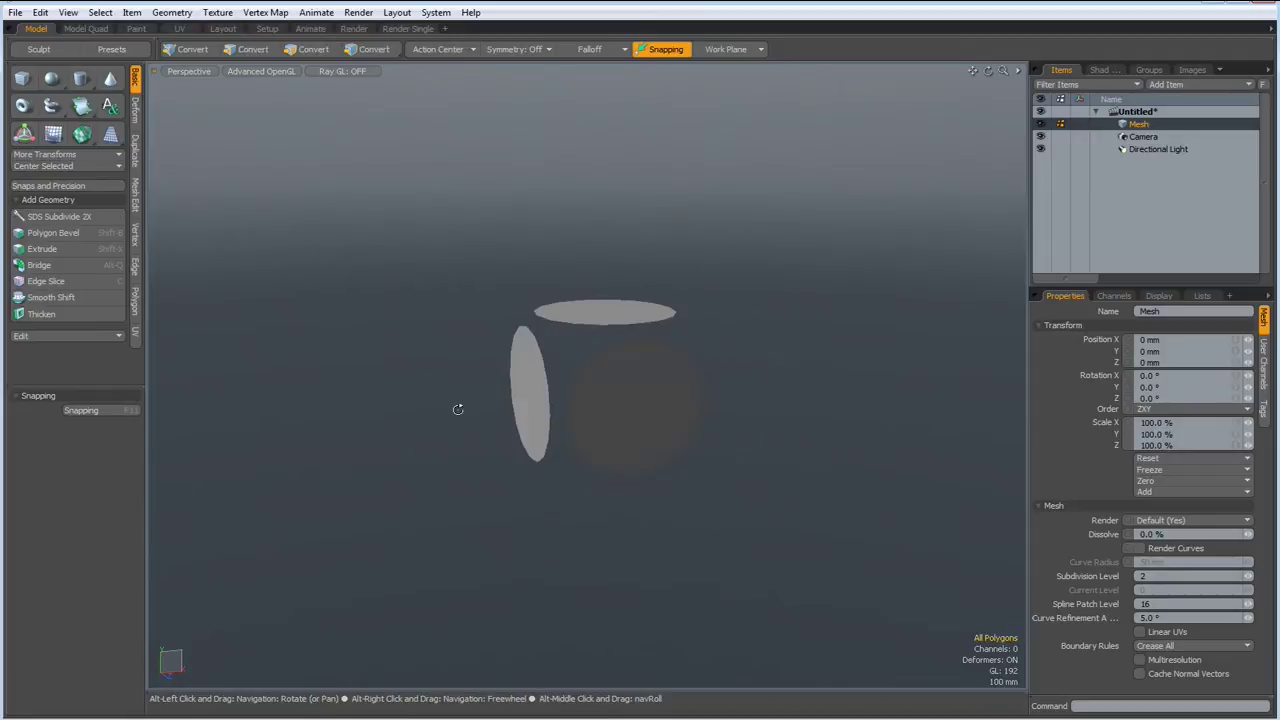
{"action": "left_click_drag", "start_coordinate": [457, 409], "coordinate": [624, 410], "text": "alt"}
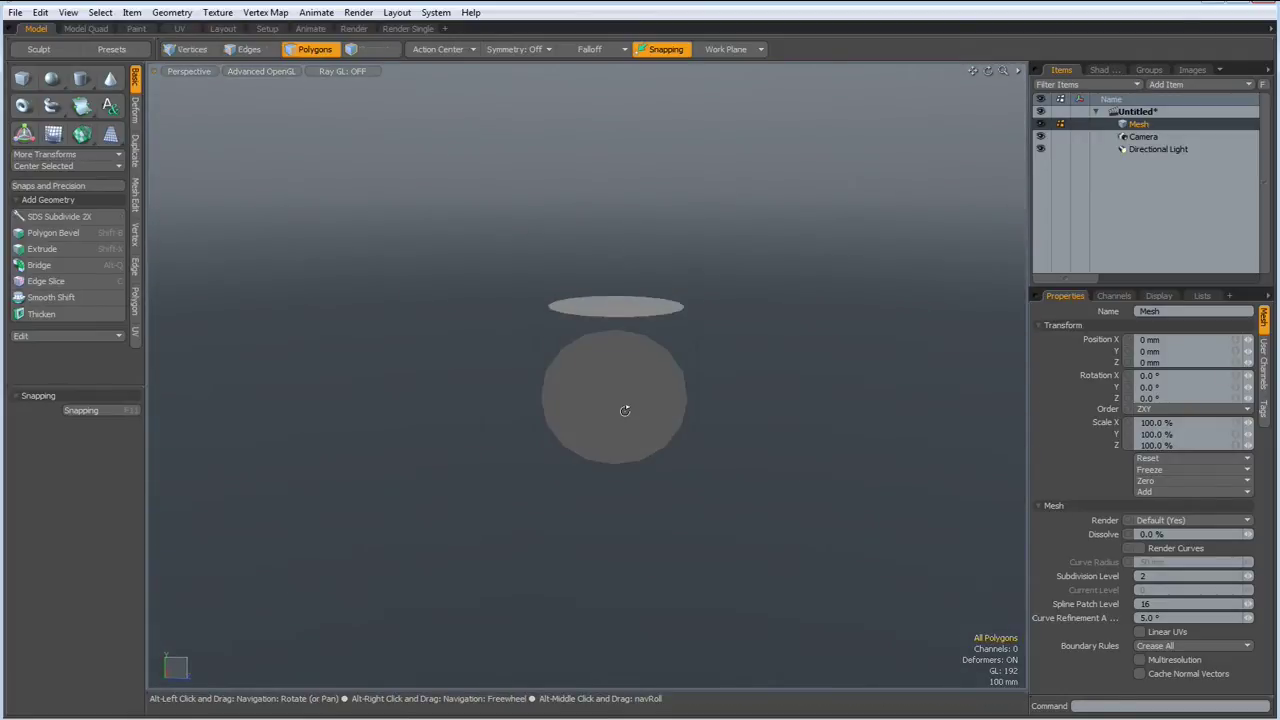
Subdivide all the discs twice so each has a four-by-four polygon grid
{"action": "scroll", "coordinate": [612, 350], "scroll_direction": "up", "scroll_amount": 3}
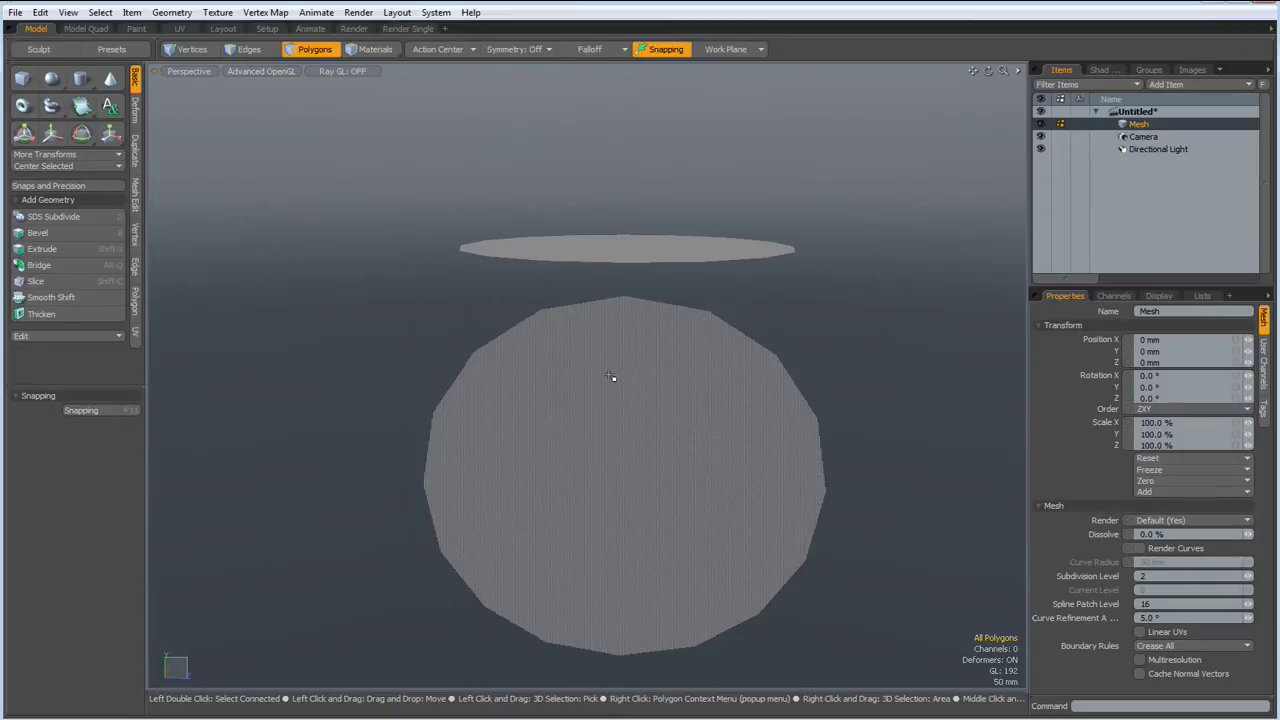
{"action": "key", "text": "Tab"}
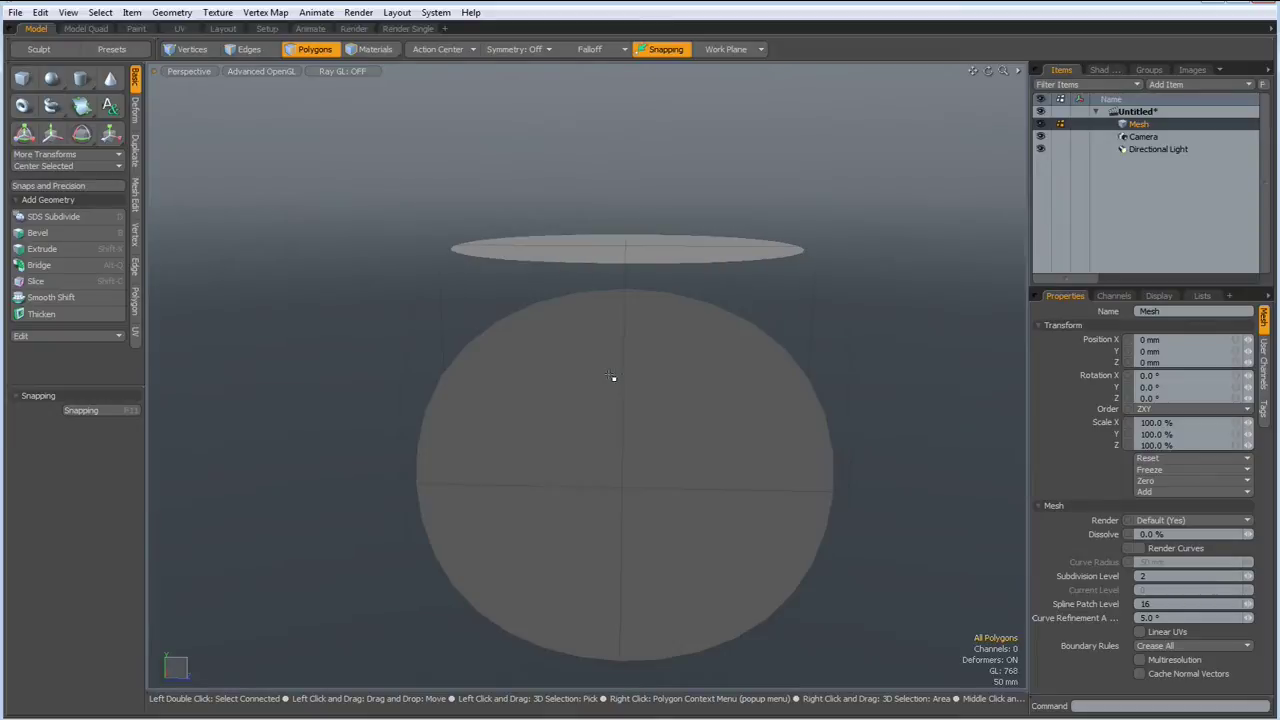
{"action": "key", "text": "shift+d"}
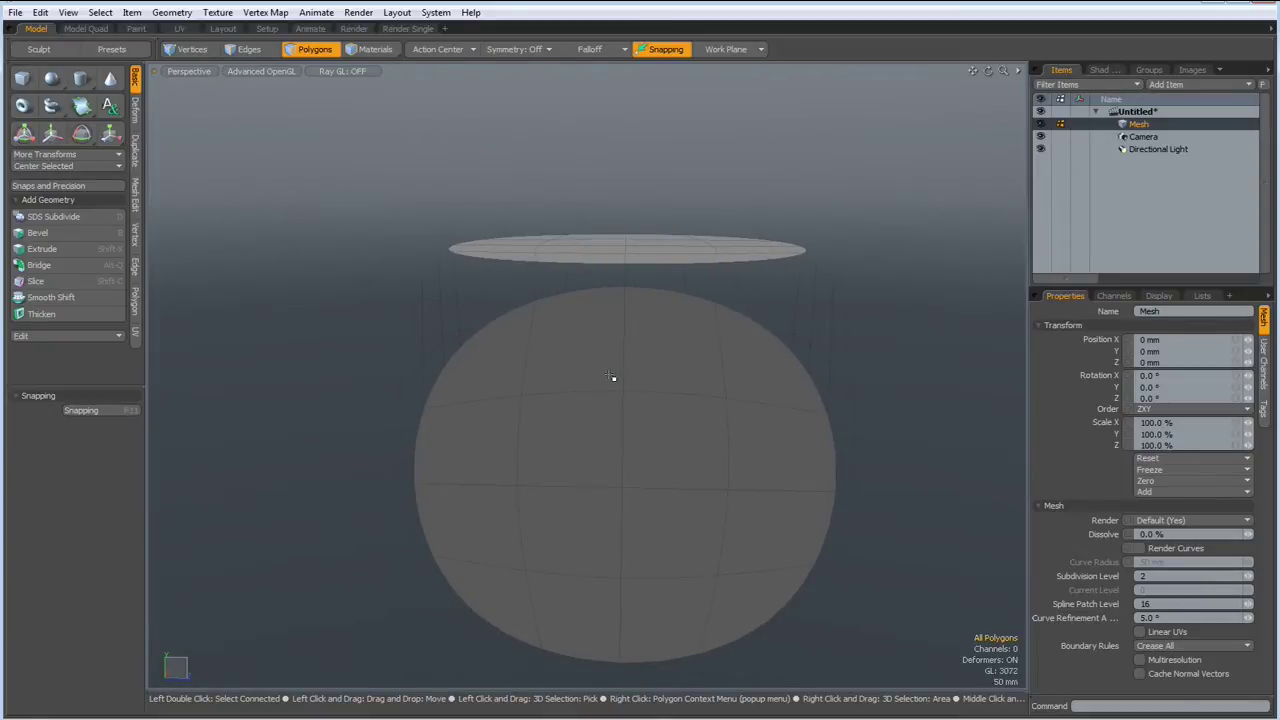
Delete the lower three polygon rows of the discs in the front view and turn off subdivision smoothing
{"action": "key", "text": "KP_2"}
{"action": "left_click_drag", "start_coordinate": [705, 432], "coordinate": [543, 337], "text": "alt+shift"}
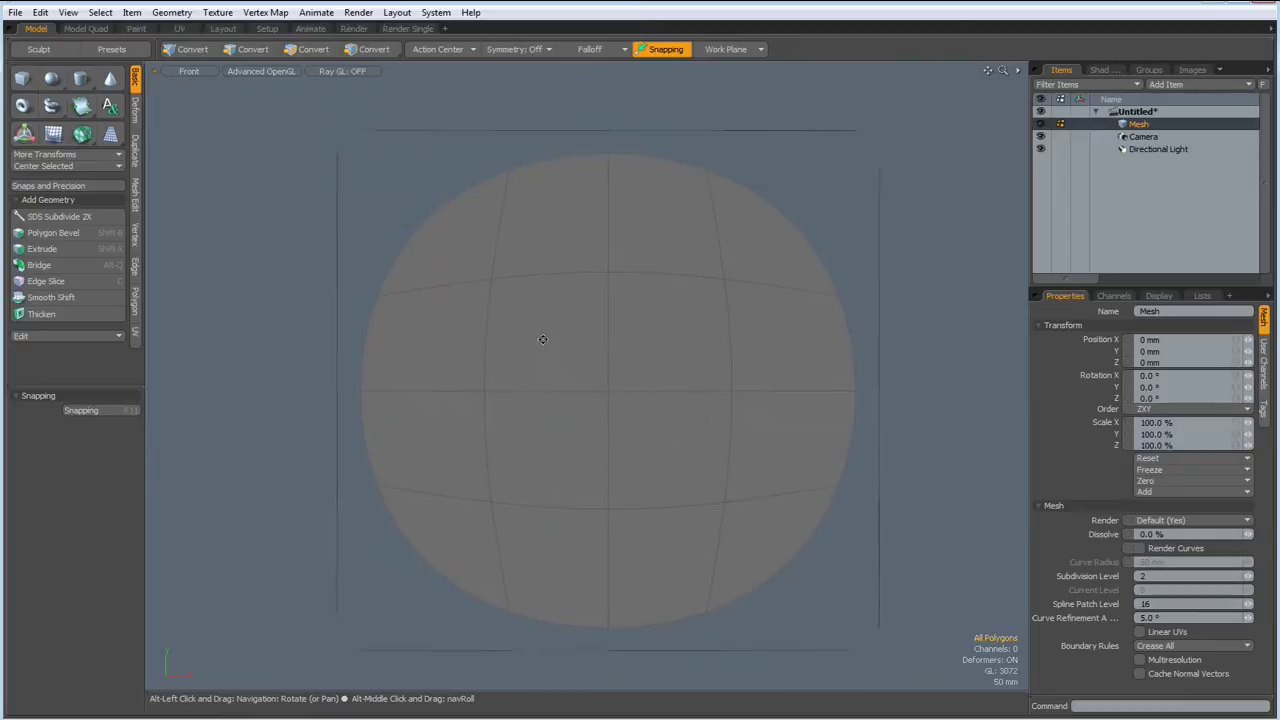
{"action": "mouse_move", "coordinate": [258, 259]}
{"action": "right_mouse_down"}
{"action": "mouse_move", "coordinate": [880, 360]}
{"action": "mouse_move", "coordinate": [973, 684]}
{"action": "right_mouse_up"}
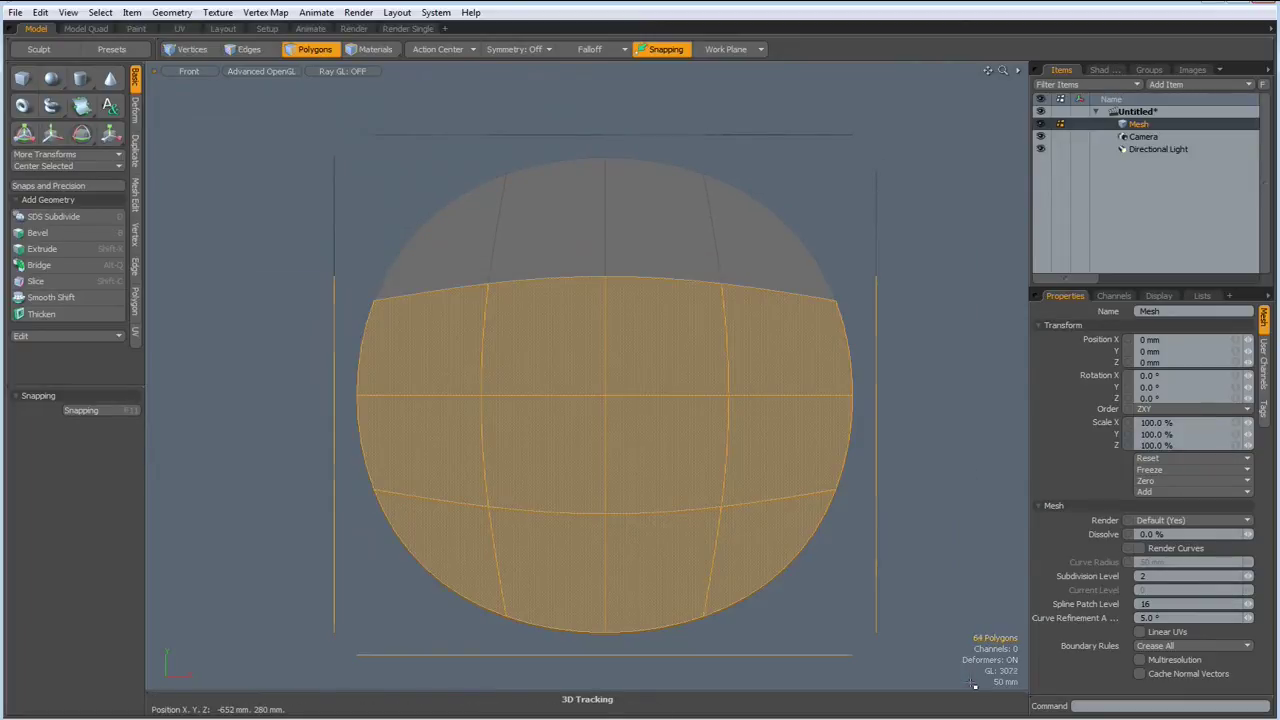
{"action": "key", "text": "Delete"}
{"action": "key", "text": "Tab"}
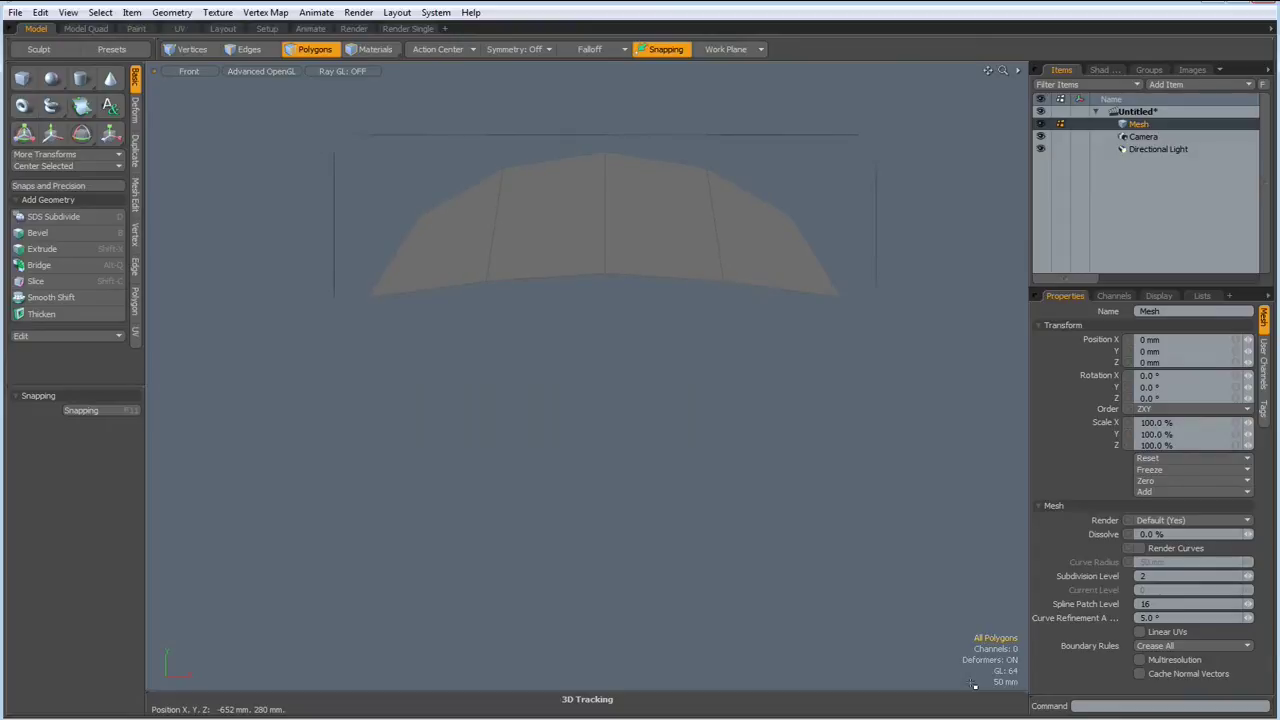
Return to the perspective view and enable symmetry on the X axis
{"action": "key", "text": "ctrl+space"}
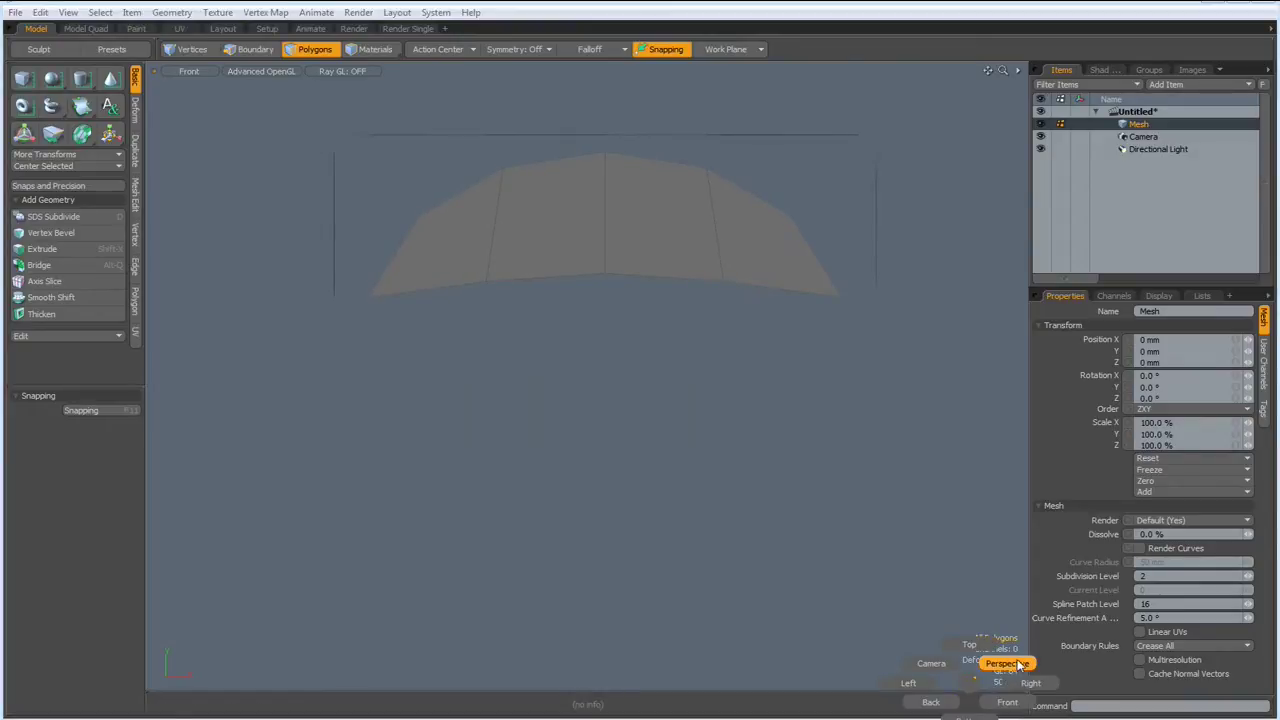
{"action": "left_click", "coordinate": [1007, 664]}
{"action": "left_click_drag", "start_coordinate": [940, 623], "coordinate": [694, 486], "text": "alt"}
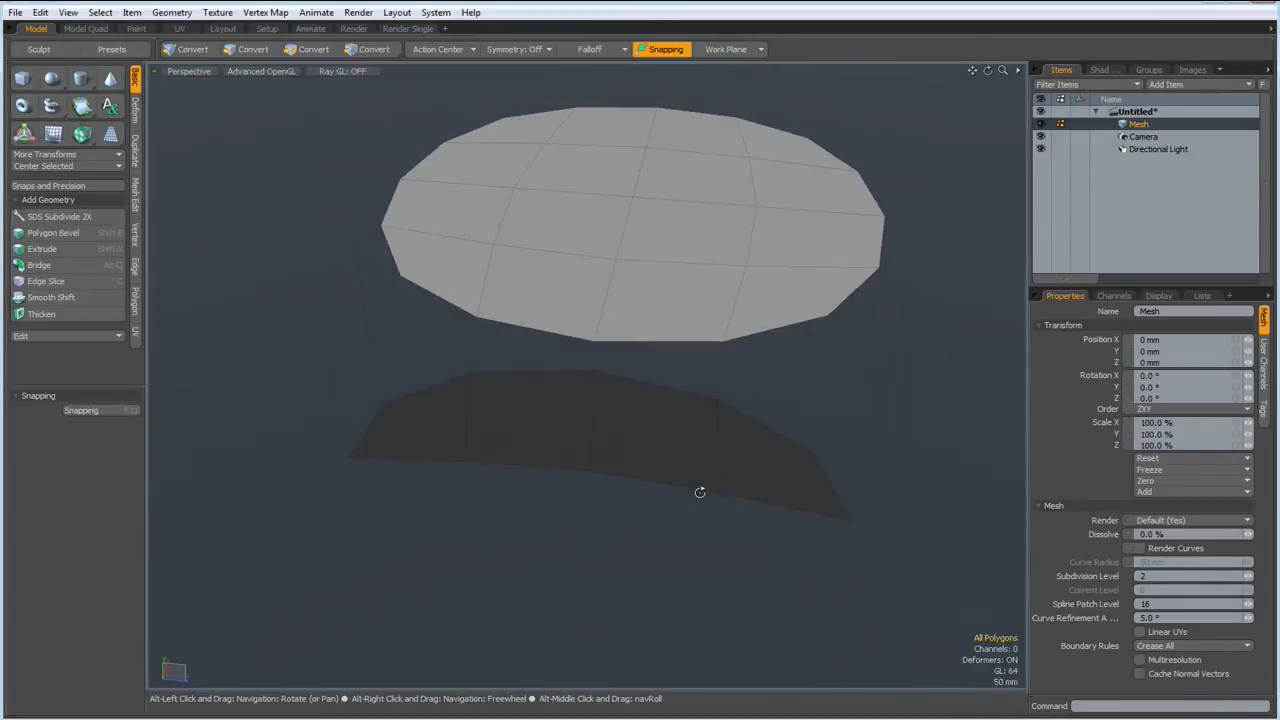
{"action": "left_click", "coordinate": [508, 52]}
{"action": "left_click", "coordinate": [510, 64]}
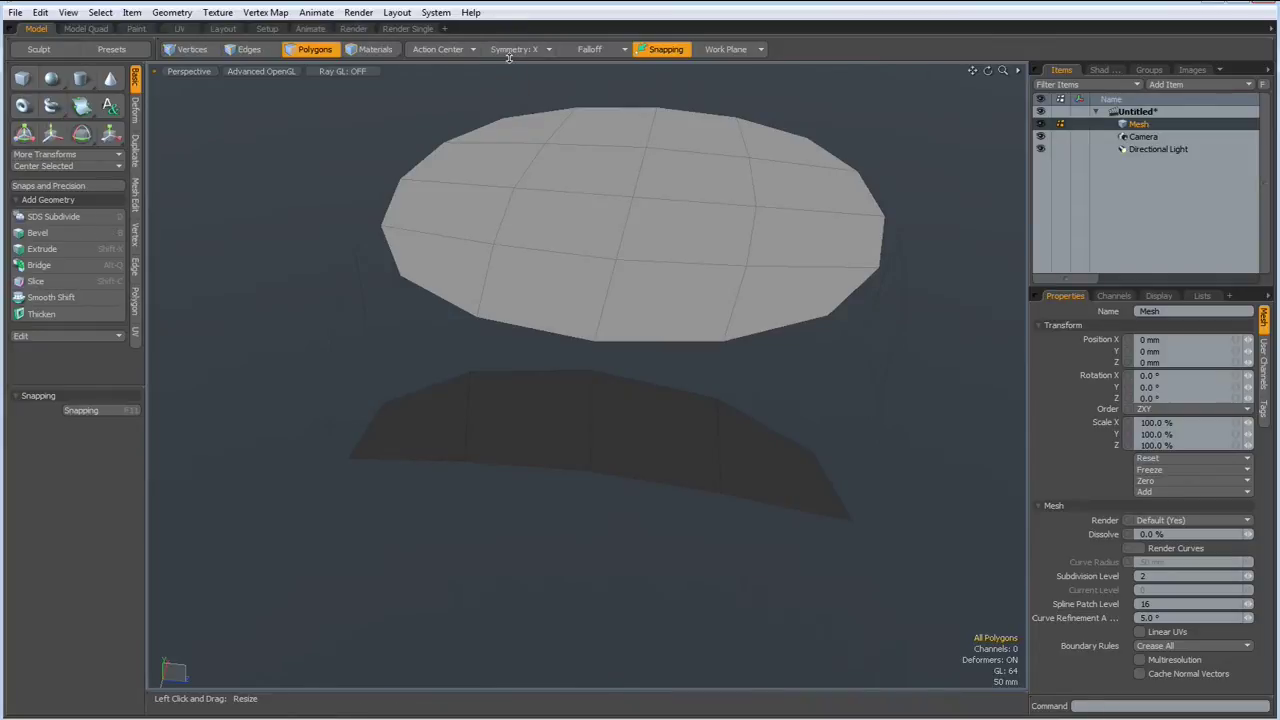
Bridge the top disc's side edges to the upper edges of the facing X-side panels, four edges per side
{"action": "left_click_drag", "start_coordinate": [737, 272], "coordinate": [686, 480], "text": "alt+shift"}
{"action": "key", "text": "2"}
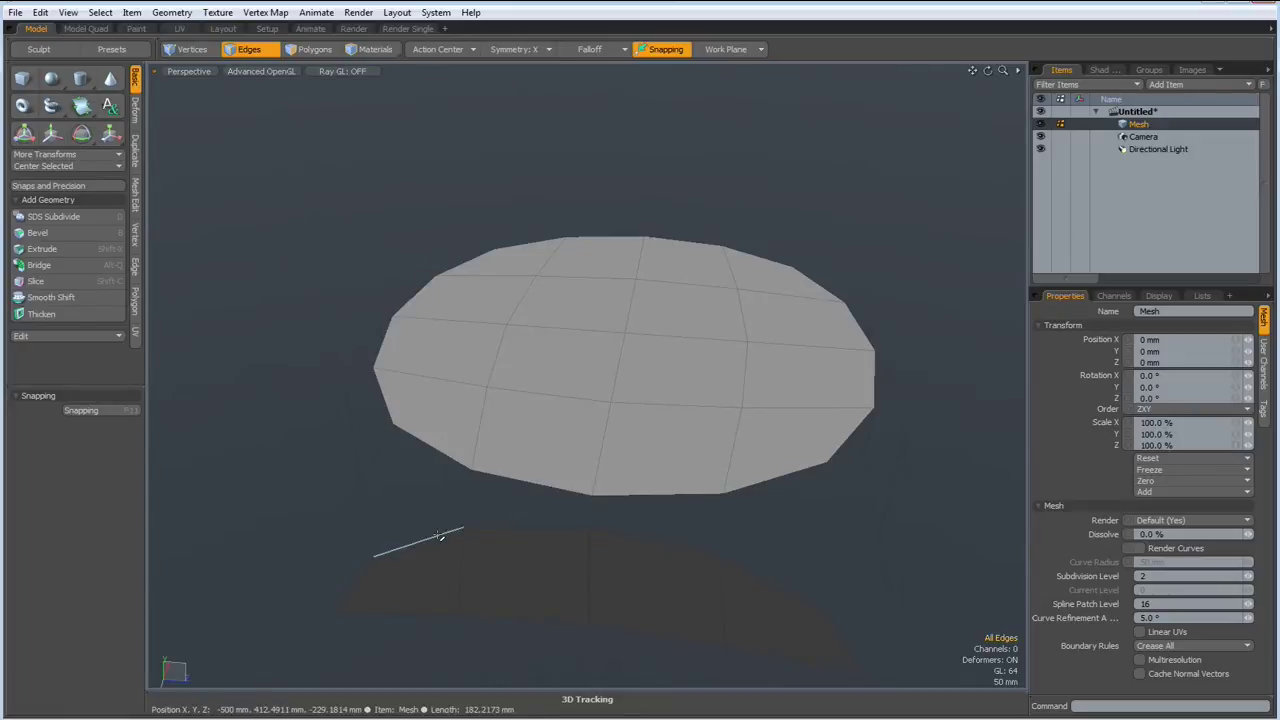
{"action": "left_click", "coordinate": [433, 538]}
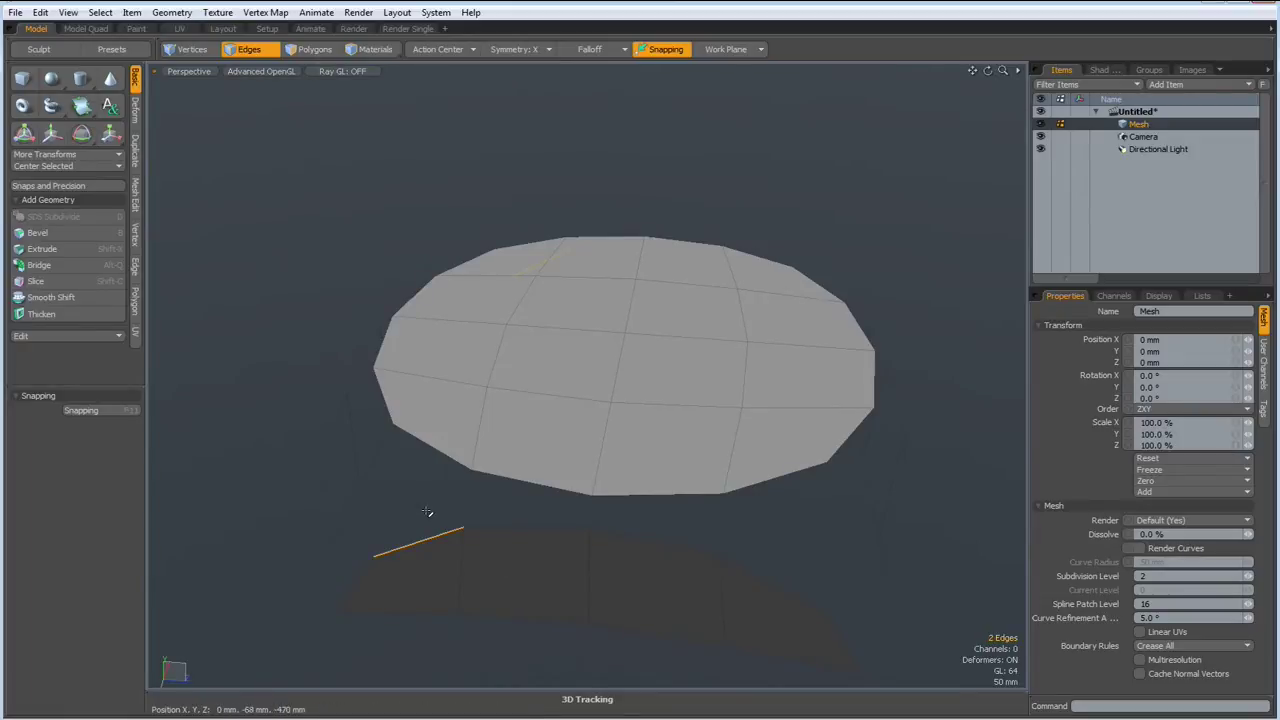
{"action": "left_click", "coordinate": [436, 448], "text": "shift"}
{"action": "mouse_move", "coordinate": [542, 459]}
{"action": "left_mouse_down", "text": "shift"}
{"action": "mouse_move", "coordinate": [537, 580]}
{"action": "mouse_move", "coordinate": [643, 580]}
{"action": "mouse_move", "coordinate": [755, 475]}
{"action": "mouse_move", "coordinate": [771, 590]}
{"action": "left_mouse_up", "text": "shift"}
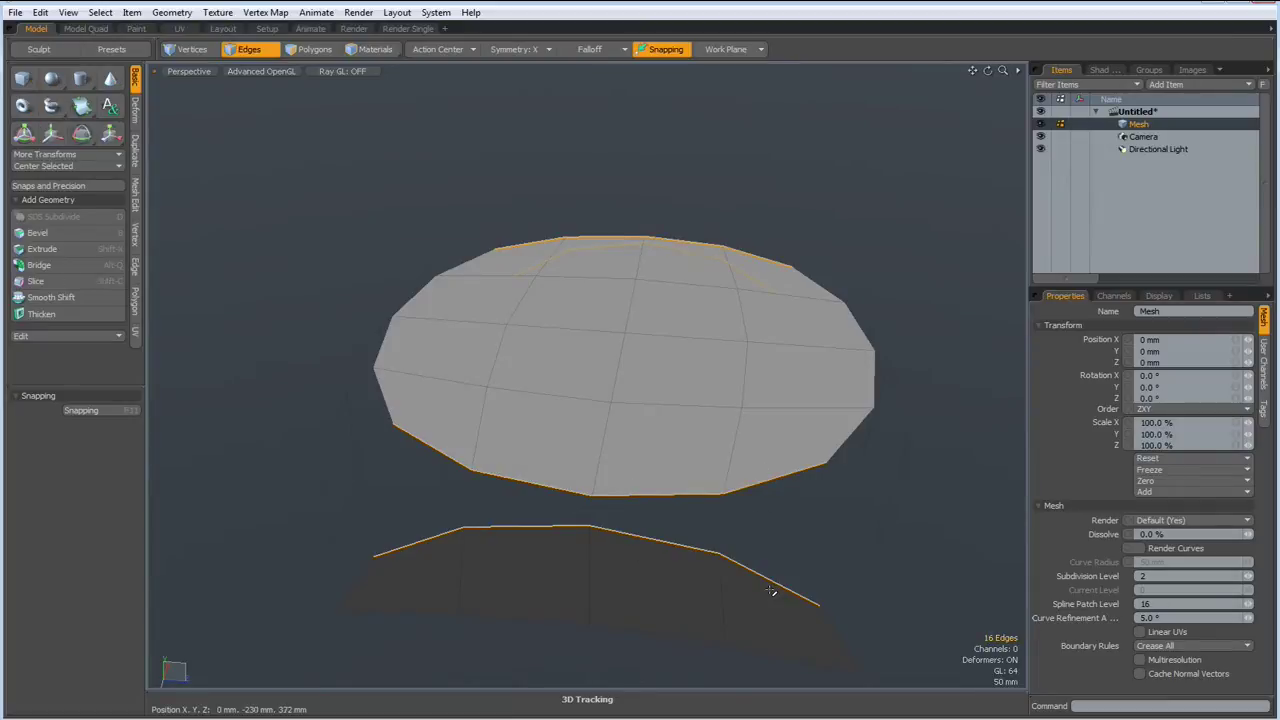
{"action": "key", "text": "alt+q"}
{"action": "left_click", "coordinate": [771, 594]}
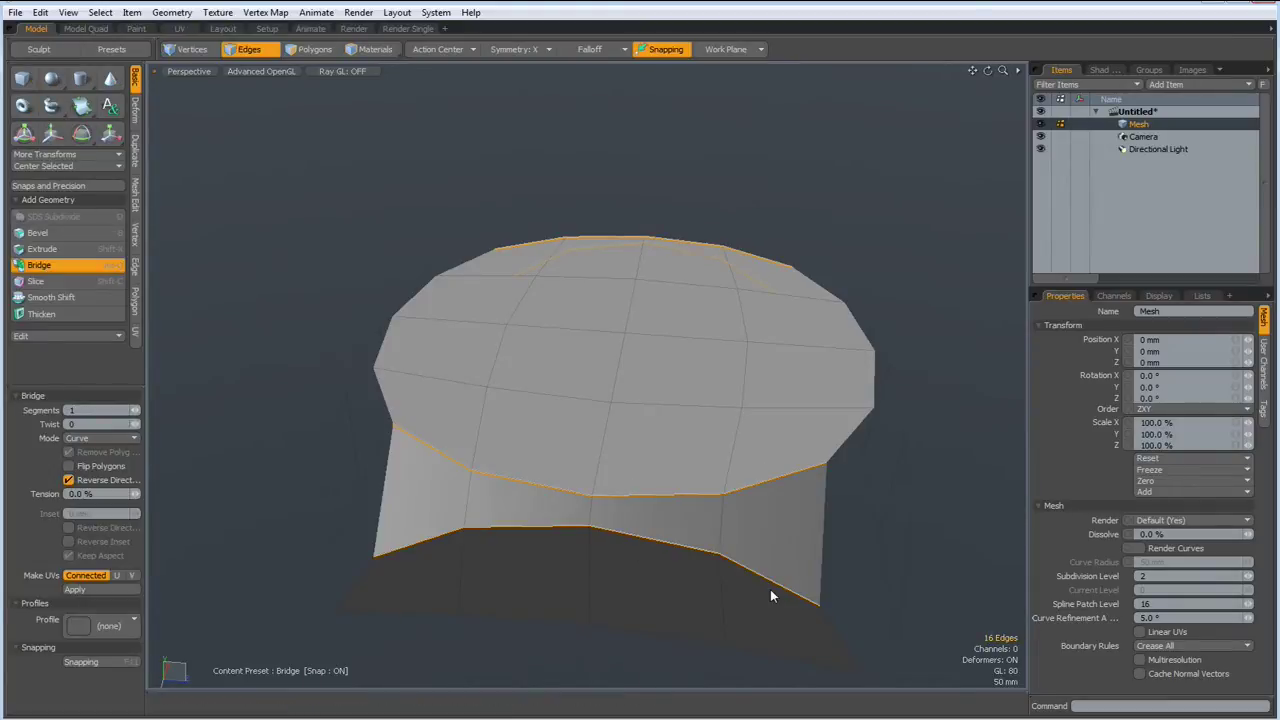
{"action": "key", "text": "q"}
Bridge the top disc's facing border edges to the upper edges of one of the two unconnected end panels
{"action": "left_click_drag", "start_coordinate": [453, 541], "coordinate": [578, 516], "text": "alt"}
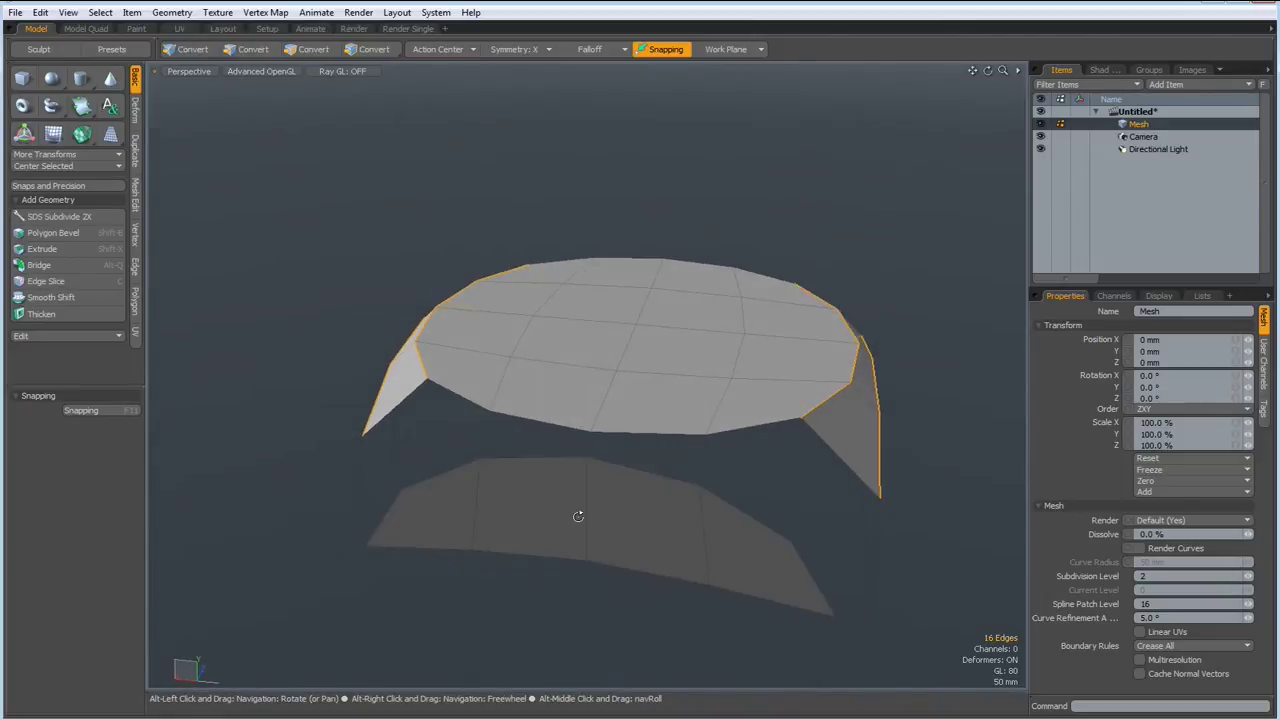
{"action": "left_click_drag", "start_coordinate": [457, 382], "coordinate": [454, 502]}
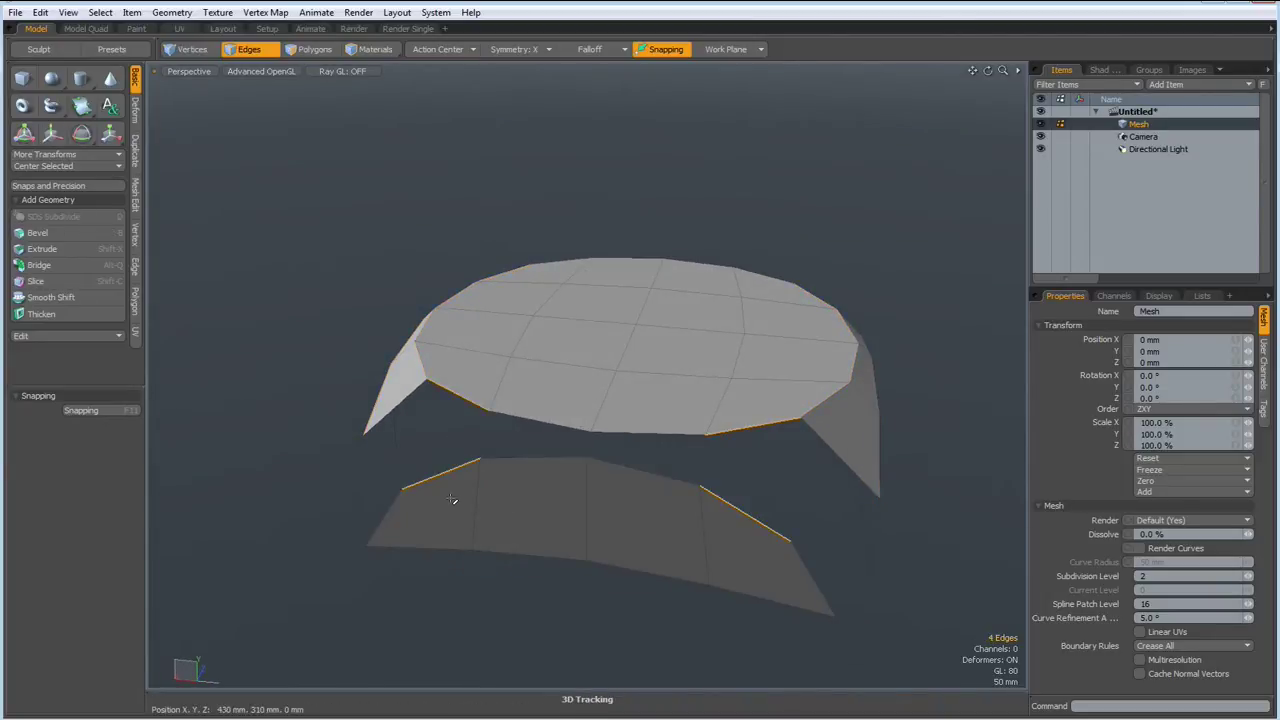
{"action": "left_click_drag", "start_coordinate": [561, 405], "coordinate": [549, 486], "text": "shift"}
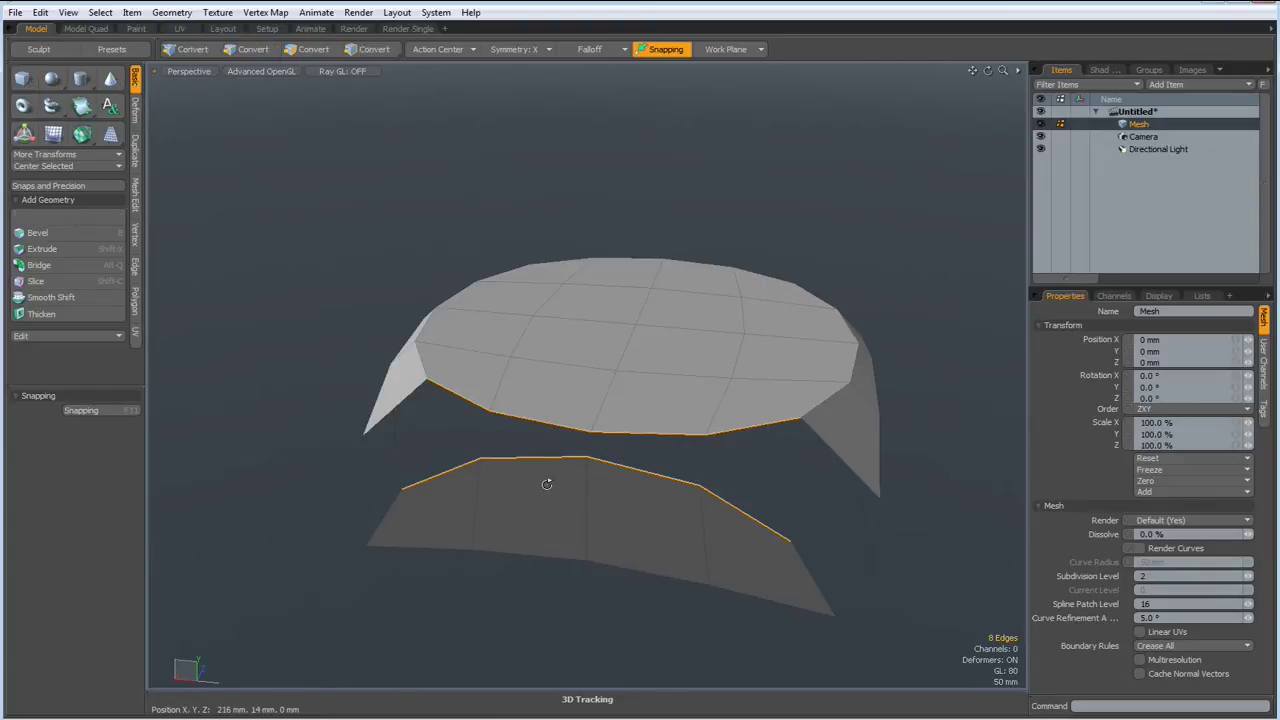
{"action": "key", "text": "alt+q"}
{"action": "left_click", "coordinate": [547, 486]}
Bridge the top disc's border to the upper edges of the last unconnected panel on the opposite end
{"action": "left_click_drag", "start_coordinate": [780, 346], "coordinate": [338, 360], "text": "alt"}
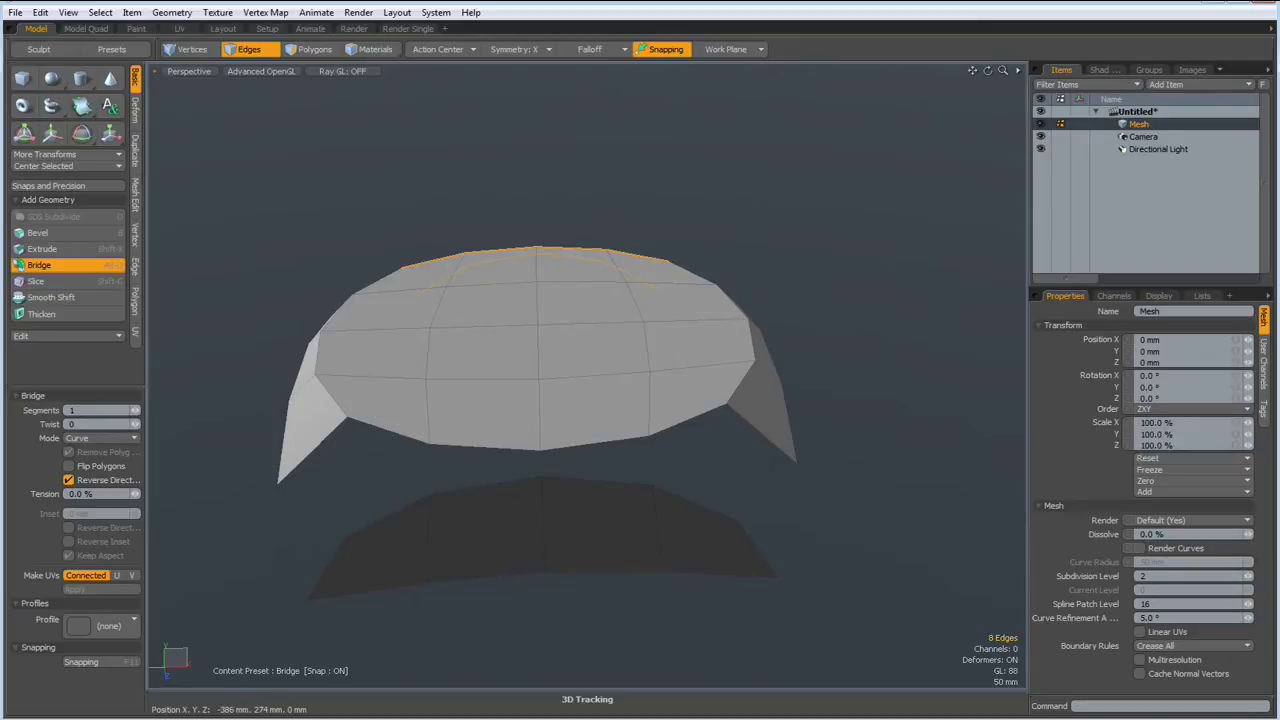
{"action": "key", "text": "space"}
{"action": "left_click", "coordinate": [390, 522]}
{"action": "left_click", "coordinate": [400, 431], "text": "shift"}
{"action": "left_click_drag", "start_coordinate": [471, 446], "coordinate": [485, 500], "text": "shift"}
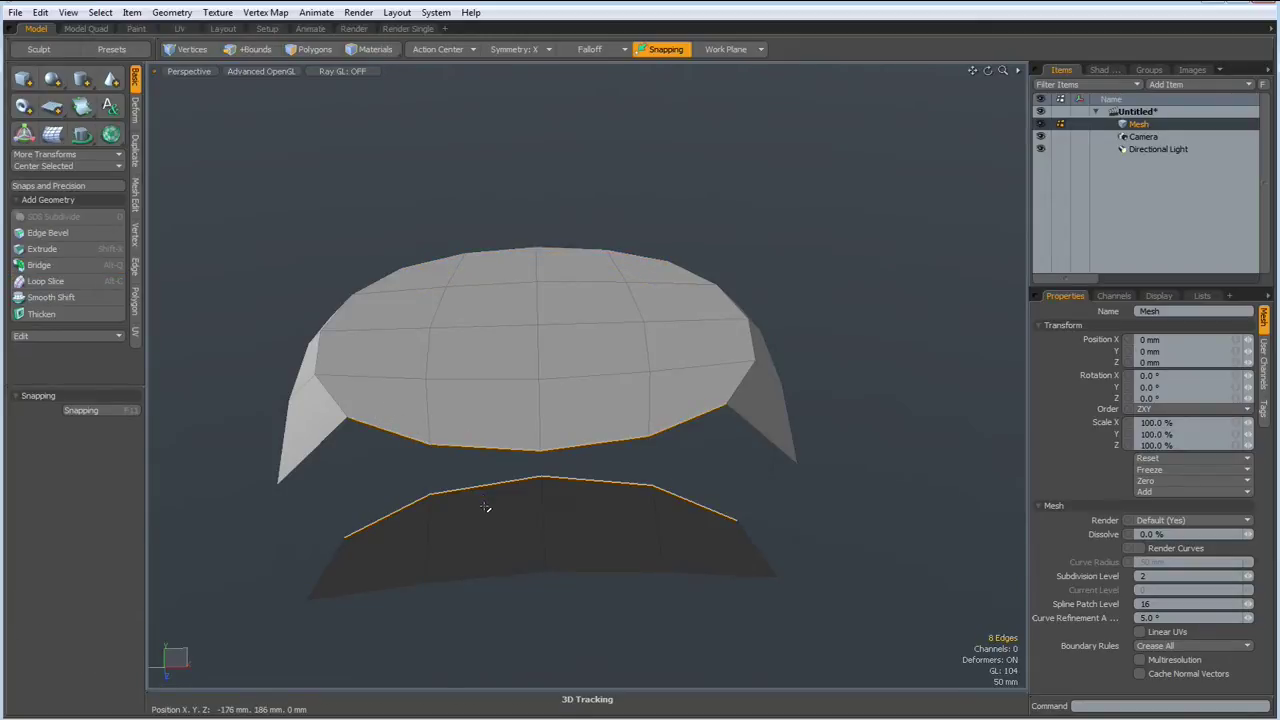
{"action": "key", "text": "alt+q"}
{"action": "left_click", "coordinate": [474, 491]}
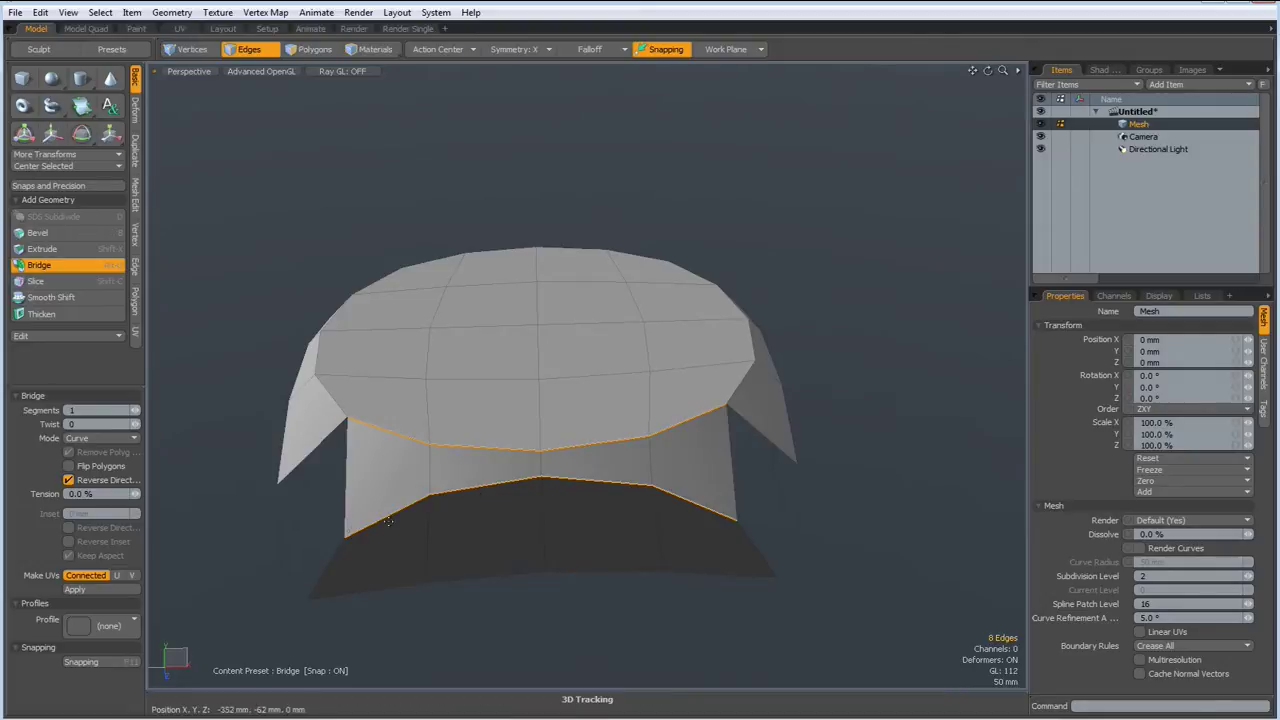
Fill the triangular gap between adjacent bridged strips with a polygon made from its three corner vertices, mirrored across X
{"action": "left_click_drag", "start_coordinate": [242, 573], "coordinate": [323, 523], "text": "alt"}
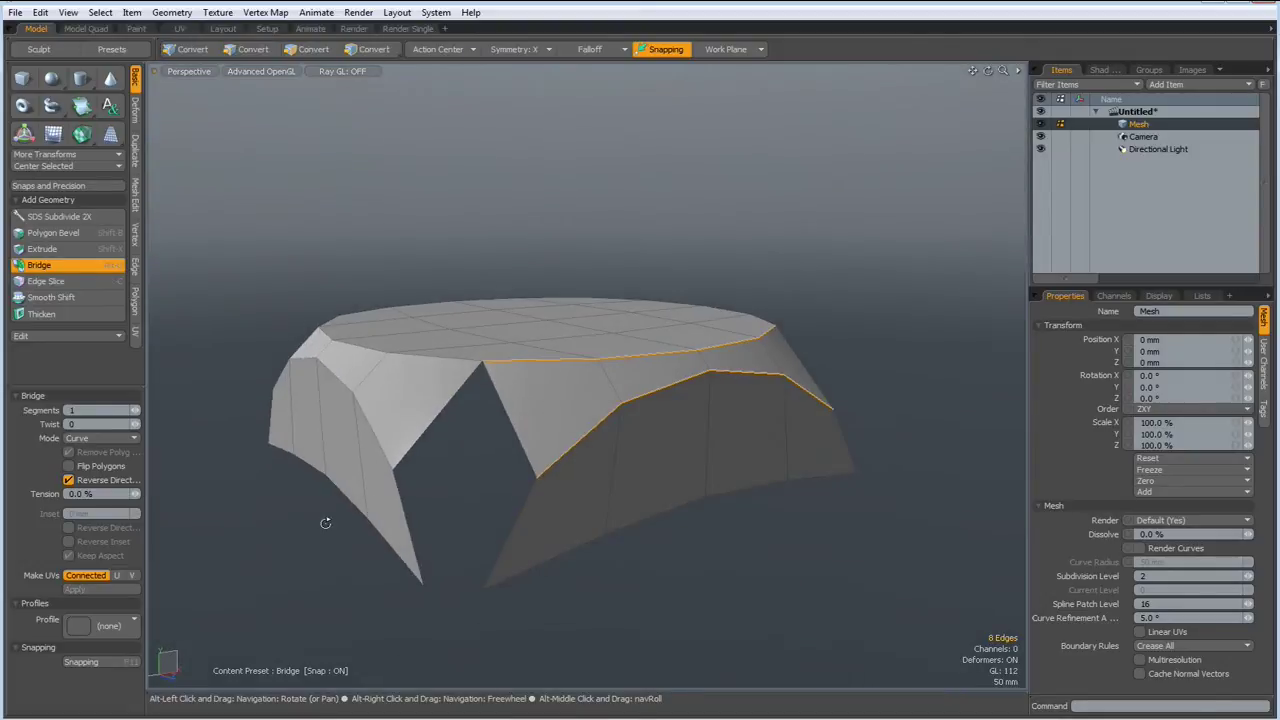
{"action": "key", "text": "1"}
{"action": "left_click", "coordinate": [400, 472]}
{"action": "left_click", "coordinate": [819, 385], "text": "shift"}
{"action": "left_click", "coordinate": [482, 362], "text": "shift"}
{"action": "left_click", "coordinate": [536, 478], "text": "shift"}
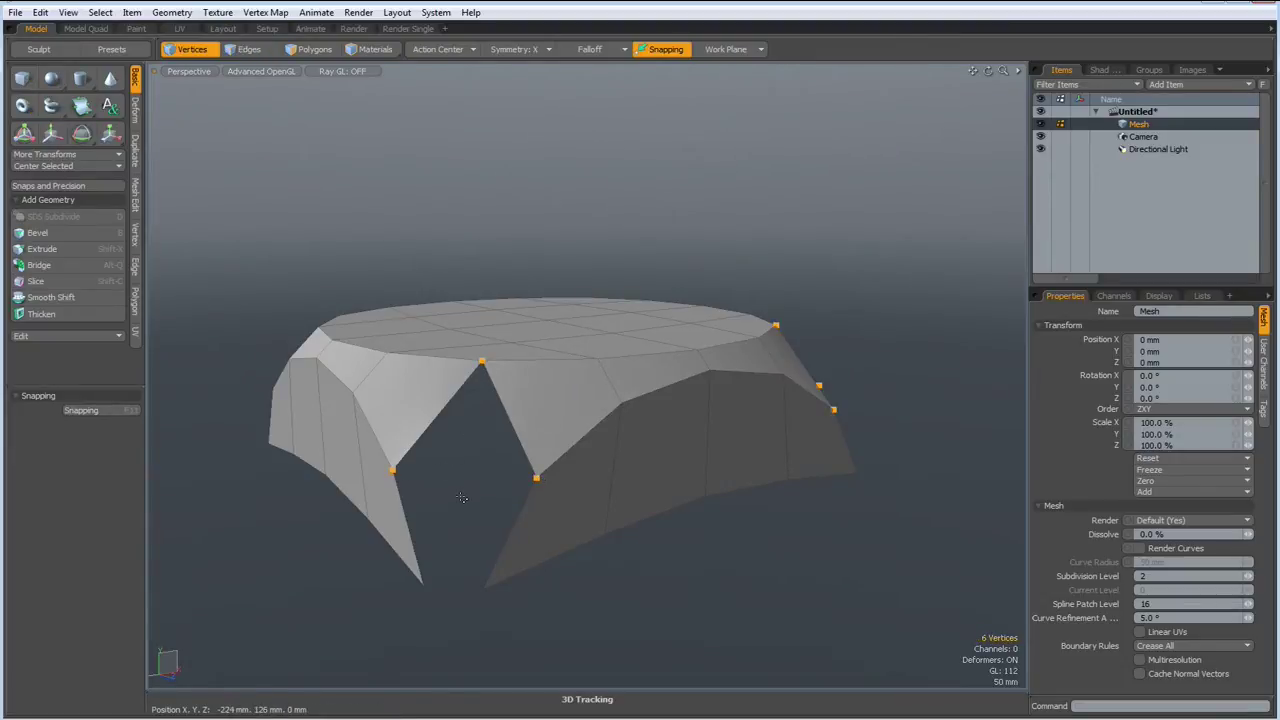
{"action": "key", "text": "p"}
Remove the two extra lengthwise edge loops from the bridged strip between the top disc and the end panel
{"action": "left_click_drag", "start_coordinate": [342, 374], "coordinate": [512, 479], "text": "alt"}
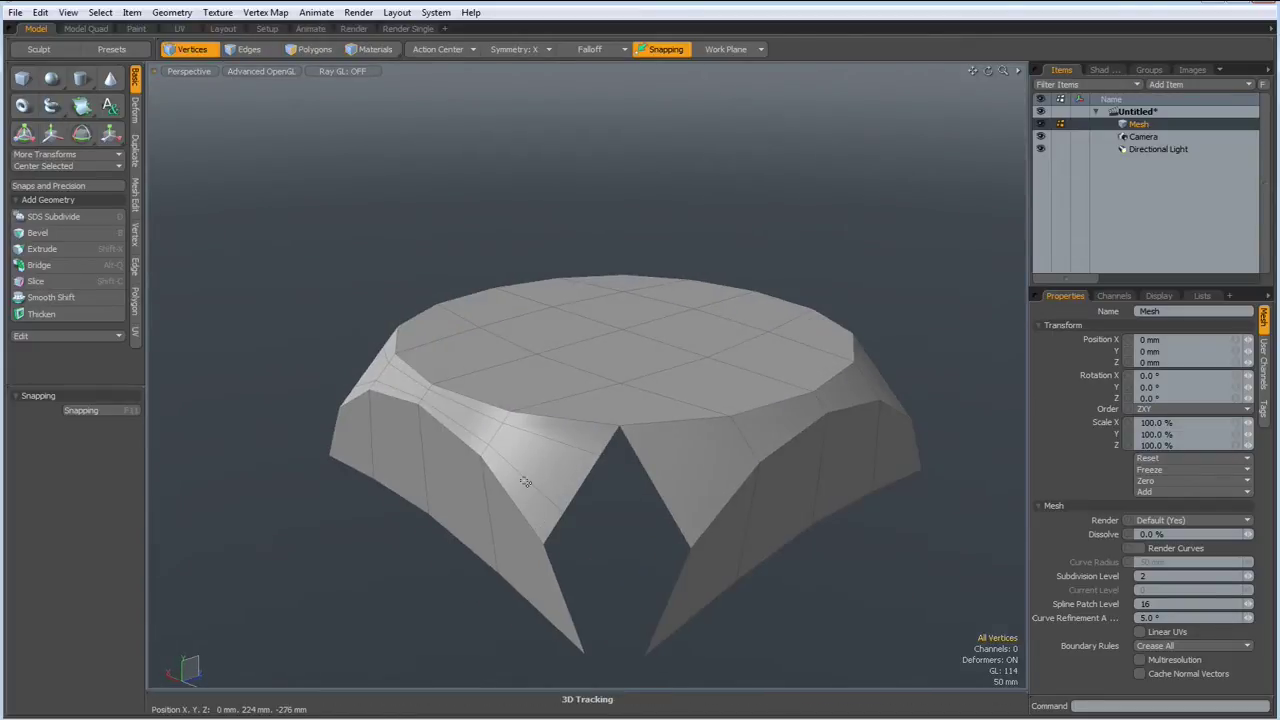
{"action": "key", "text": "2"}
{"action": "double_click", "coordinate": [527, 481]}
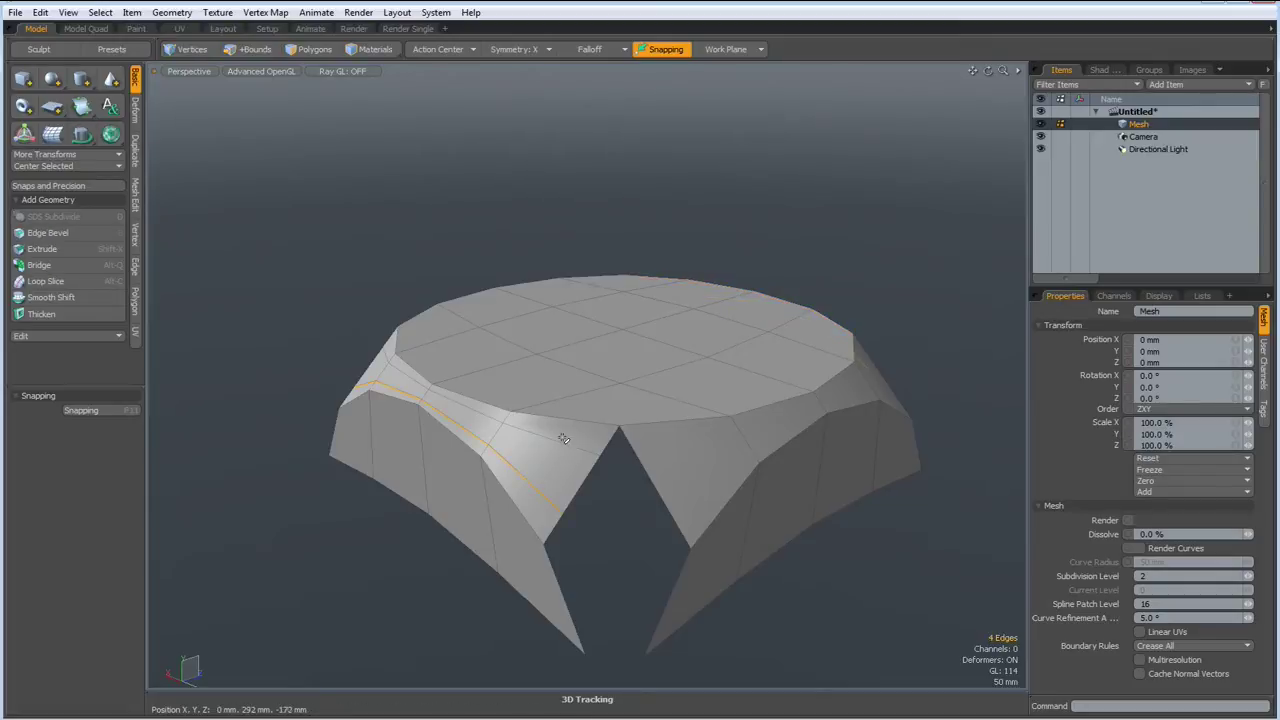
{"action": "double_click", "coordinate": [557, 446], "text": "shift"}
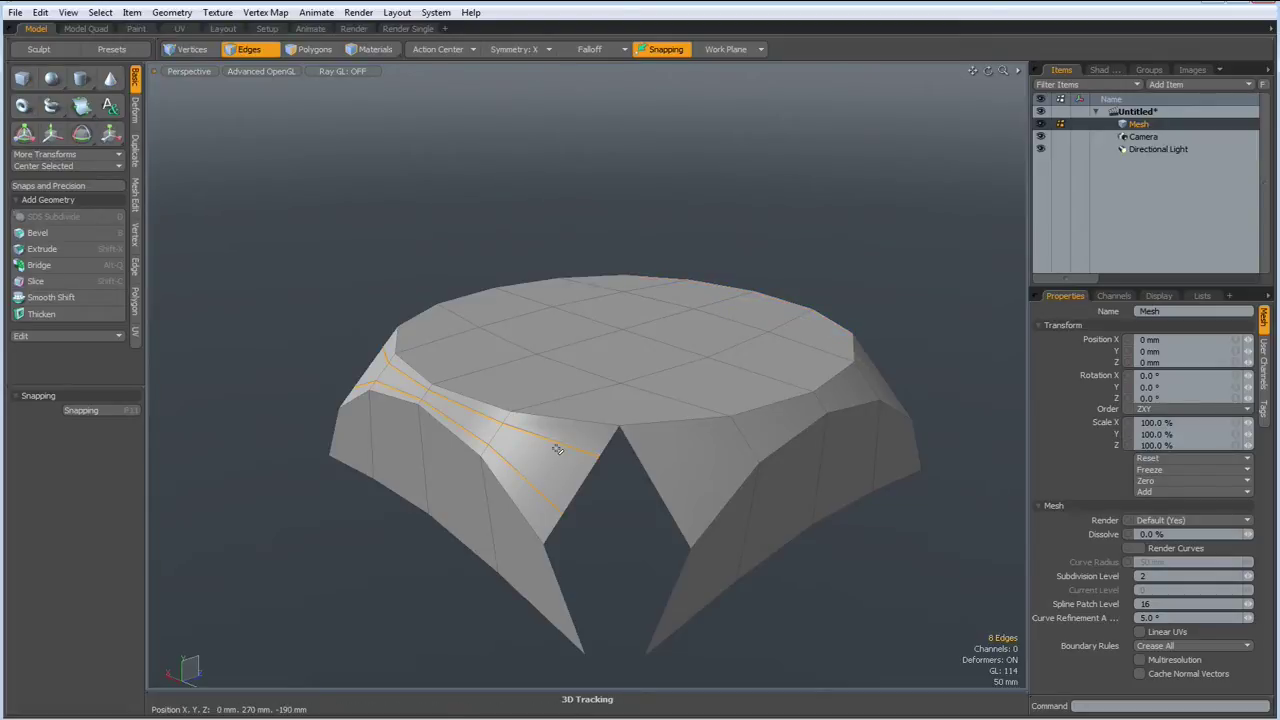
{"action": "key", "text": "BackSpace"}
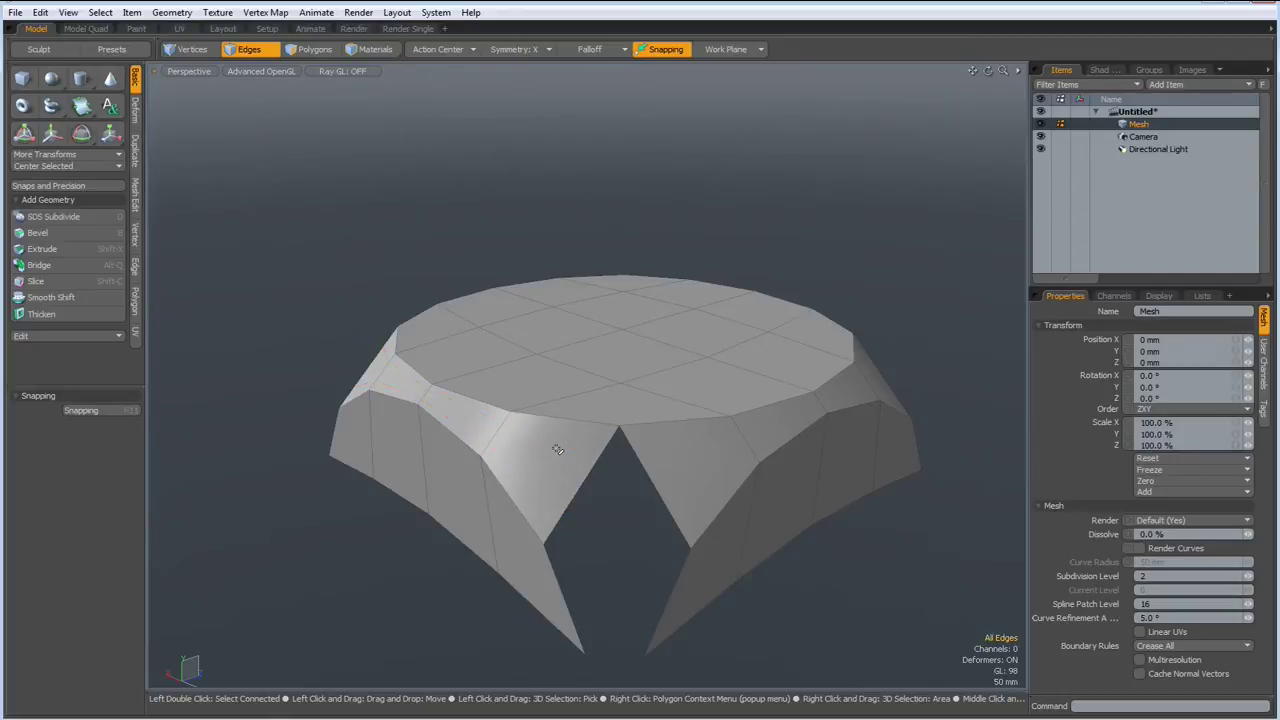
Fill the triangular corner gap between adjacent bridged strips with a polygon made from its three corner vertices, mirrored across X
{"action": "key", "text": "1"}
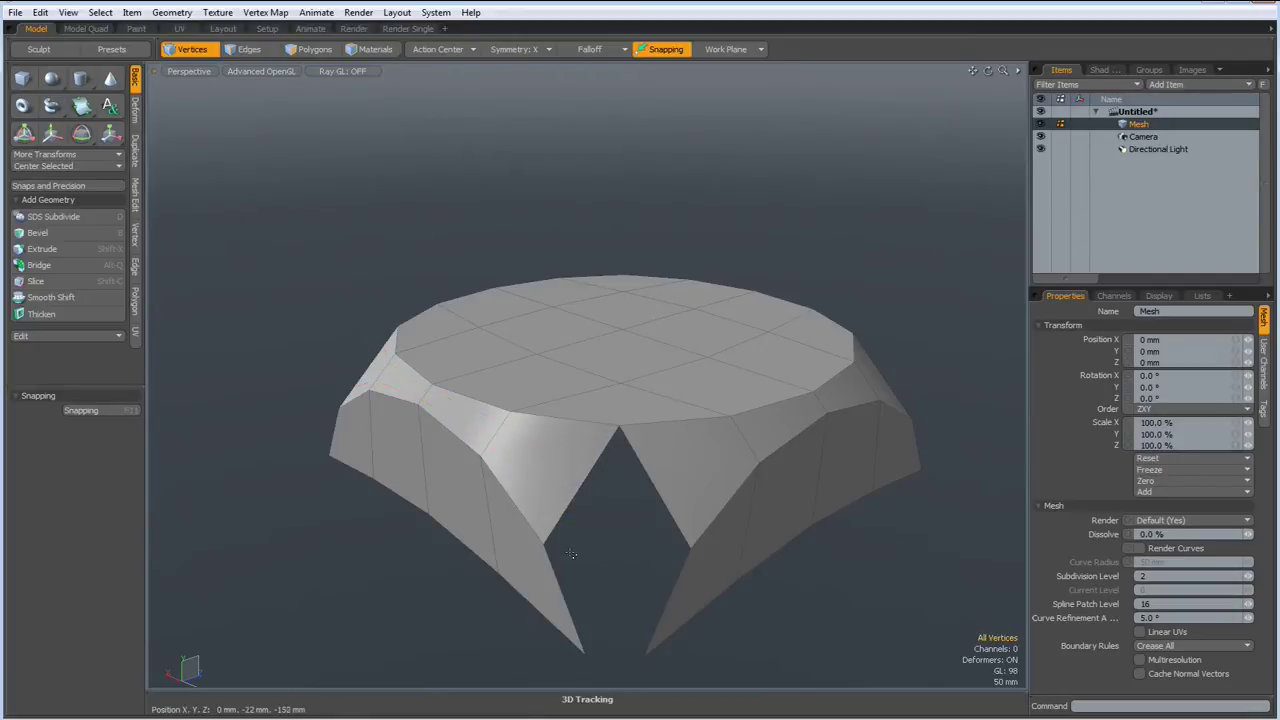
{"action": "left_click", "coordinate": [543, 545]}
{"action": "left_click", "coordinate": [338, 408], "text": "shift"}
{"action": "left_click", "coordinate": [620, 427], "text": "shift"}
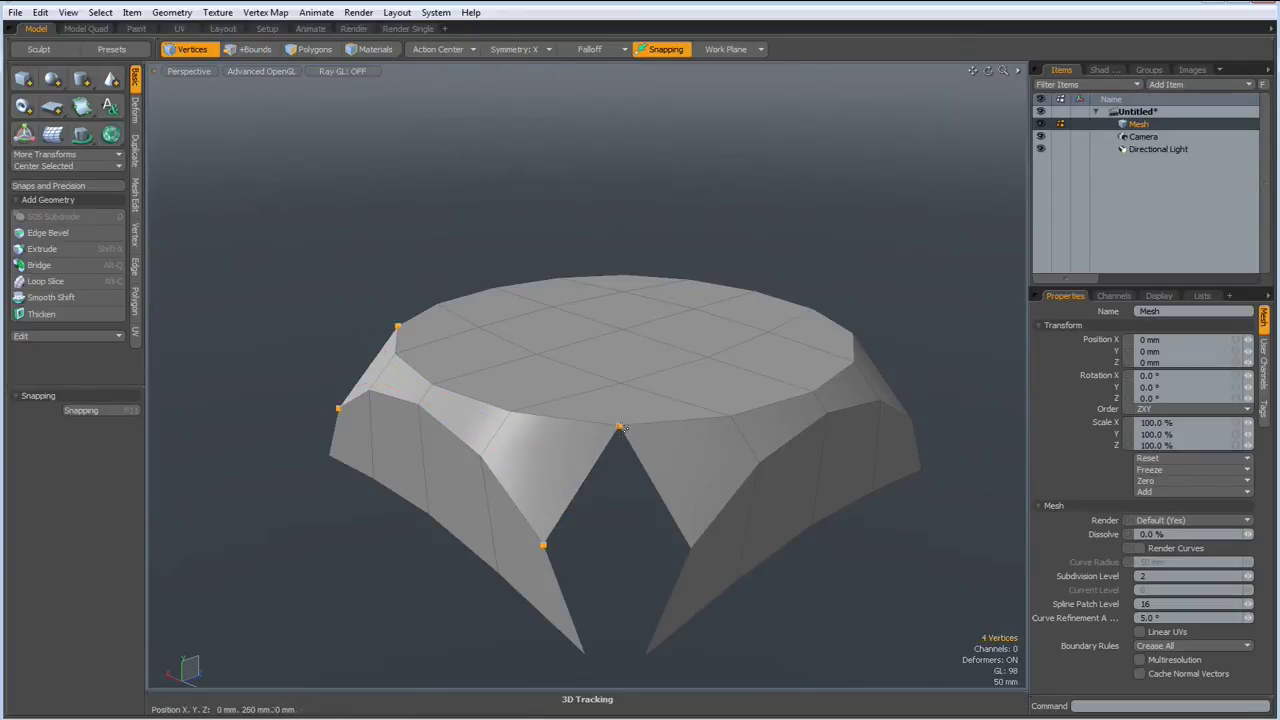
{"action": "left_click", "coordinate": [689, 560], "text": "shift"}
{"action": "key", "text": "p"}
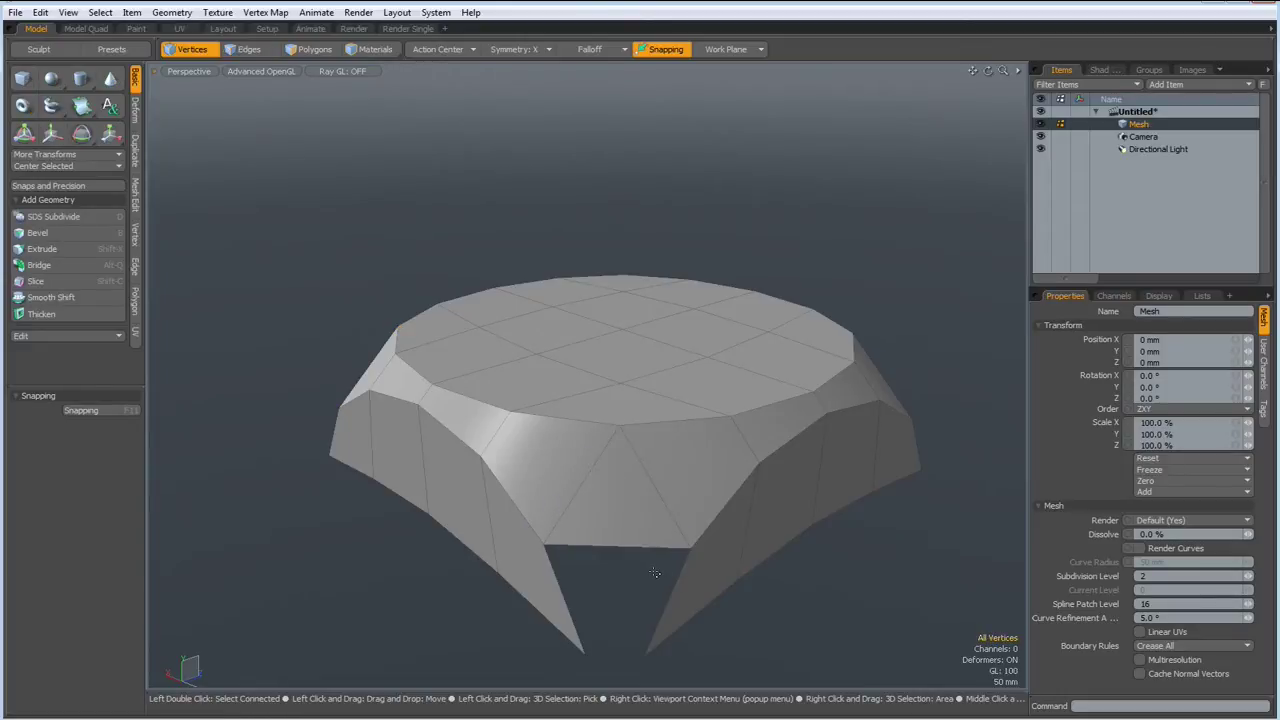
Bevel the flat top disc's polygons as a group with an 11.2 mm inset, and subdivide the whole mesh
{"action": "left_click_drag", "start_coordinate": [648, 566], "coordinate": [660, 594], "text": "alt"}
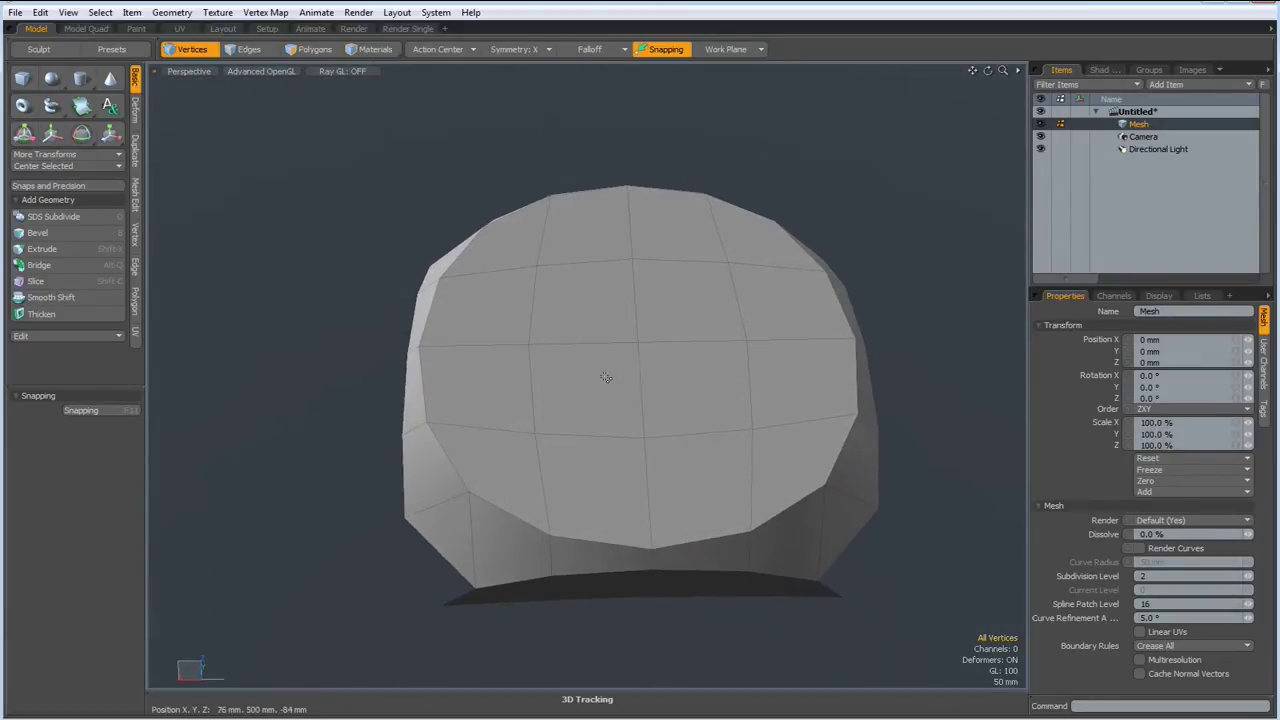
{"action": "key", "text": "3"}
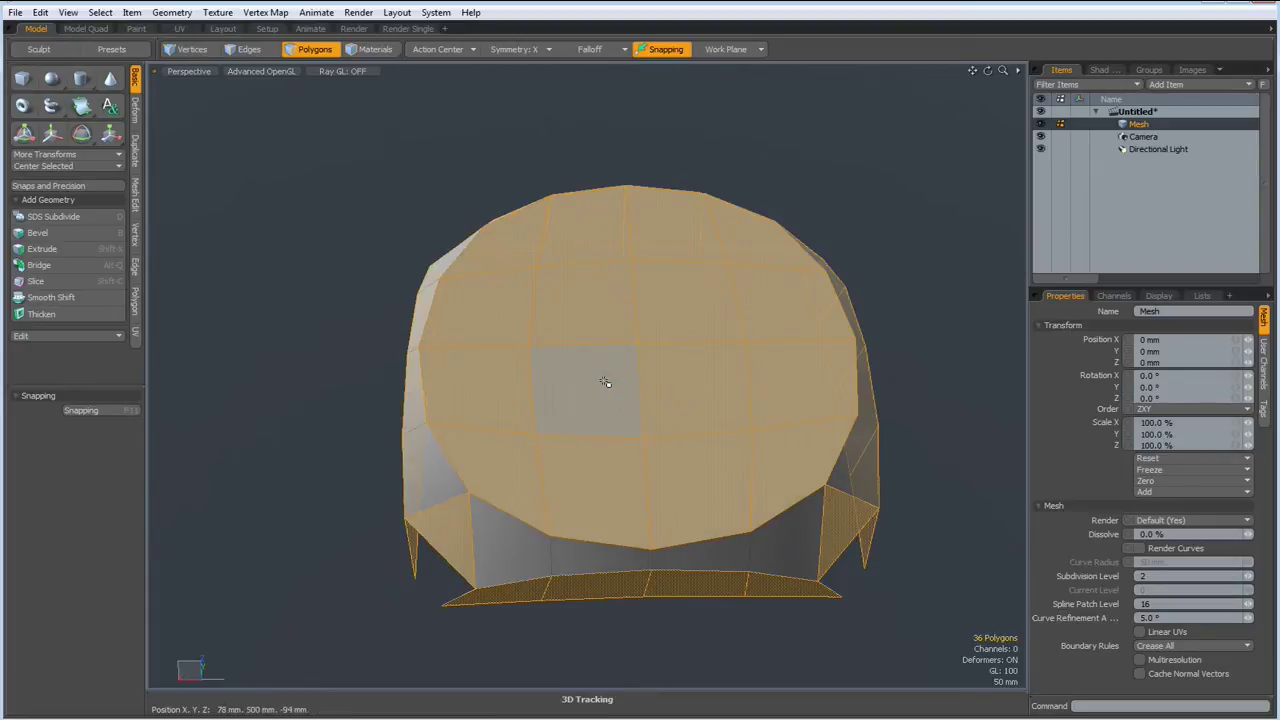
{"action": "left_click_drag", "start_coordinate": [604, 378], "coordinate": [685, 380]}
{"action": "key", "text": "shift+Up"}
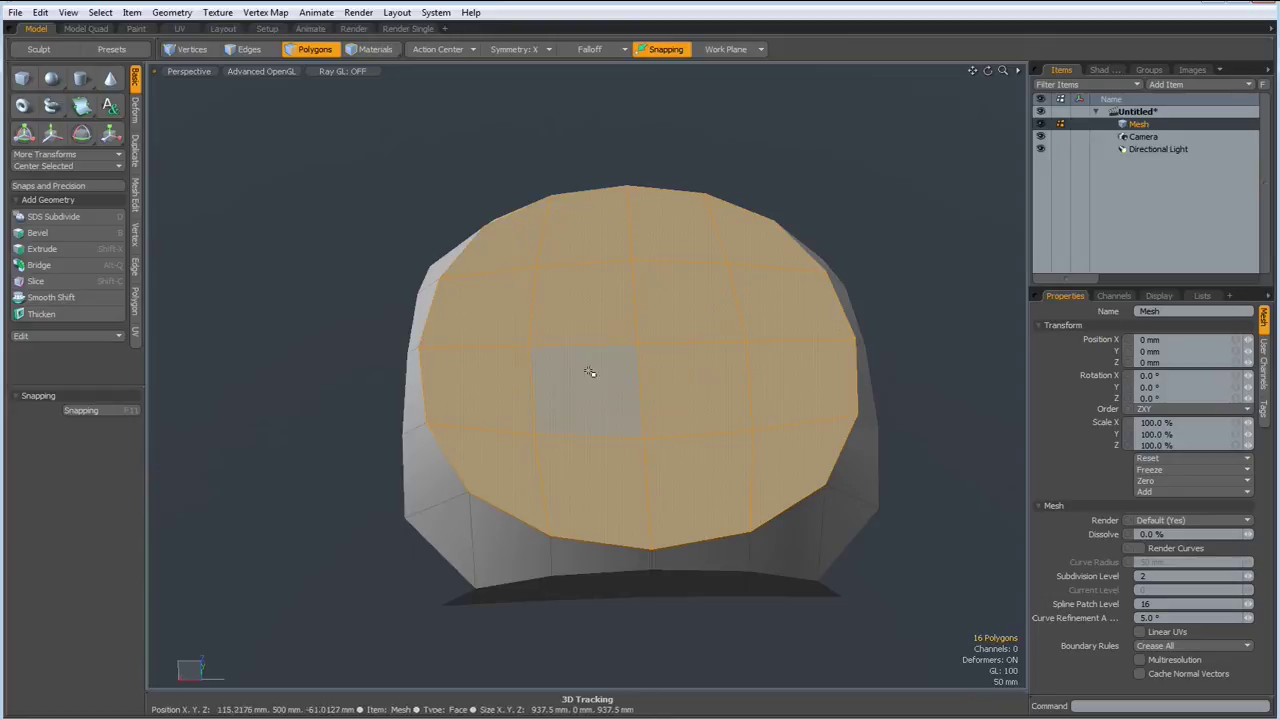
{"action": "key", "text": "b"}
{"action": "left_click", "coordinate": [451, 347]}
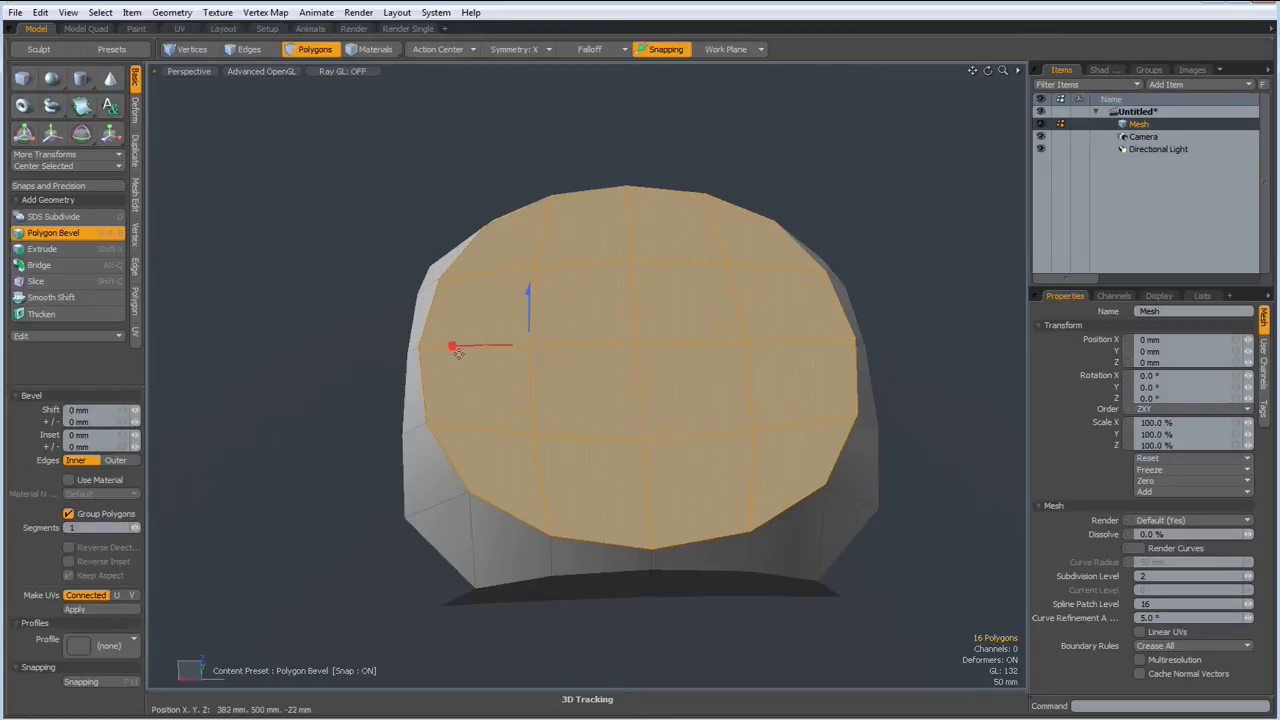
{"action": "left_click_drag", "start_coordinate": [453, 345], "coordinate": [461, 345]}
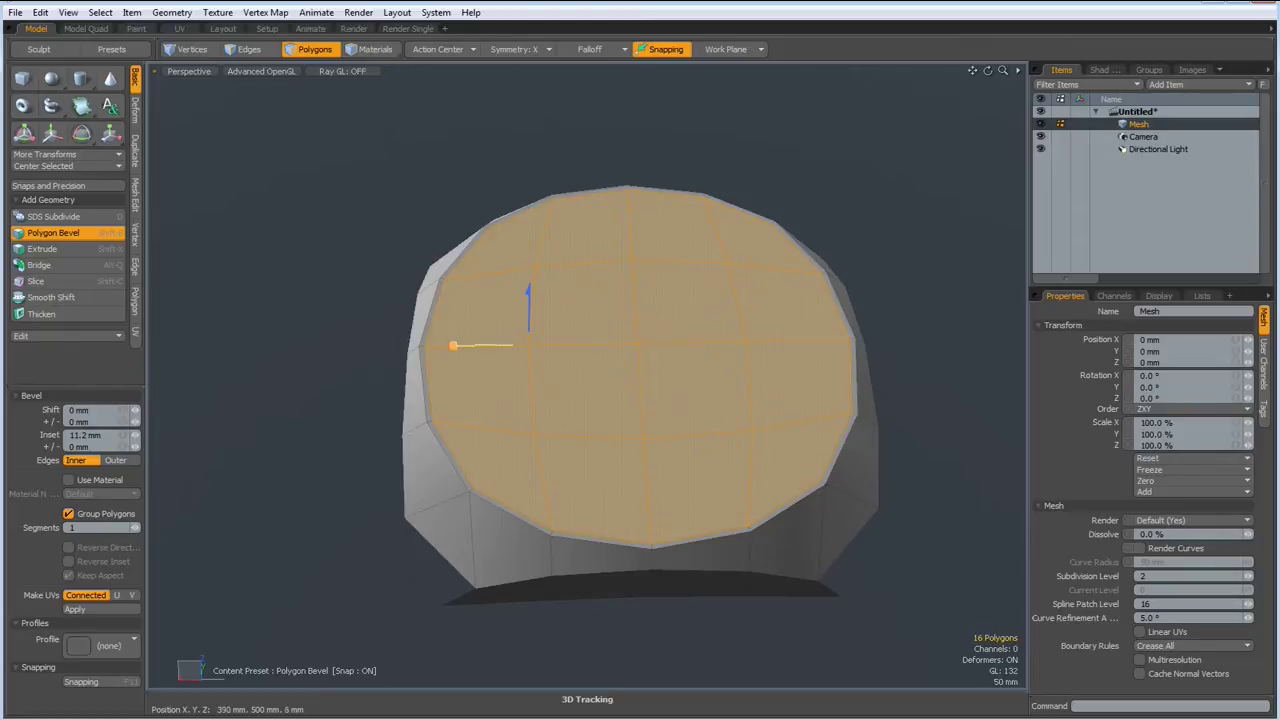
{"action": "key", "text": "space"}
{"action": "left_click", "coordinate": [871, 168]}
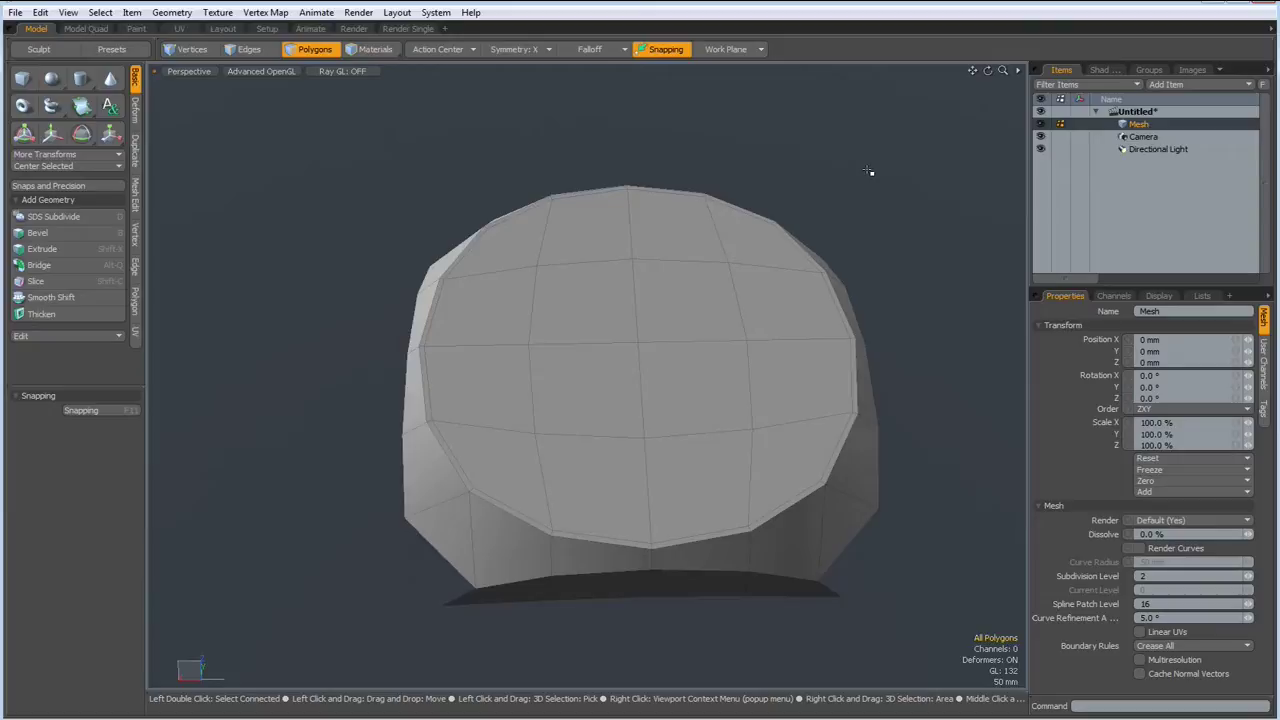
{"action": "key", "text": "Tab"}
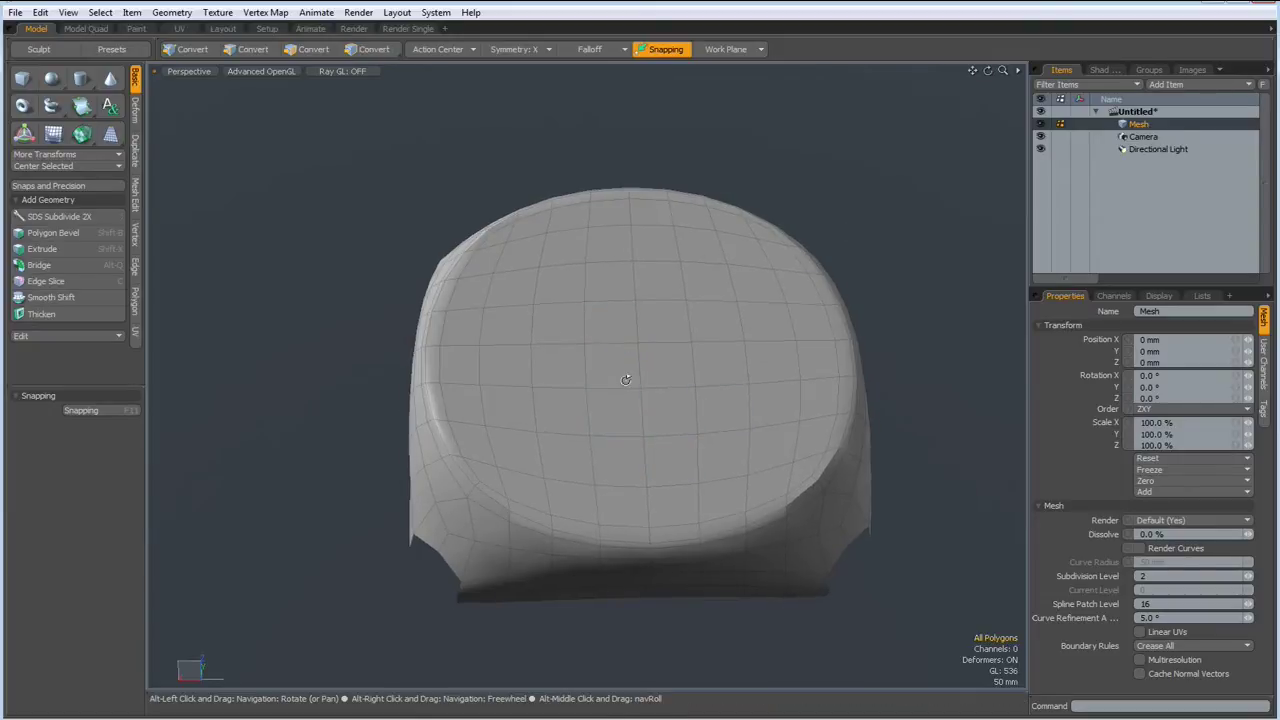
Grow a selection from the four central top polygons to just beyond the disc's rounded rim and delete all polygons outside it
{"action": "left_click_drag", "start_coordinate": [626, 405], "coordinate": [658, 403], "text": "alt"}
{"action": "key", "text": "KP_1"}
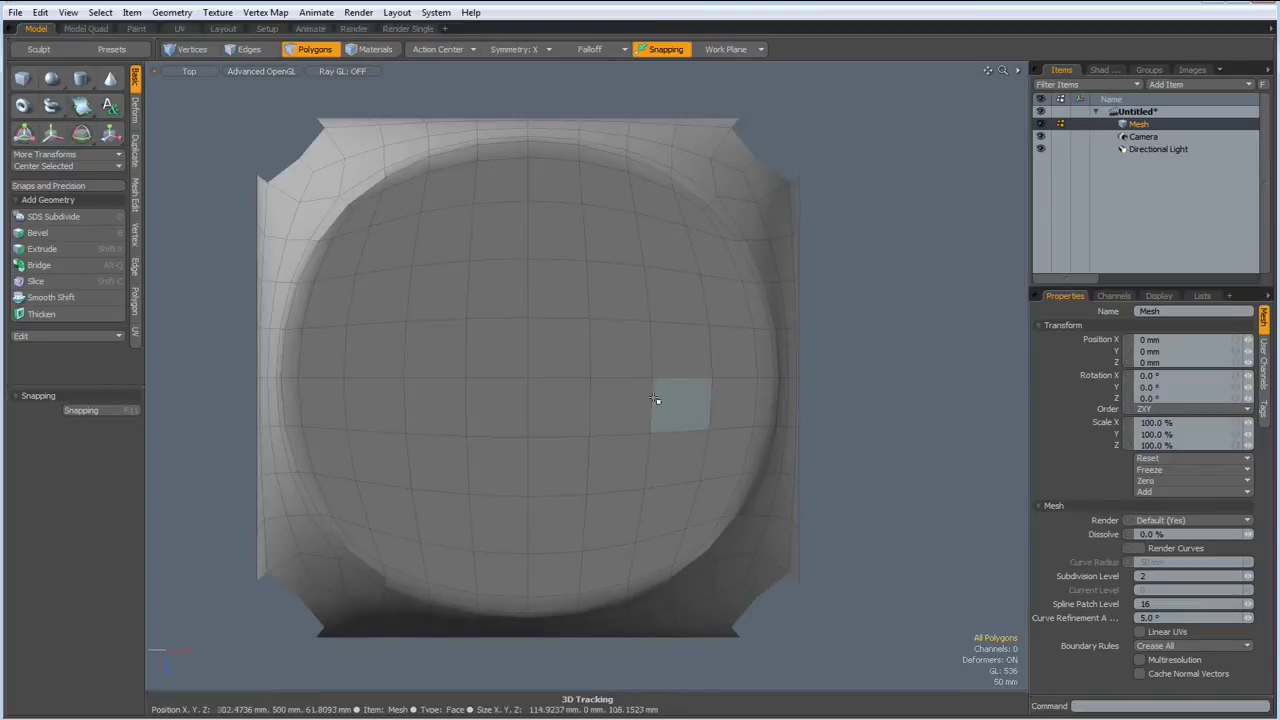
{"action": "left_click_drag", "start_coordinate": [495, 355], "coordinate": [555, 382]}
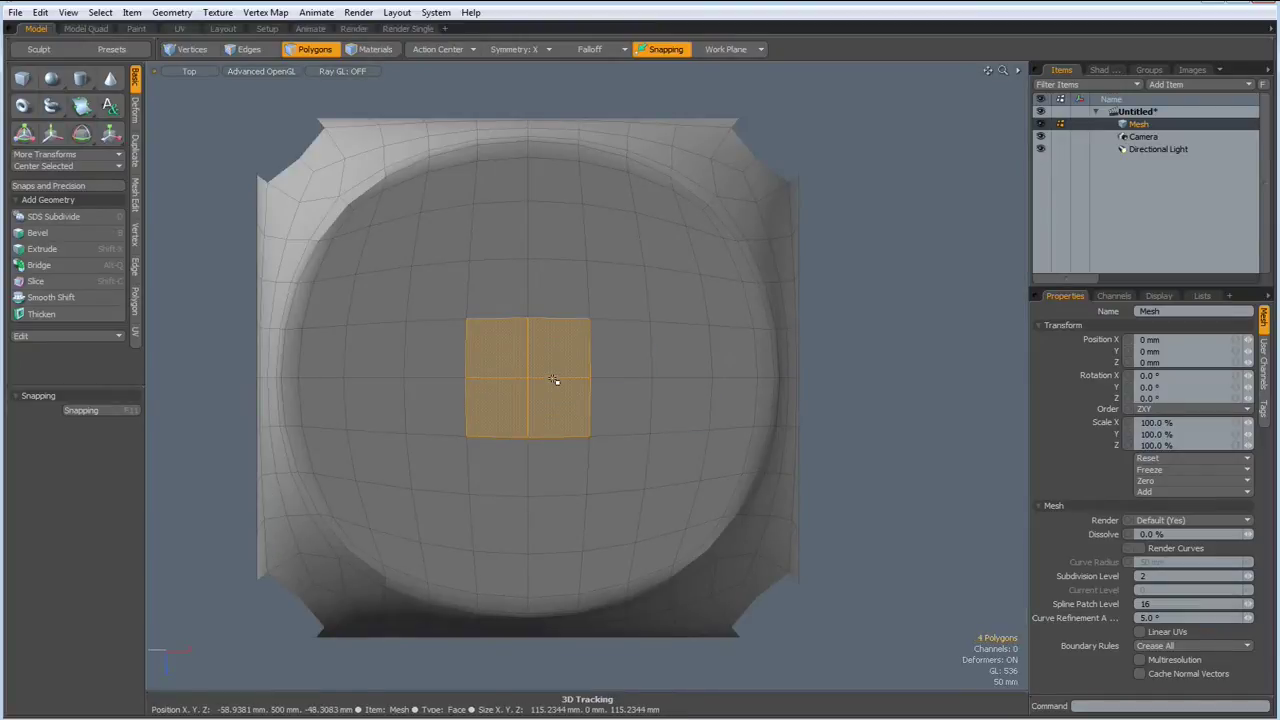
{"action": "key", "text": "shift+Up"}
{"action": "key", "text": "shift+Up"}
{"action": "key", "text": "shift+Up"}
{"action": "key", "text": "shift+Up"}
{"action": "key", "text": "shift+Up"}
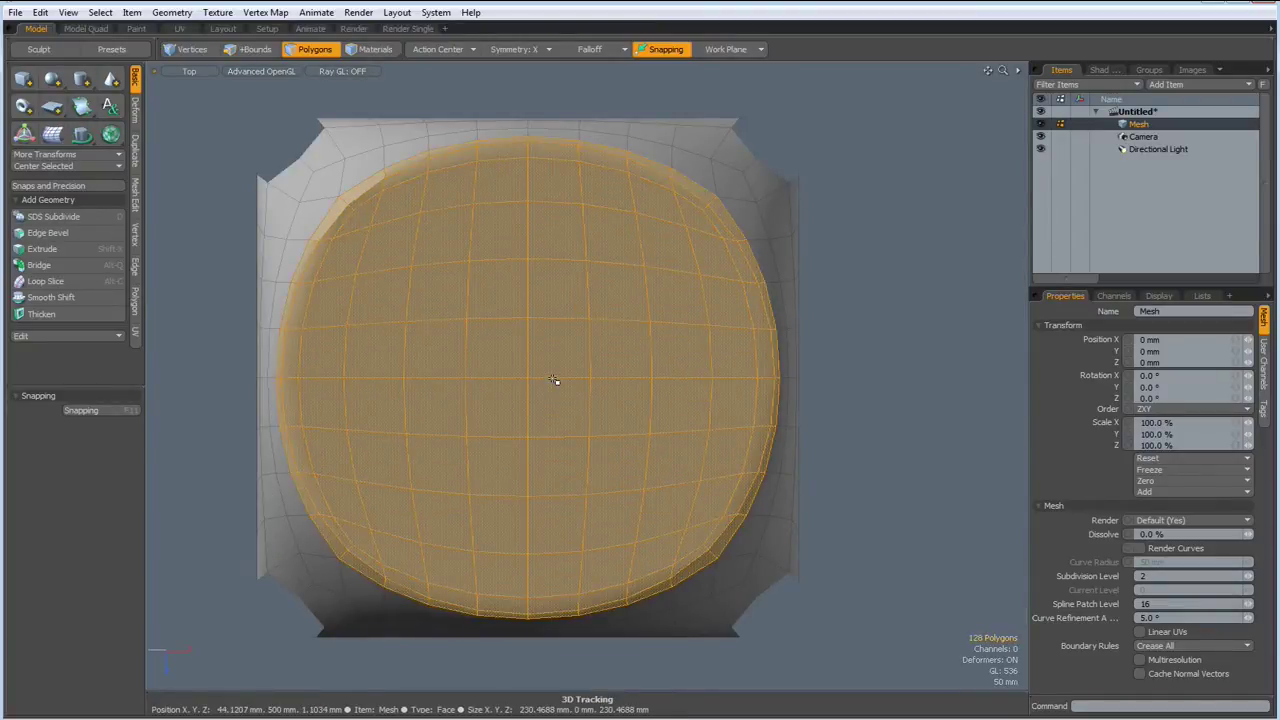
{"action": "key", "text": "shift+Up"}
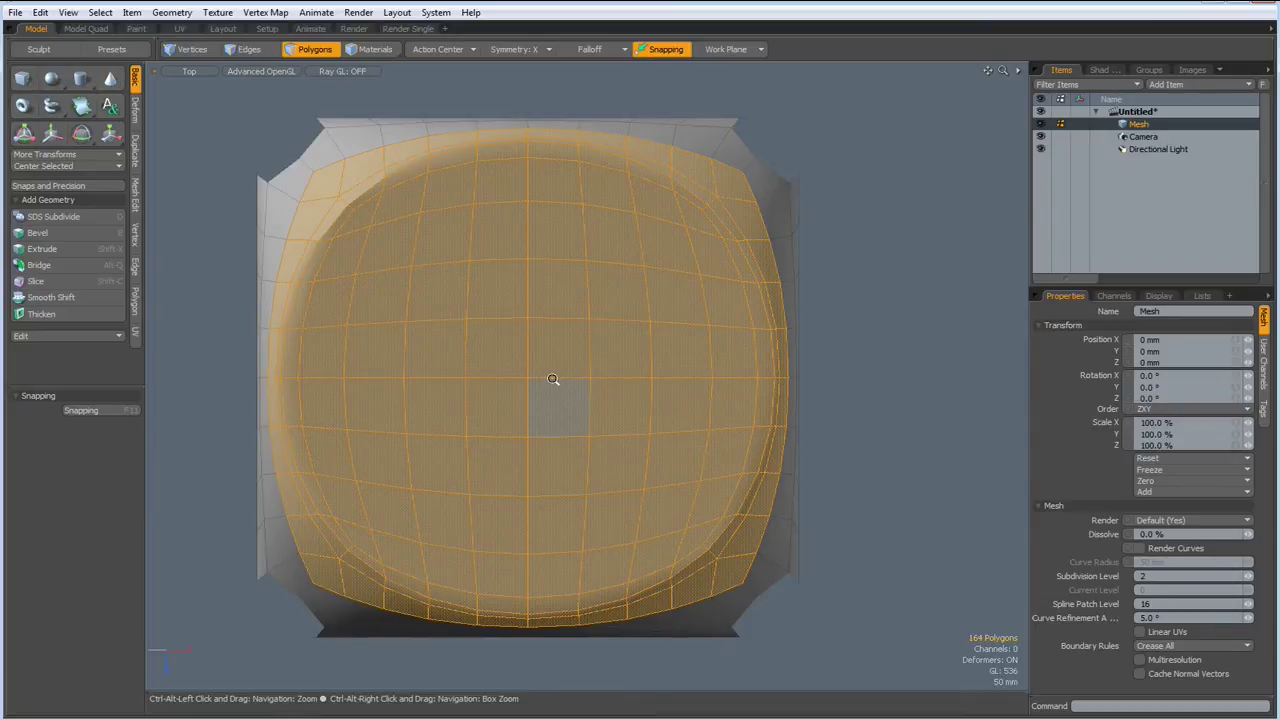
{"action": "key", "text": "bracketleft"}
{"action": "key", "text": "Delete"}
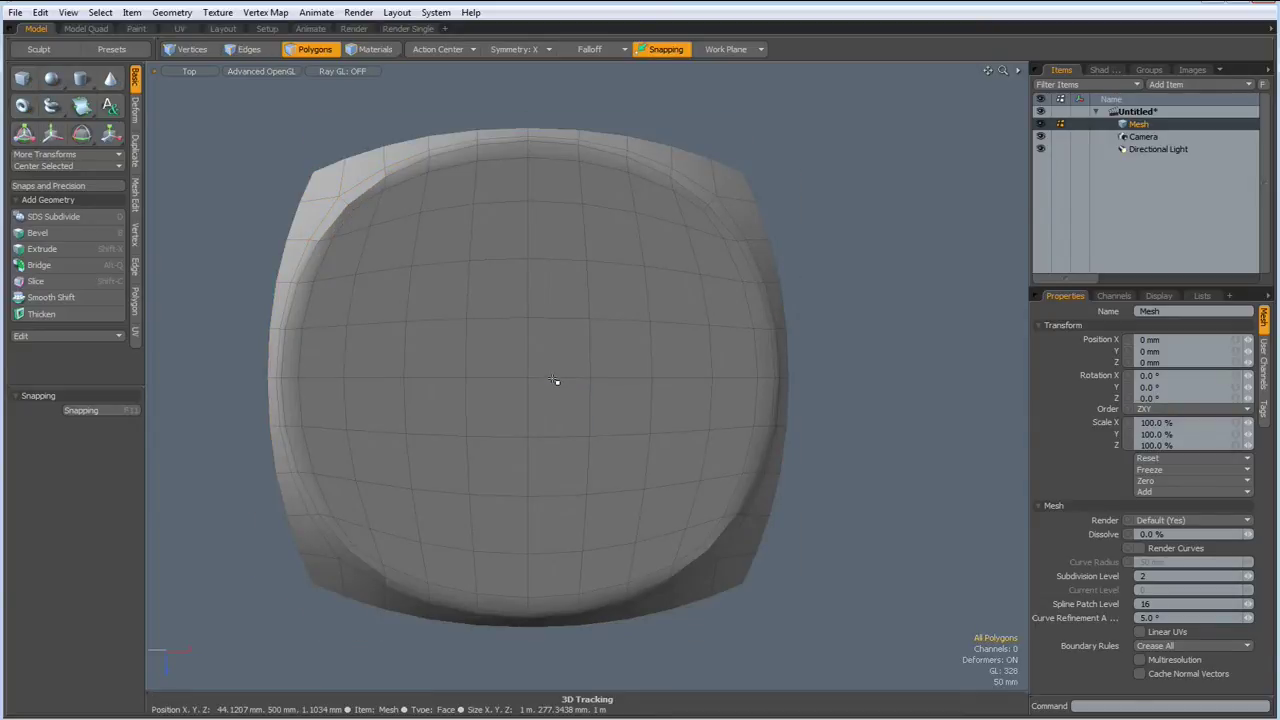
Grow a selection from the four central polygons out to the disc's rim and delete it to leave an open ring
{"action": "left_click_drag", "start_coordinate": [556, 358], "coordinate": [533, 390]}
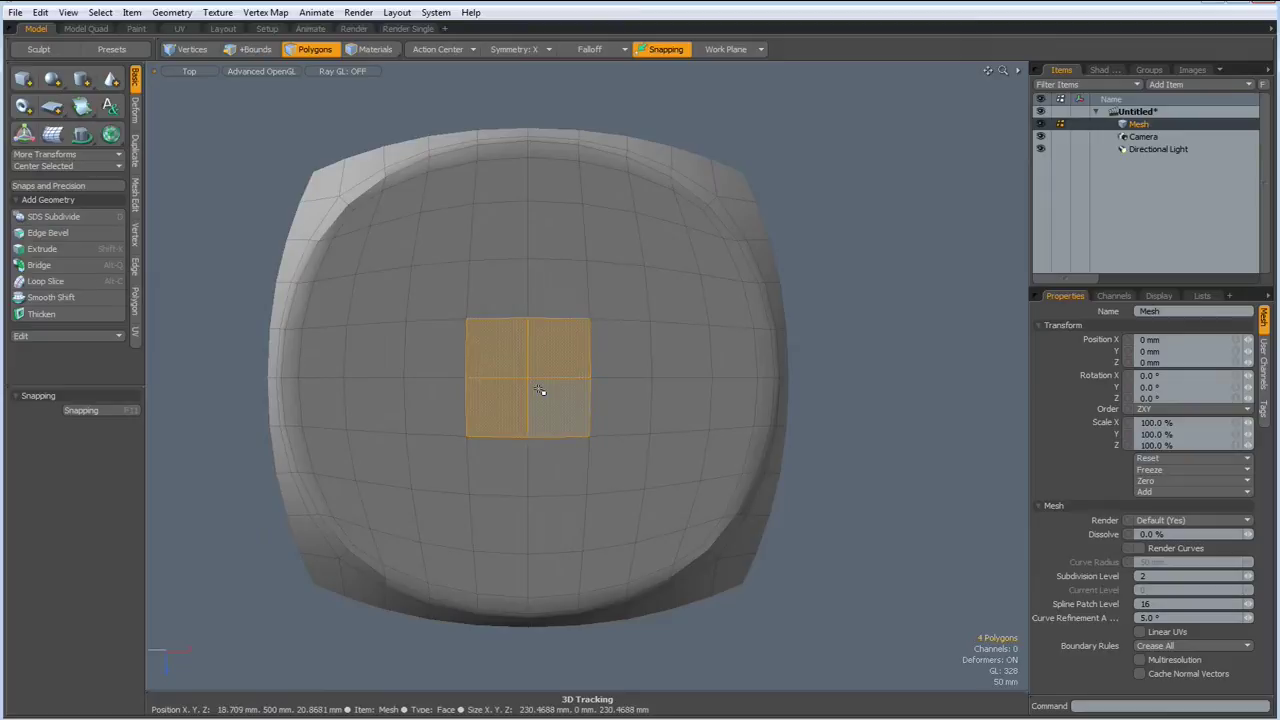
{"action": "key", "text": "shift+Up"}
{"action": "key", "text": "shift+Up"}
{"action": "key", "text": "shift+Up"}
{"action": "key", "text": "shift+Up"}
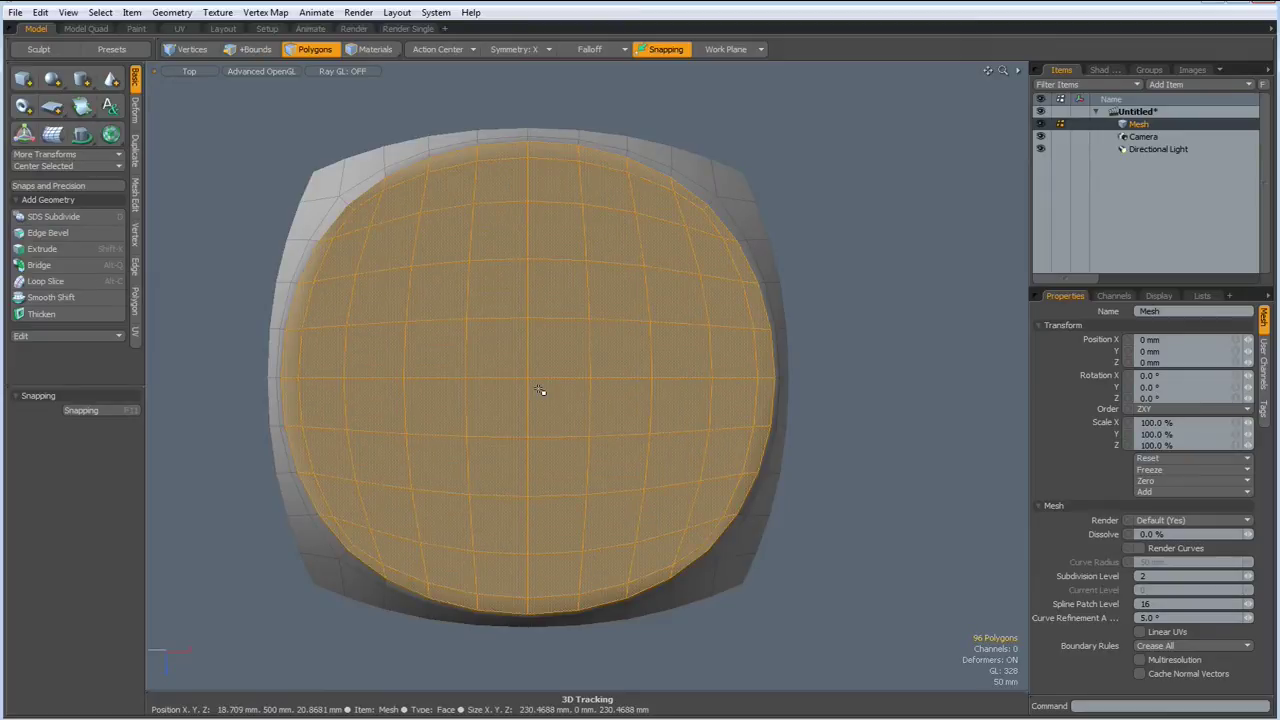
{"action": "key", "text": "Delete"}
Select all polygons of the remaining ring in the perspective view and set the action center to Origin
{"action": "key", "text": "ctrl+space"}
{"action": "left_click", "coordinate": [586, 369]}
{"action": "left_click_drag", "start_coordinate": [580, 449], "coordinate": [540, 365], "text": "alt"}
{"action": "double_click", "coordinate": [540, 365]}
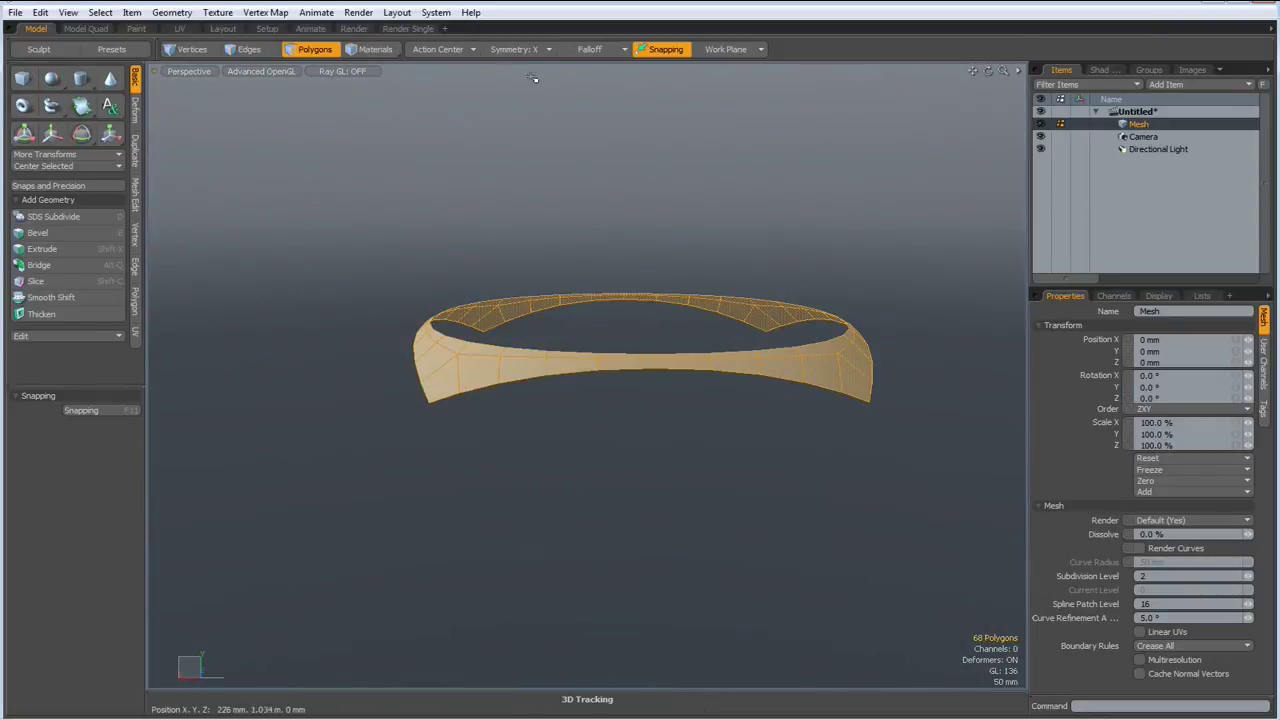
{"action": "left_click", "coordinate": [430, 48]}
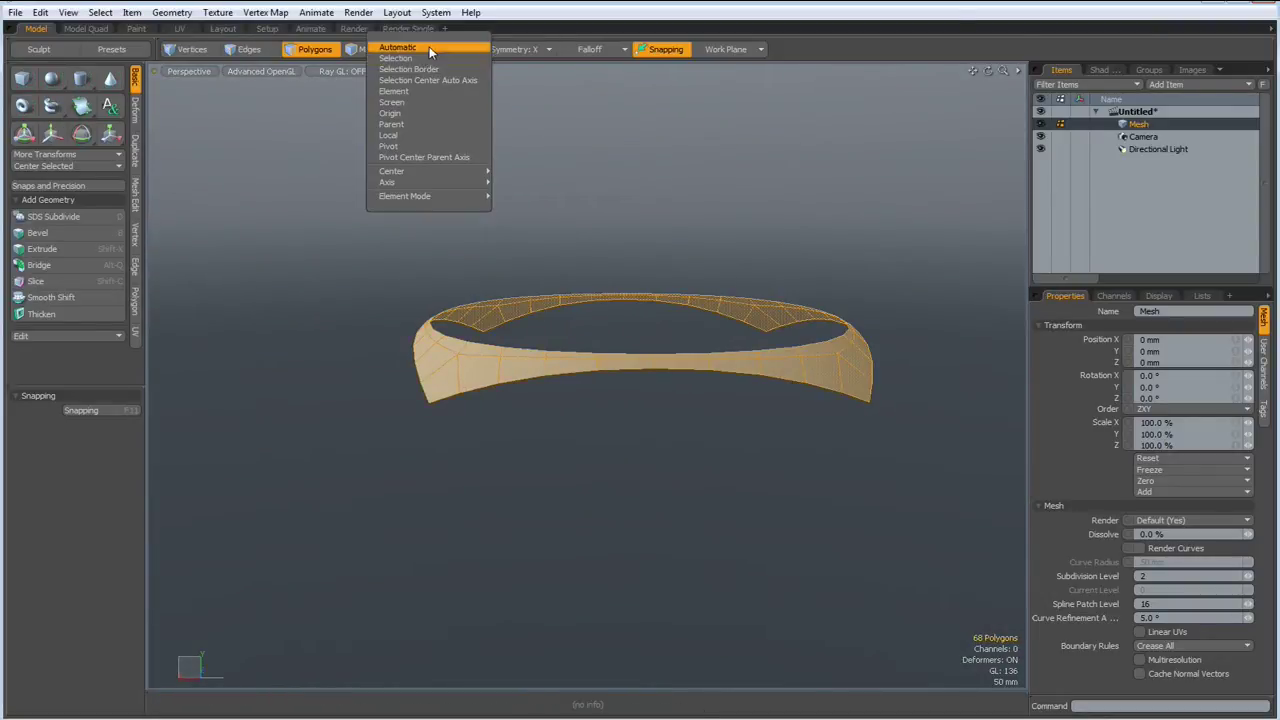
{"action": "left_click", "coordinate": [406, 113]}
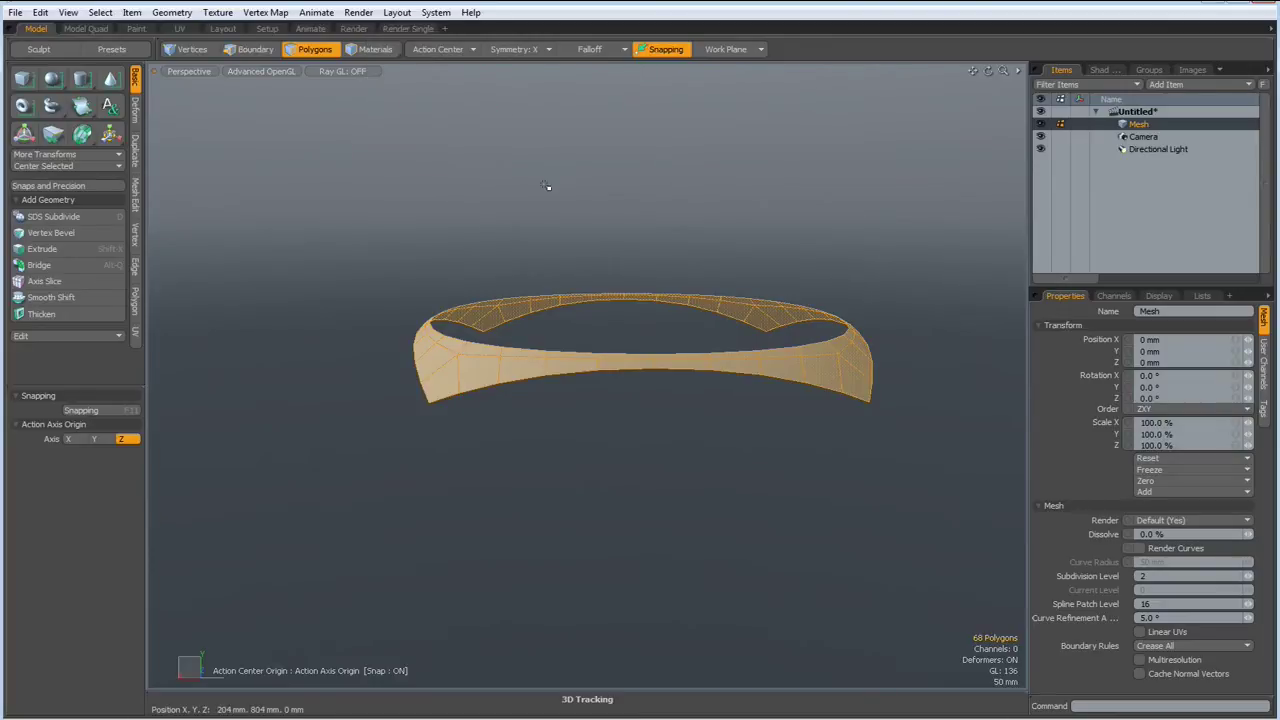
Try to rotate a duplicate of the ring 90° about the Z axis around the origin
{"action": "key", "text": "e"}
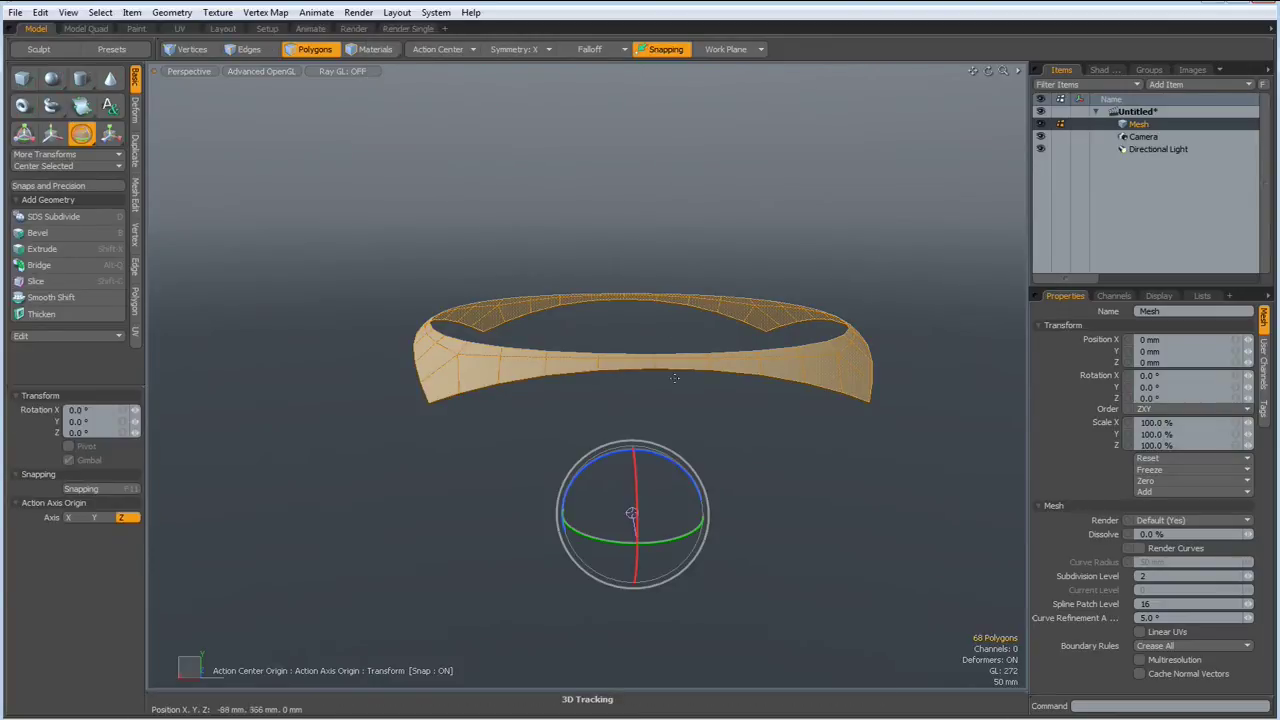
{"action": "left_click_drag", "start_coordinate": [660, 460], "coordinate": [705, 513]}
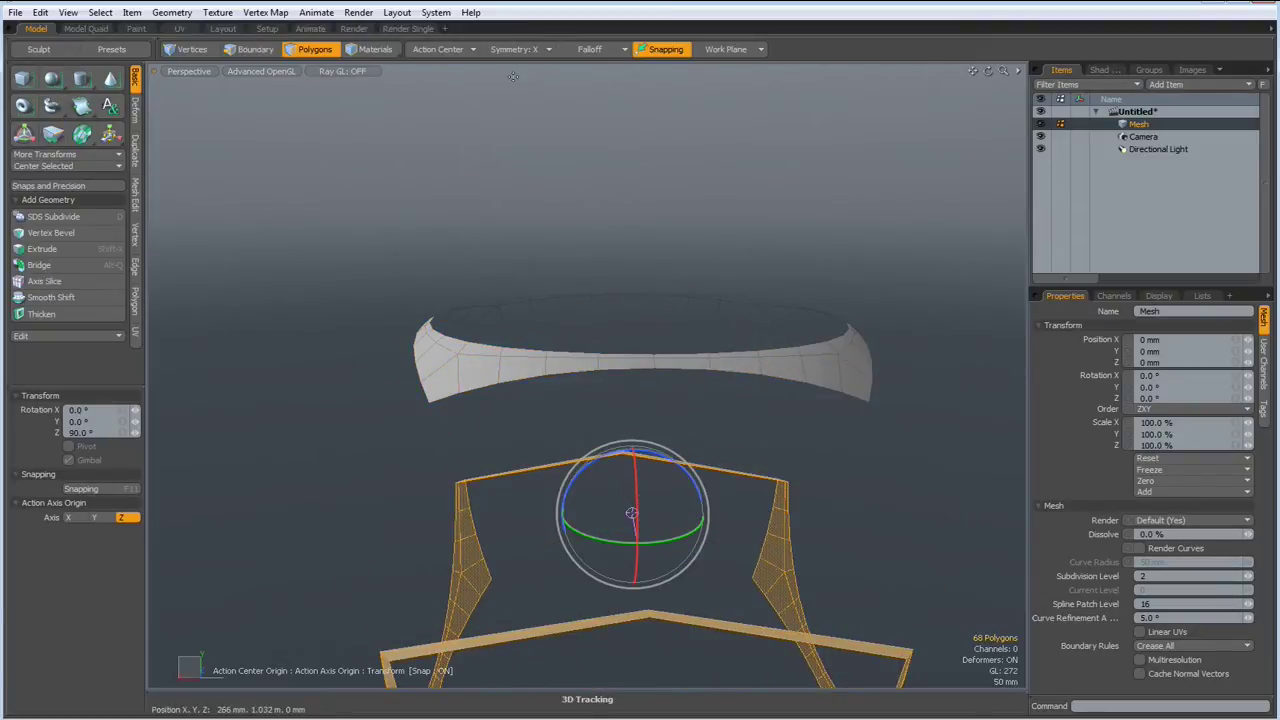
{"action": "key", "text": "ctrl+z"}
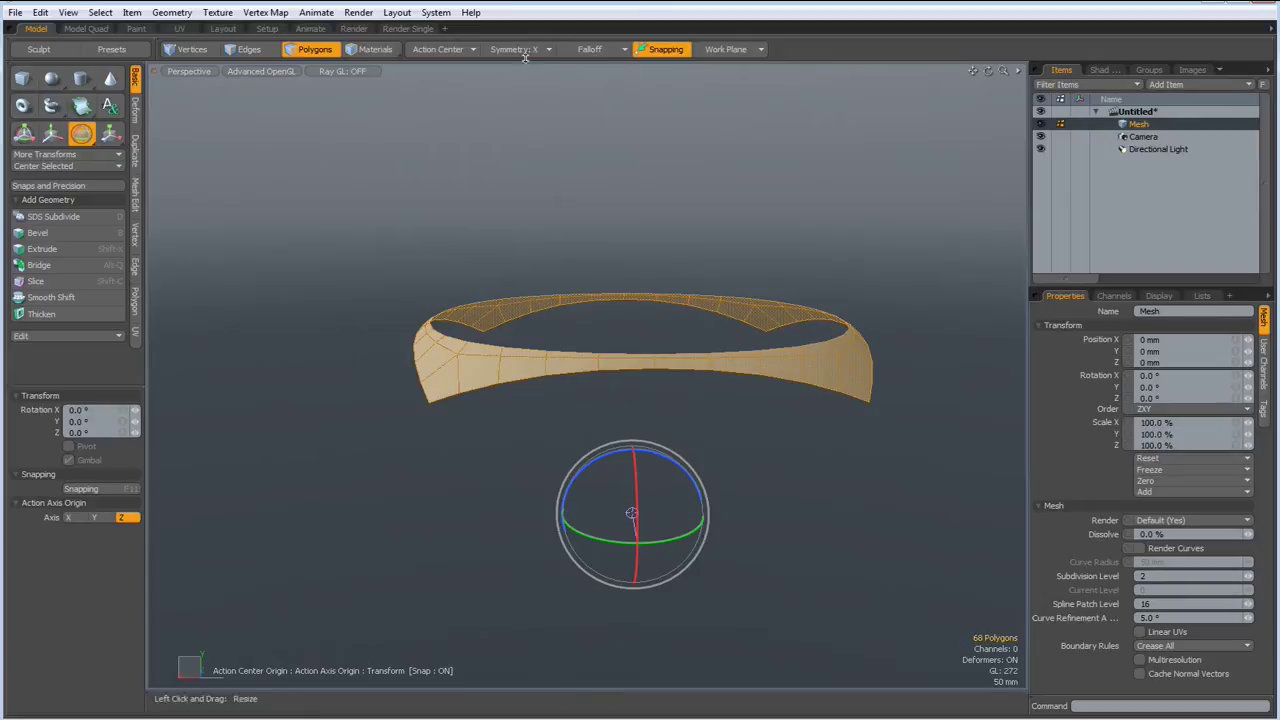
Turn symmetry off and rotate a duplicate of the ring about the Z axis to the opposite, bottom side
{"action": "left_click", "coordinate": [520, 49]}
{"action": "left_click", "coordinate": [526, 41]}
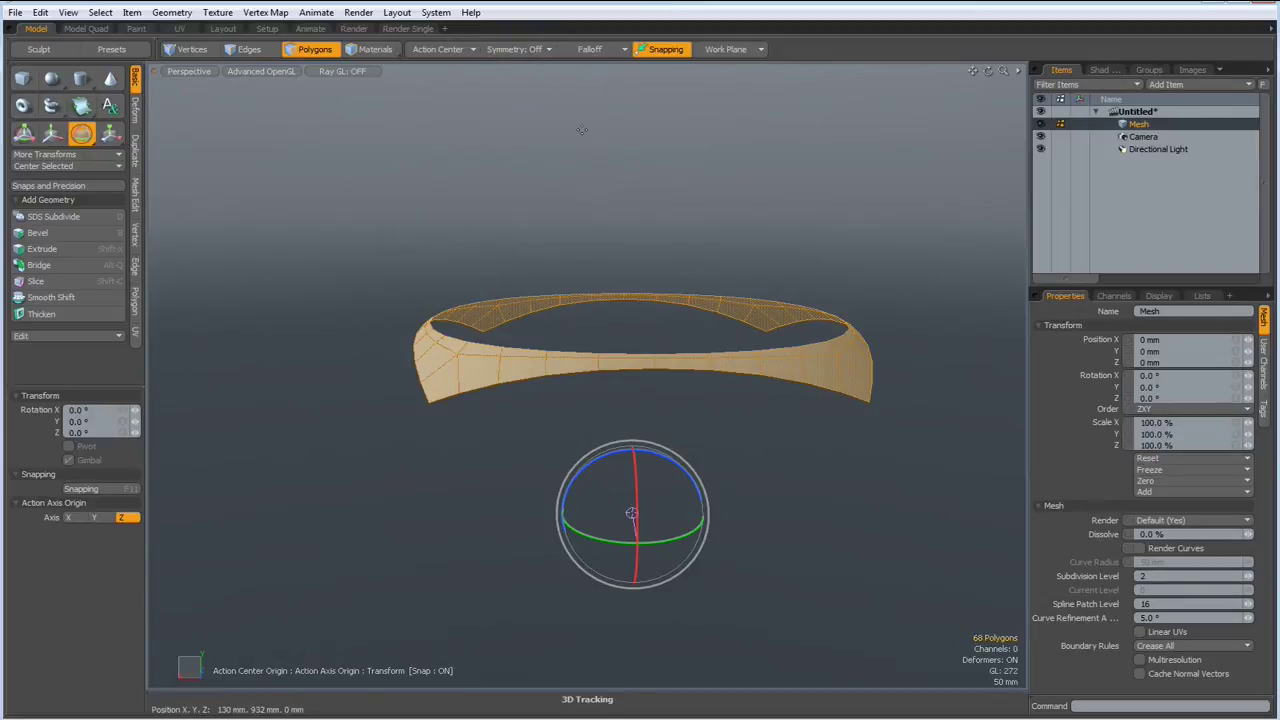
{"action": "left_click_drag", "start_coordinate": [660, 457], "coordinate": [620, 567]}
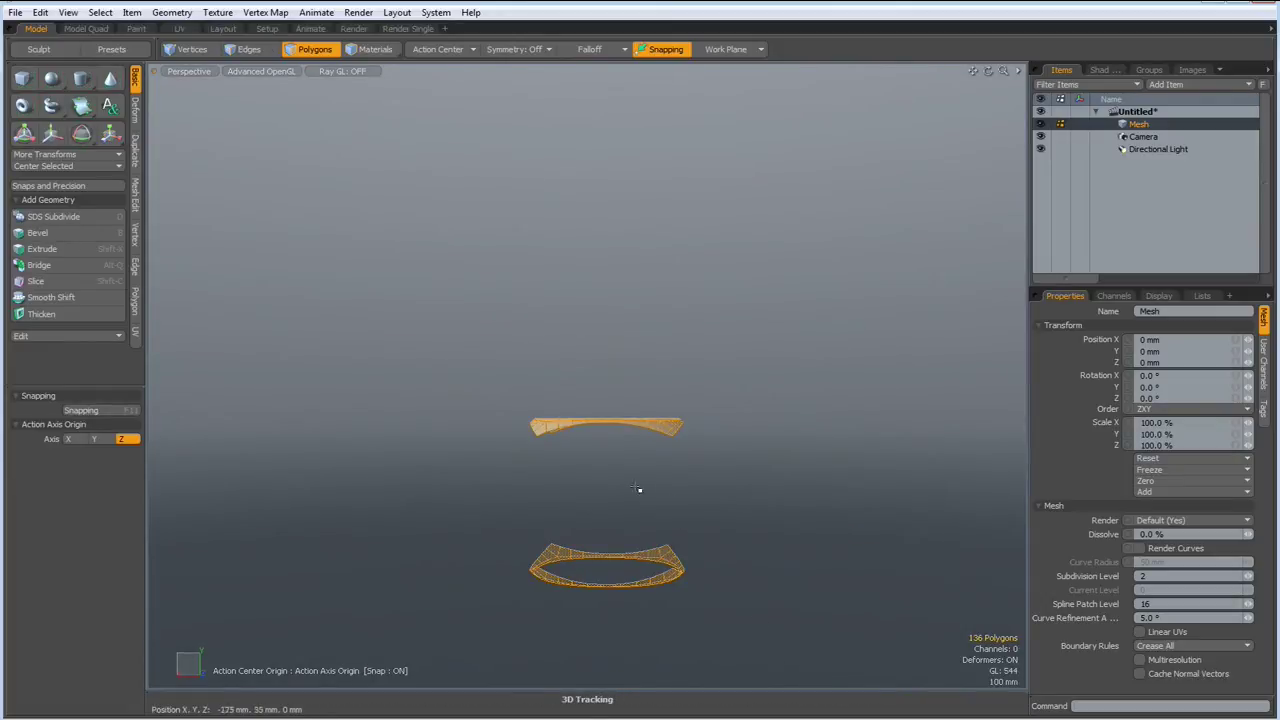
Rotate a duplicate of the top and bottom rings 90° about the Z axis to form the two side rings
{"action": "key", "text": "e"}
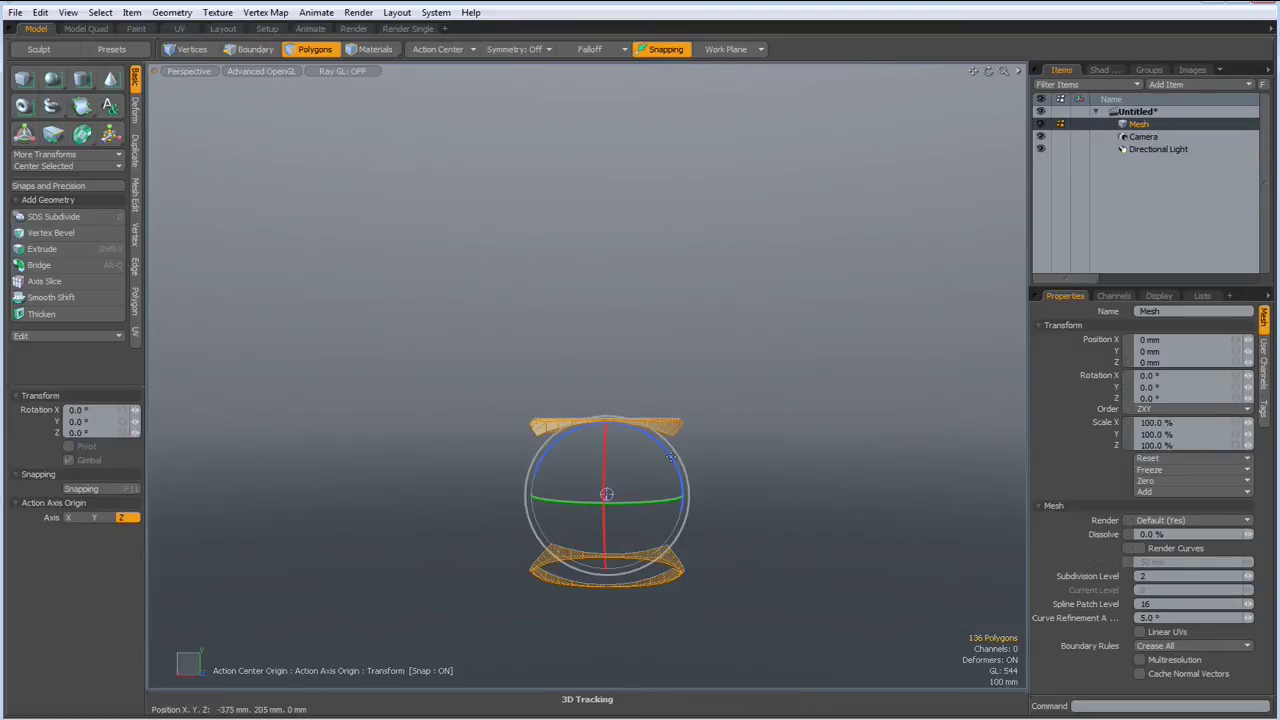
{"action": "left_click_drag", "start_coordinate": [668, 463], "coordinate": [677, 589]}
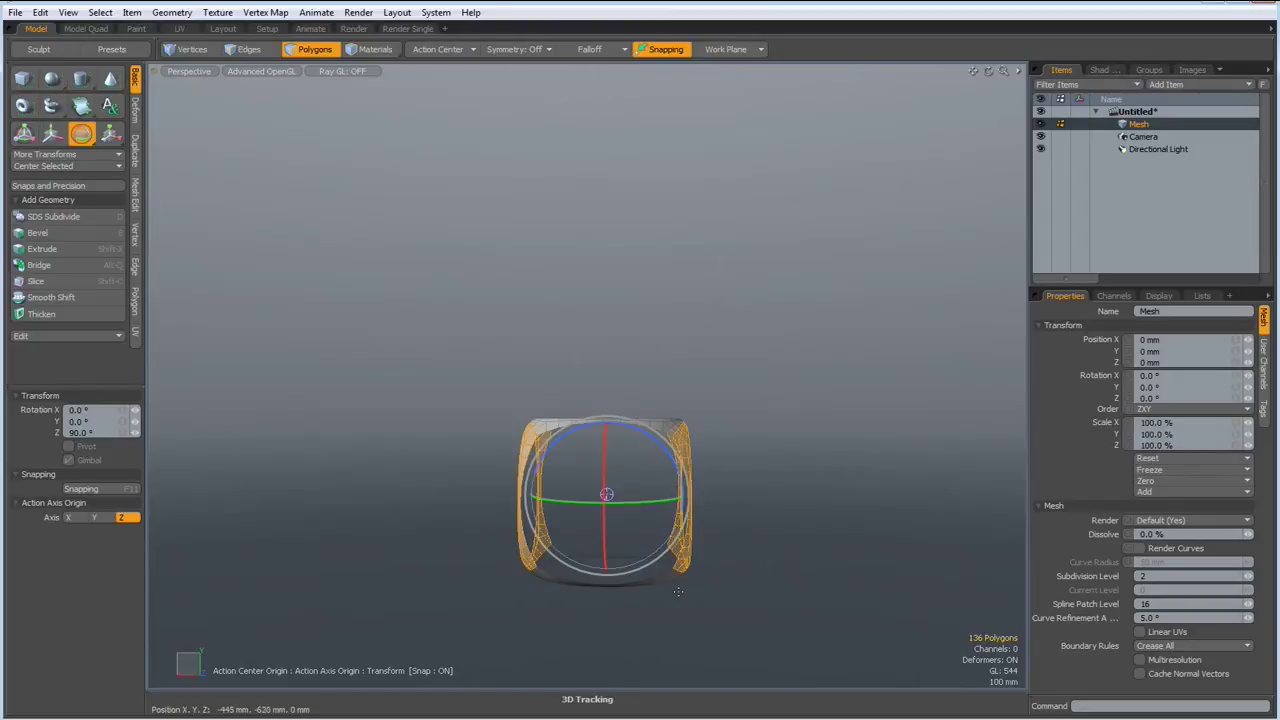
{"action": "key", "text": "space"}
Rotate a duplicate of the two side rings 90° about the Y axis to form the front and back rings
{"action": "key", "text": "ctrl"}
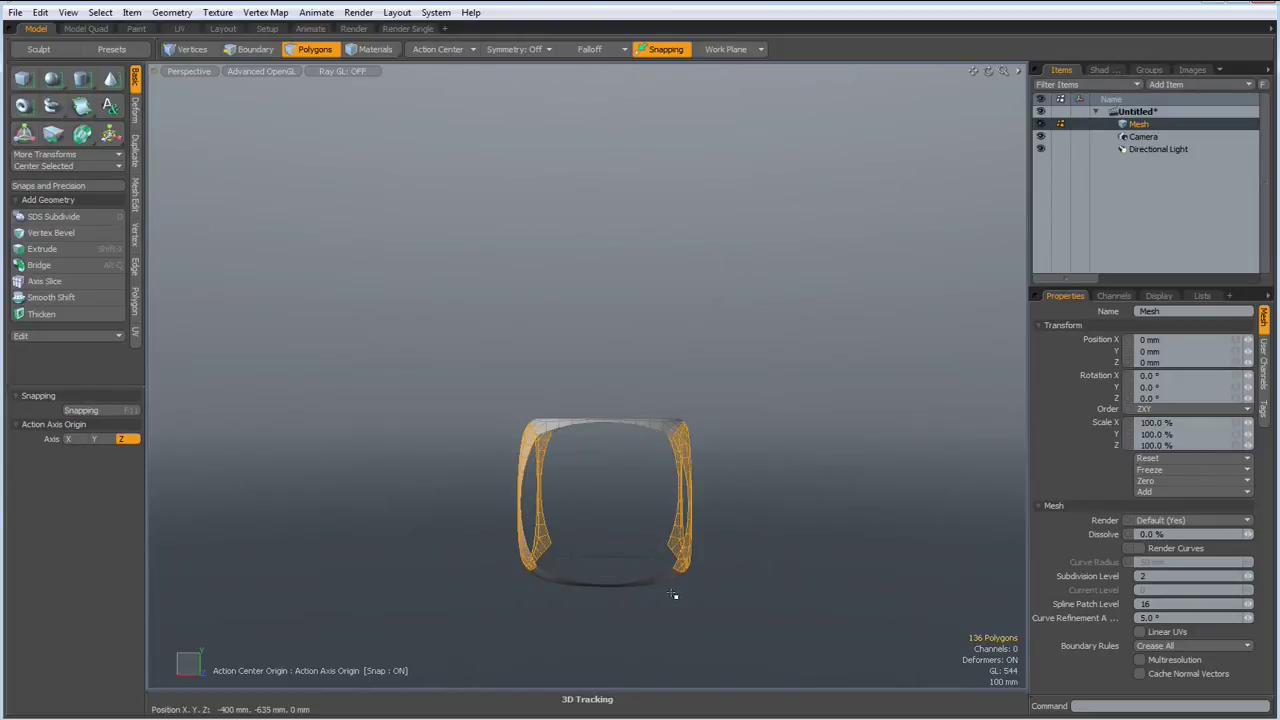
{"action": "key", "text": "e"}
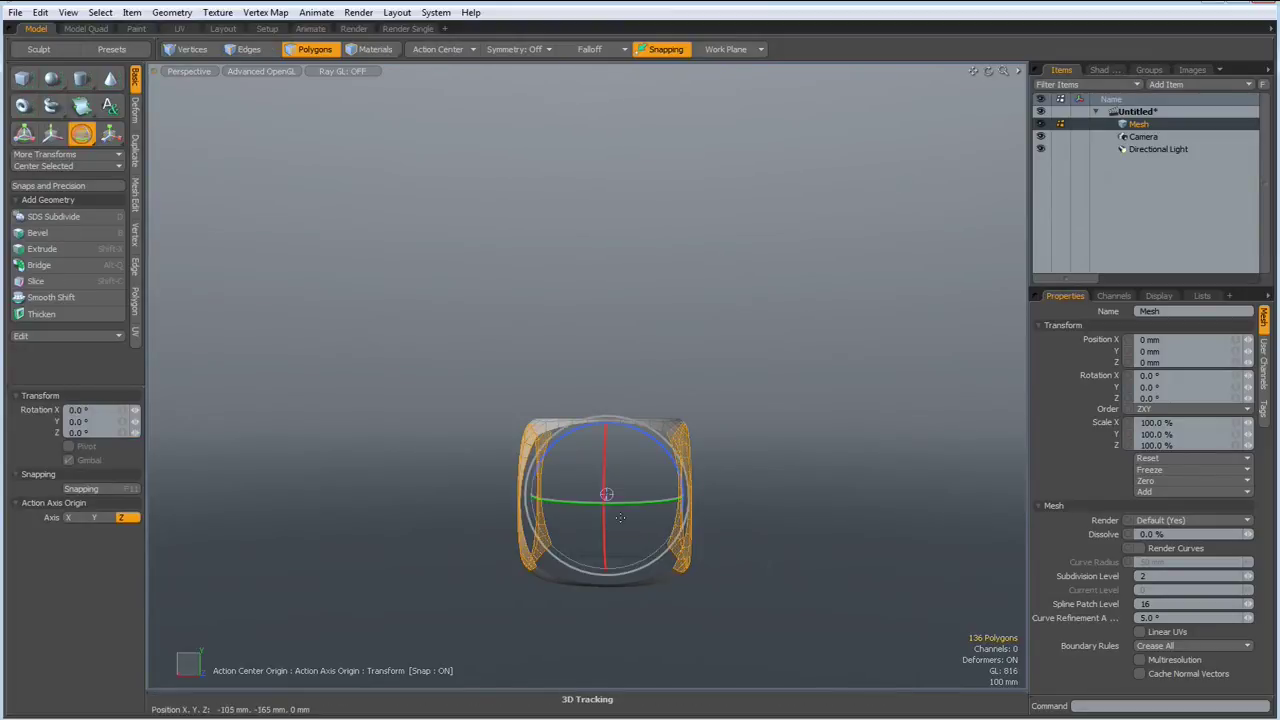
{"action": "left_click_drag", "start_coordinate": [557, 506], "coordinate": [725, 503], "text": "ctrl"}
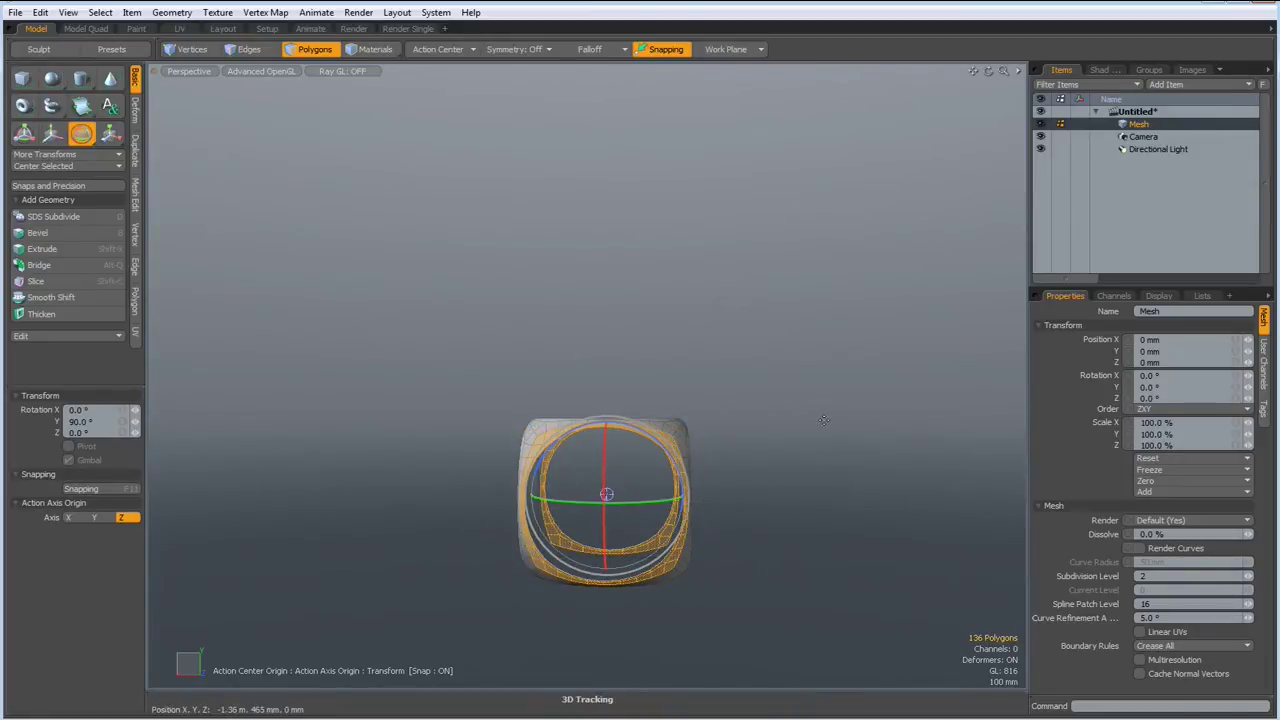
{"action": "key", "text": "space"}
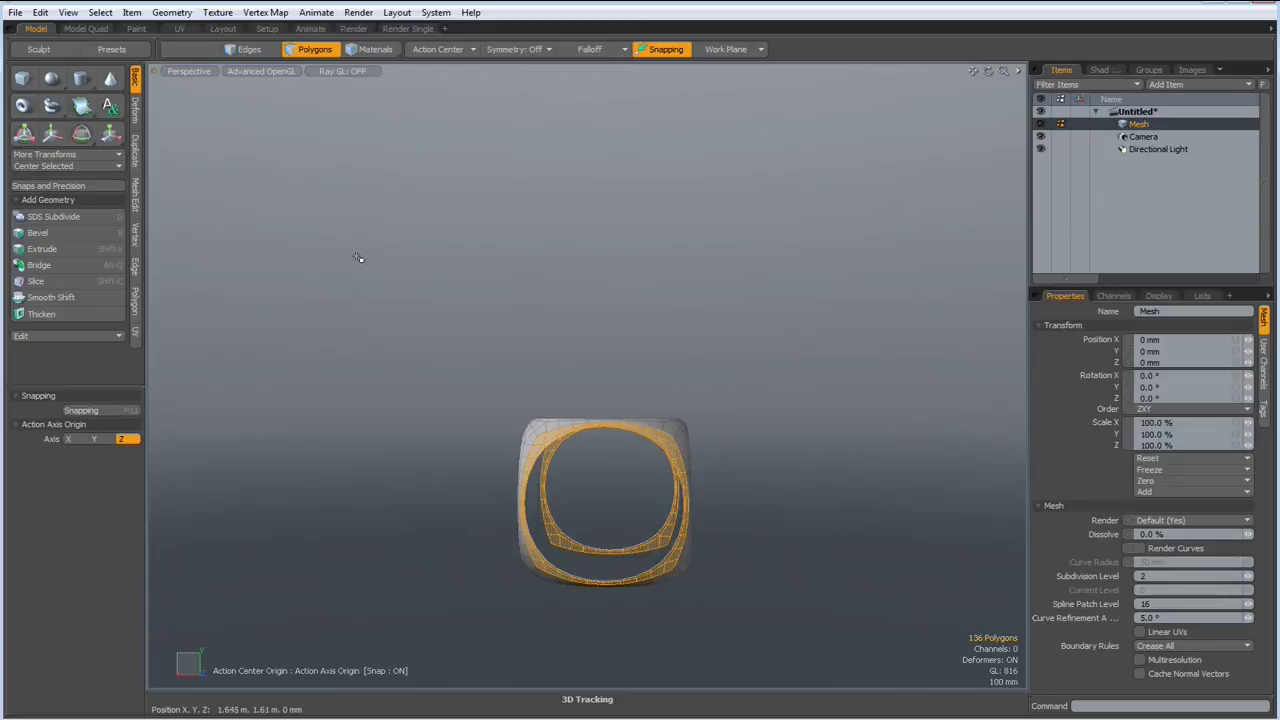
{"action": "left_click", "coordinate": [358, 258]}
Merge the overlapping vertices of the whole mesh with the range set to Automatic
{"action": "left_click", "coordinate": [136, 234]}
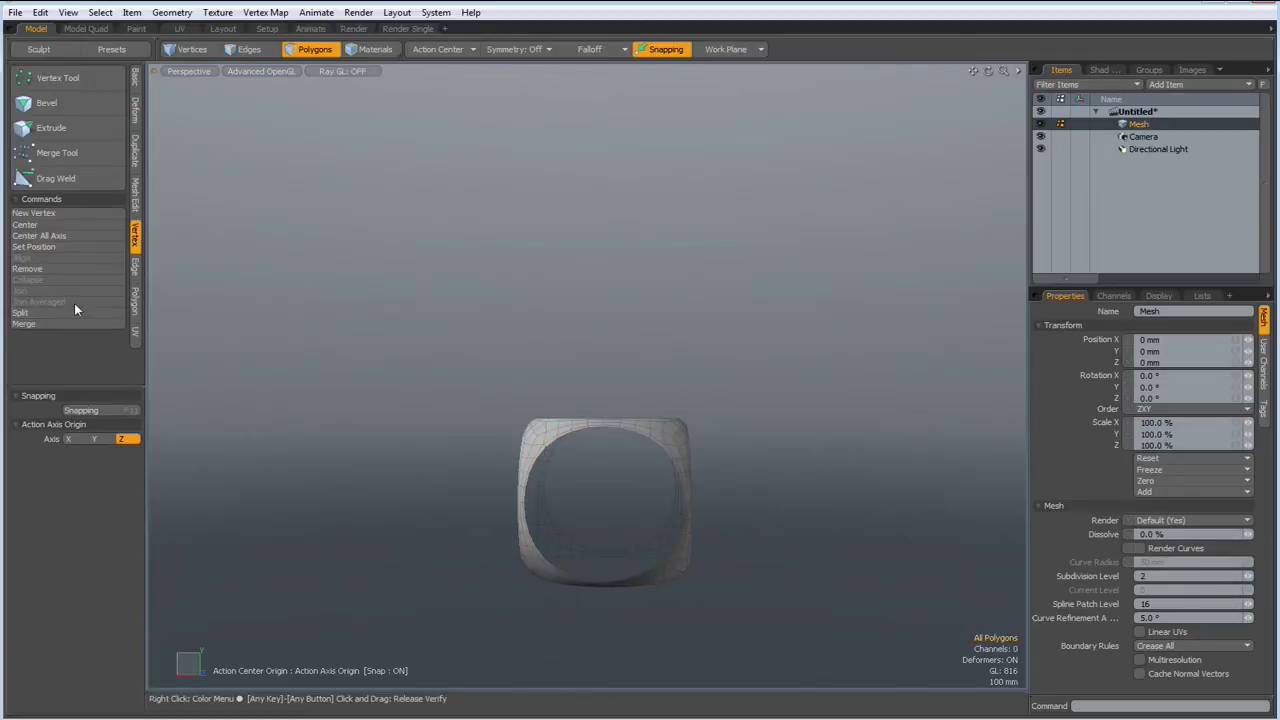
{"action": "left_click", "coordinate": [47, 323]}
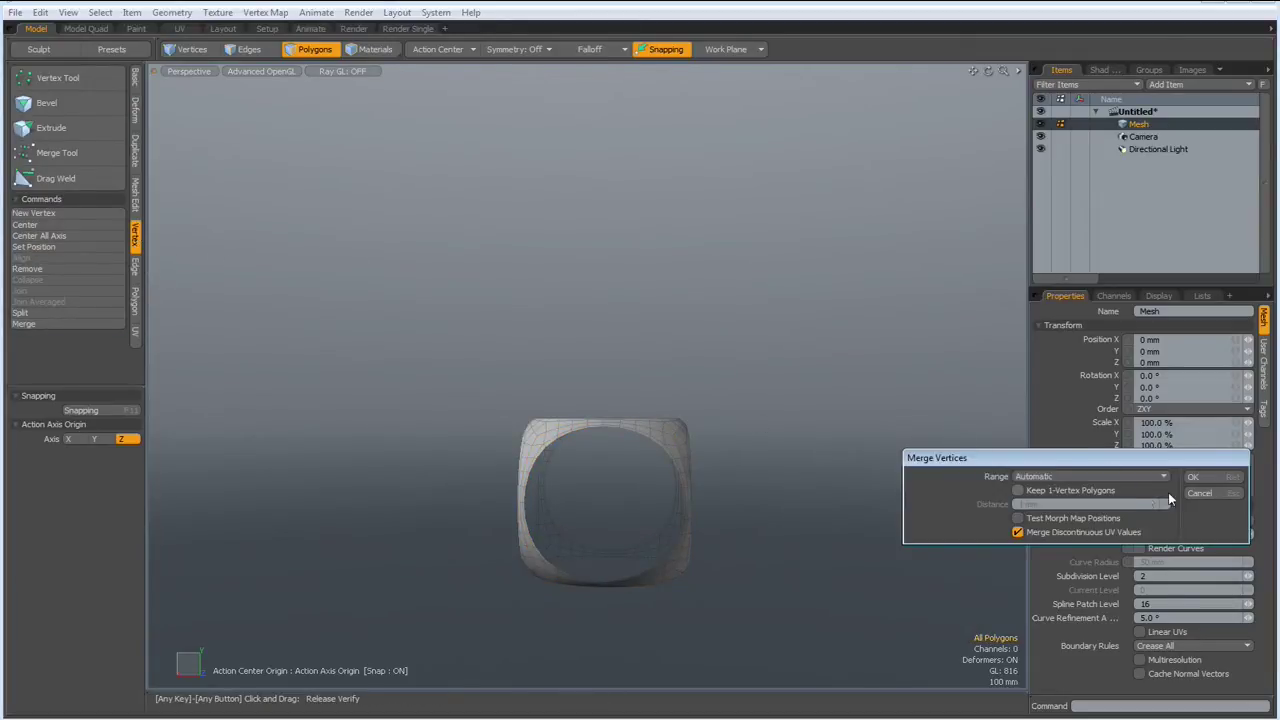
{"action": "left_click", "coordinate": [1204, 484]}
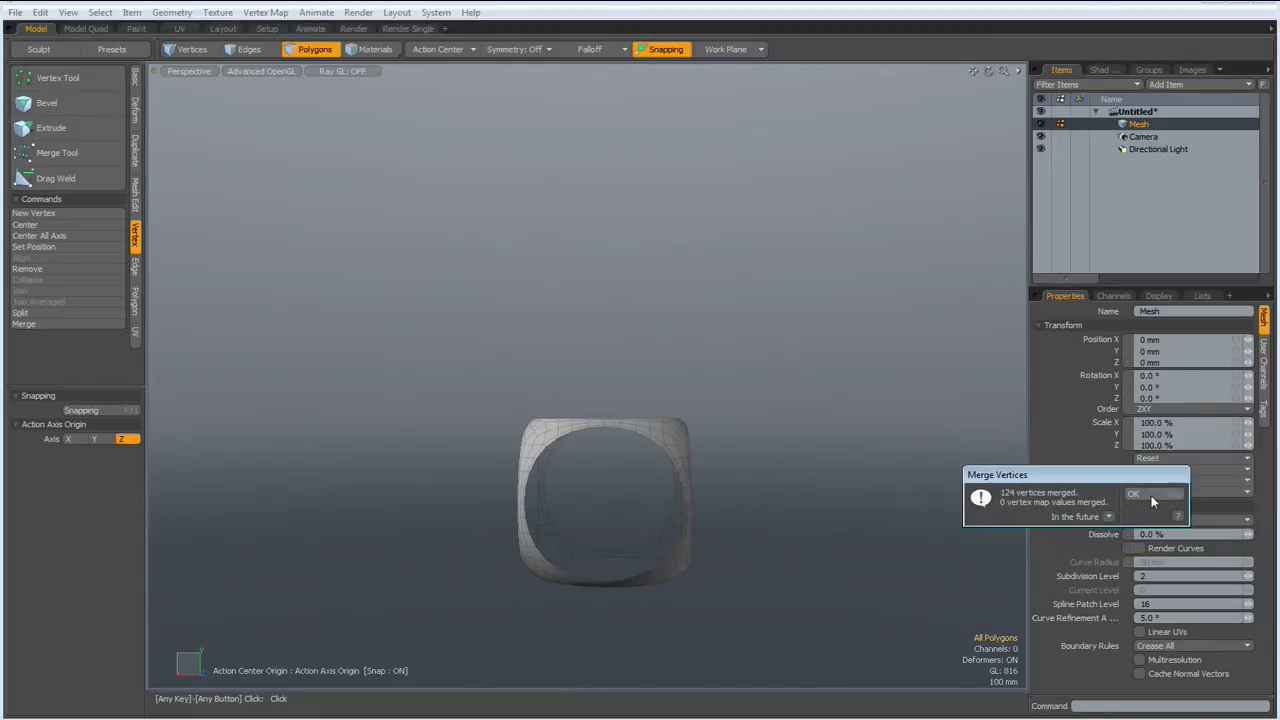
{"action": "left_click", "coordinate": [1151, 495]}
{"action": "left_click_drag", "start_coordinate": [688, 316], "coordinate": [534, 363], "text": "alt"}
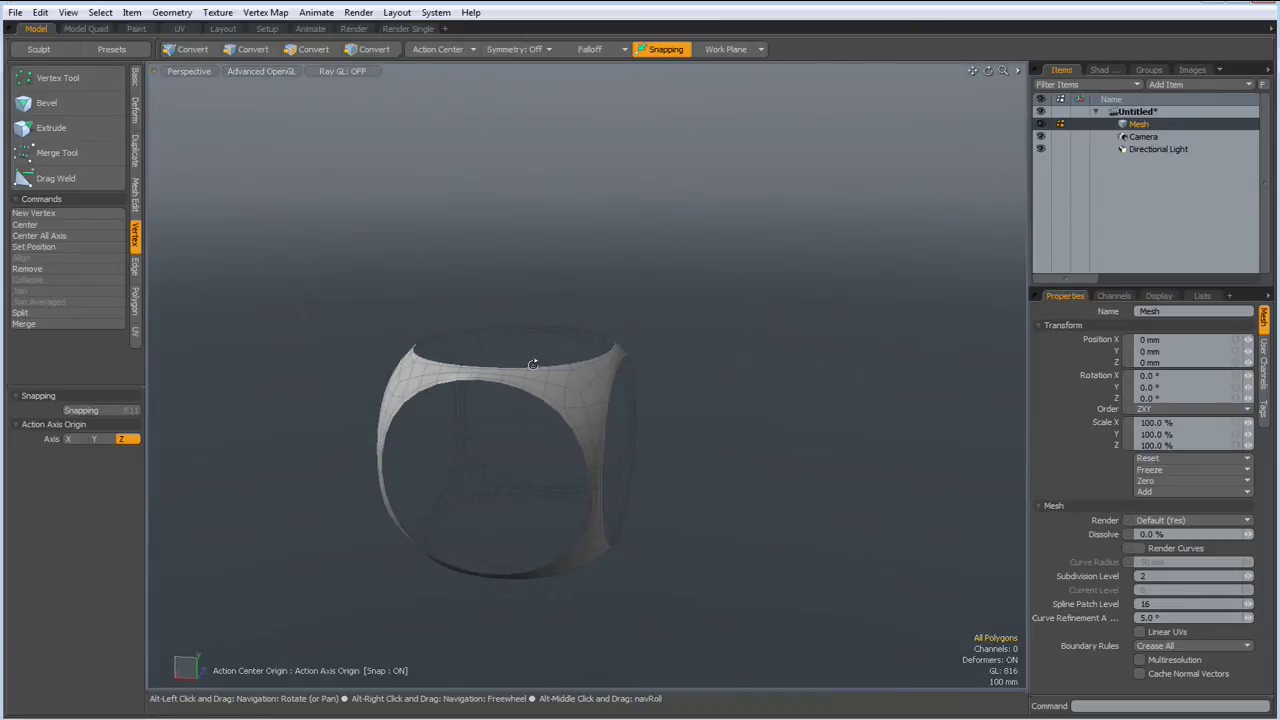
Load the AA-Globe-48Sides mesh preset into the scene and close the preset browser
{"action": "left_click", "coordinate": [116, 52]}
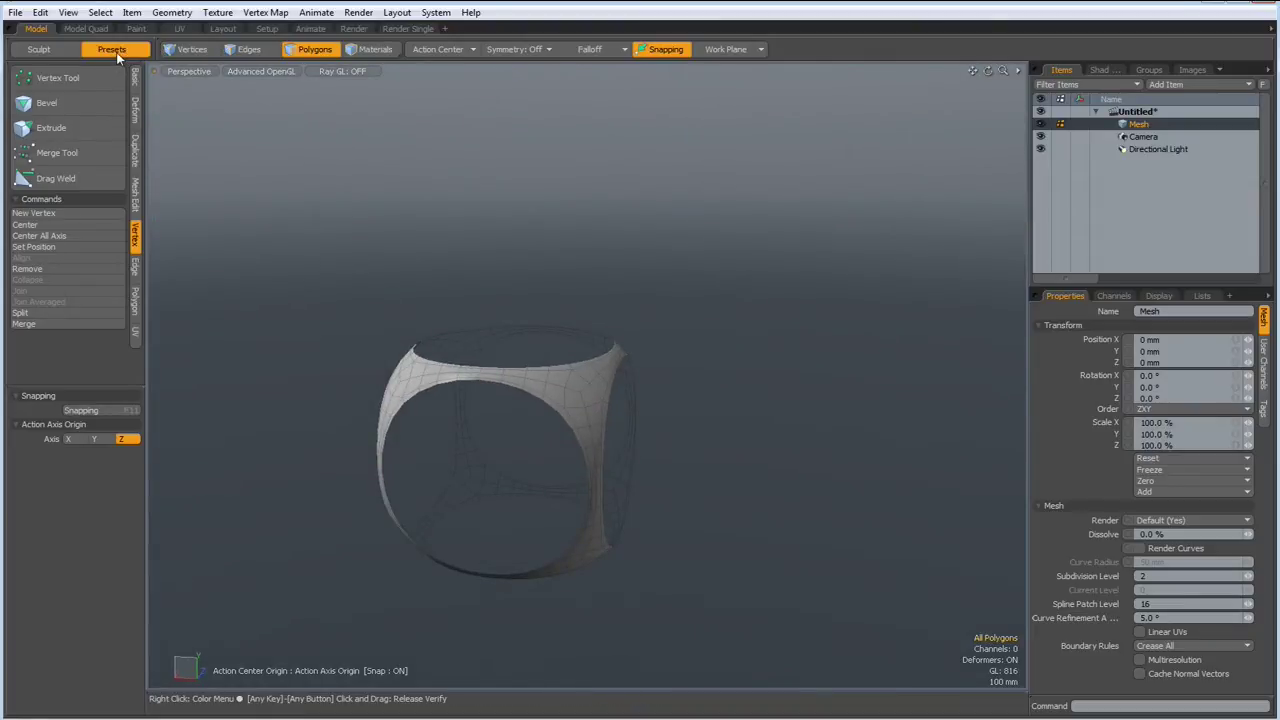
{"action": "right_click", "coordinate": [670, 355]}
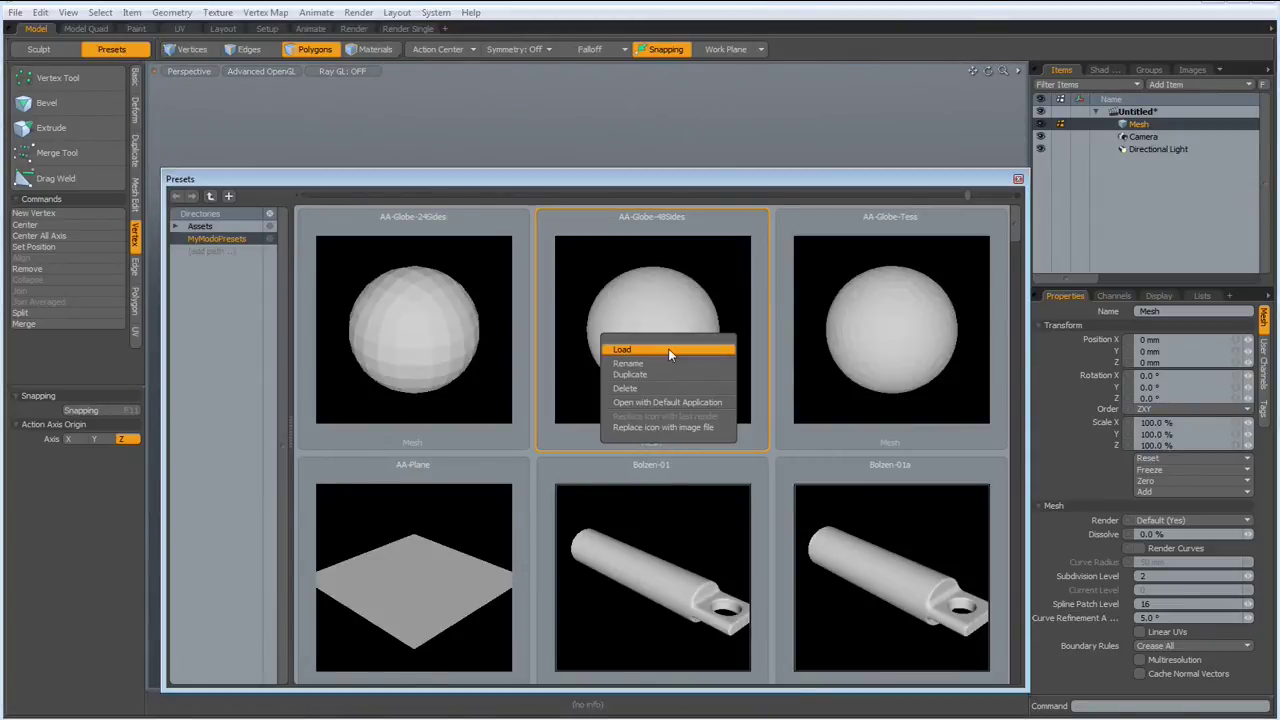
{"action": "left_click", "coordinate": [669, 351]}
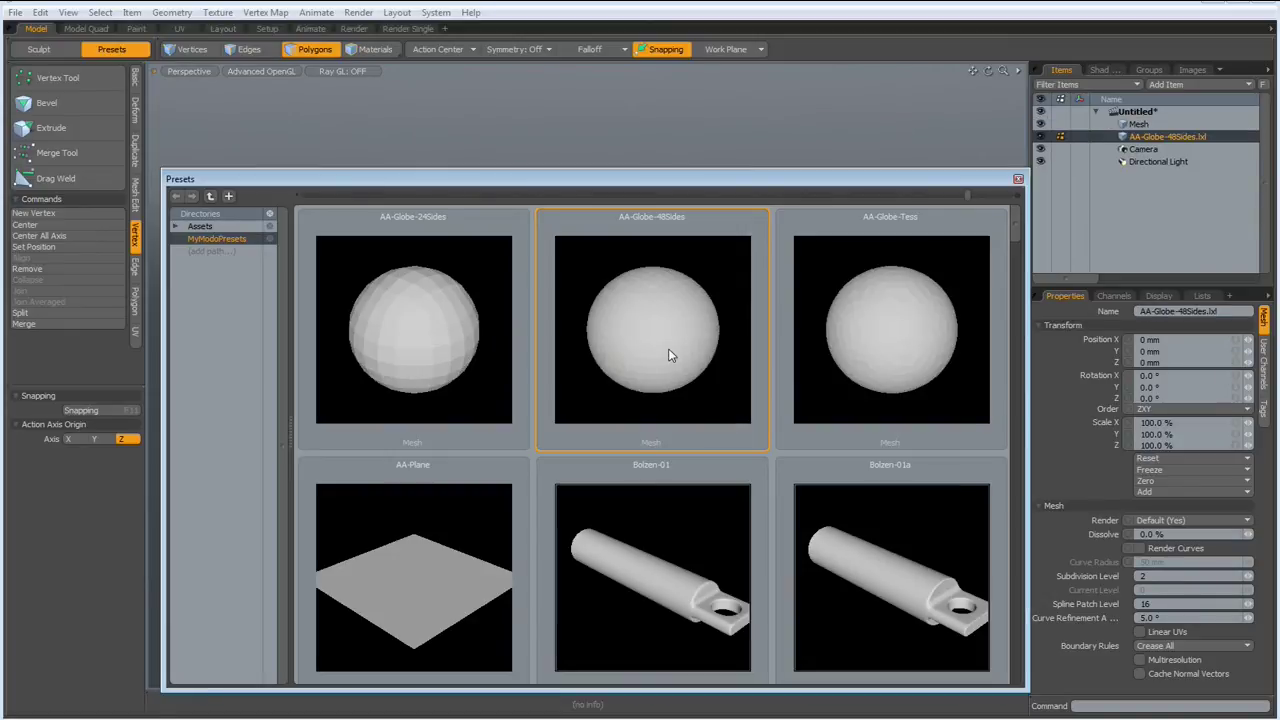
{"action": "left_click", "coordinate": [1019, 180]}
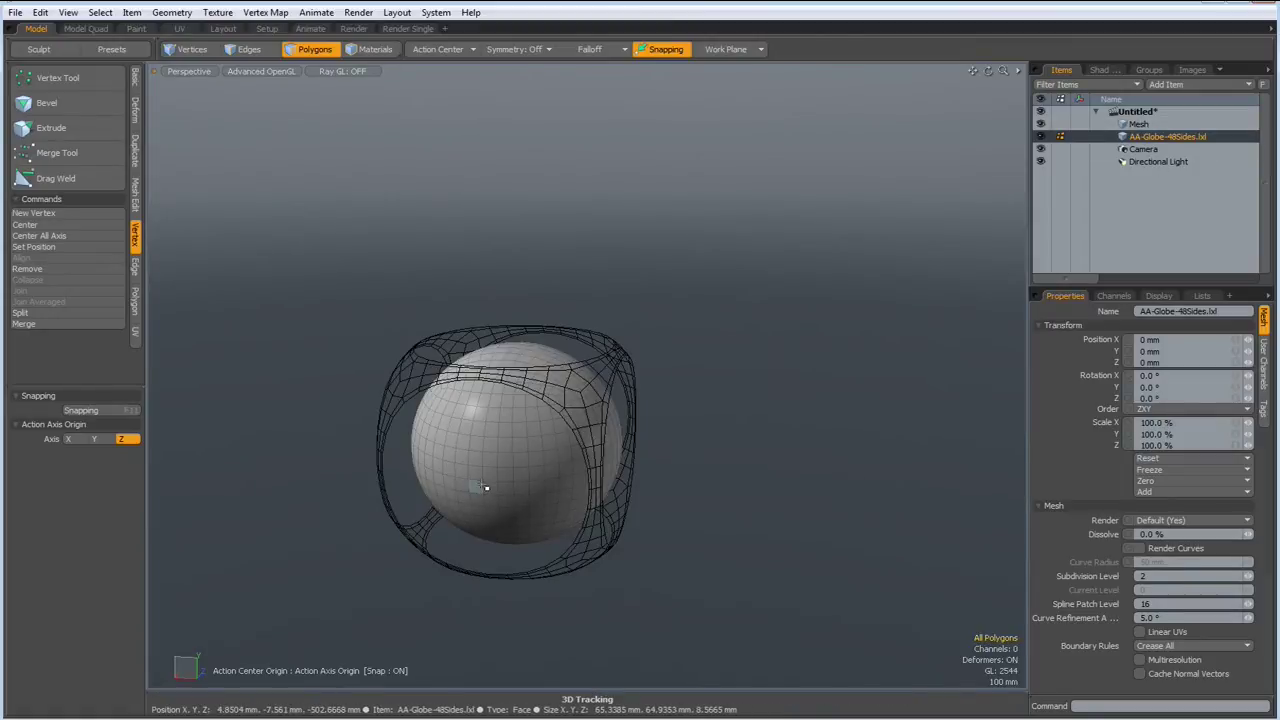
Make the frame's Mesh item active and set the snapping constraint mode to Background
{"action": "left_click", "coordinate": [1135, 124]}
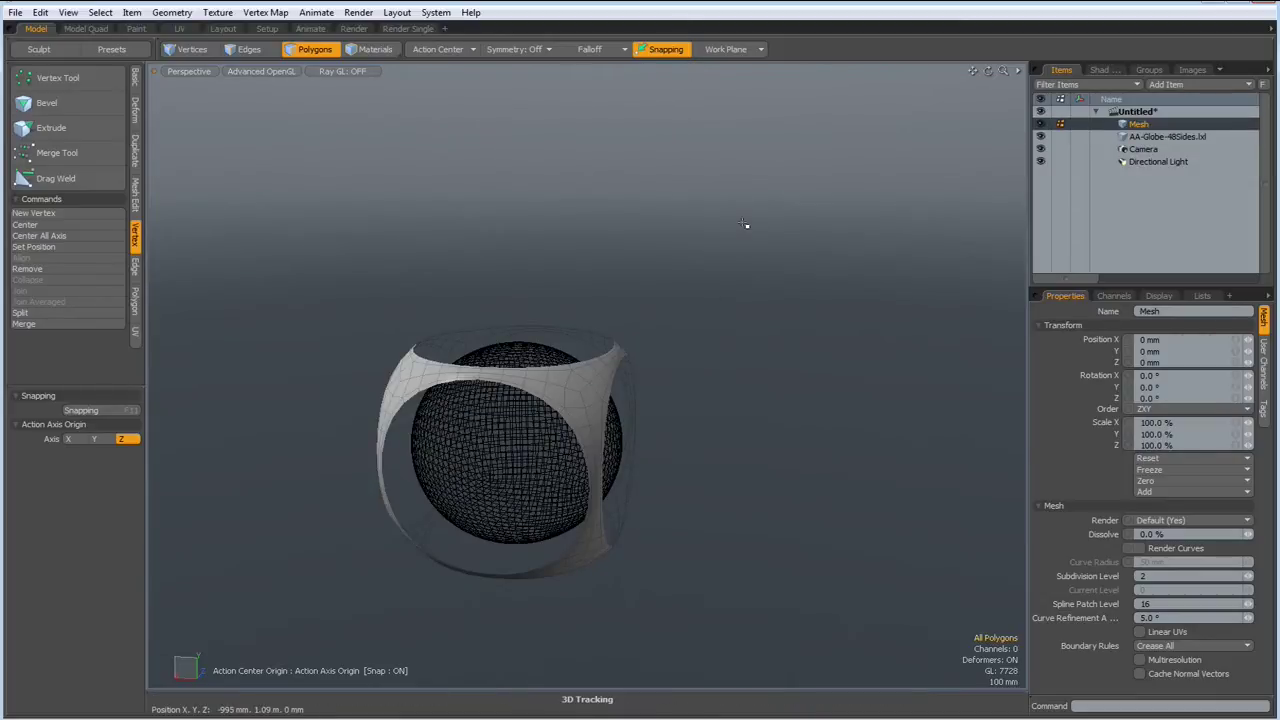
{"action": "key", "text": "shift+x"}
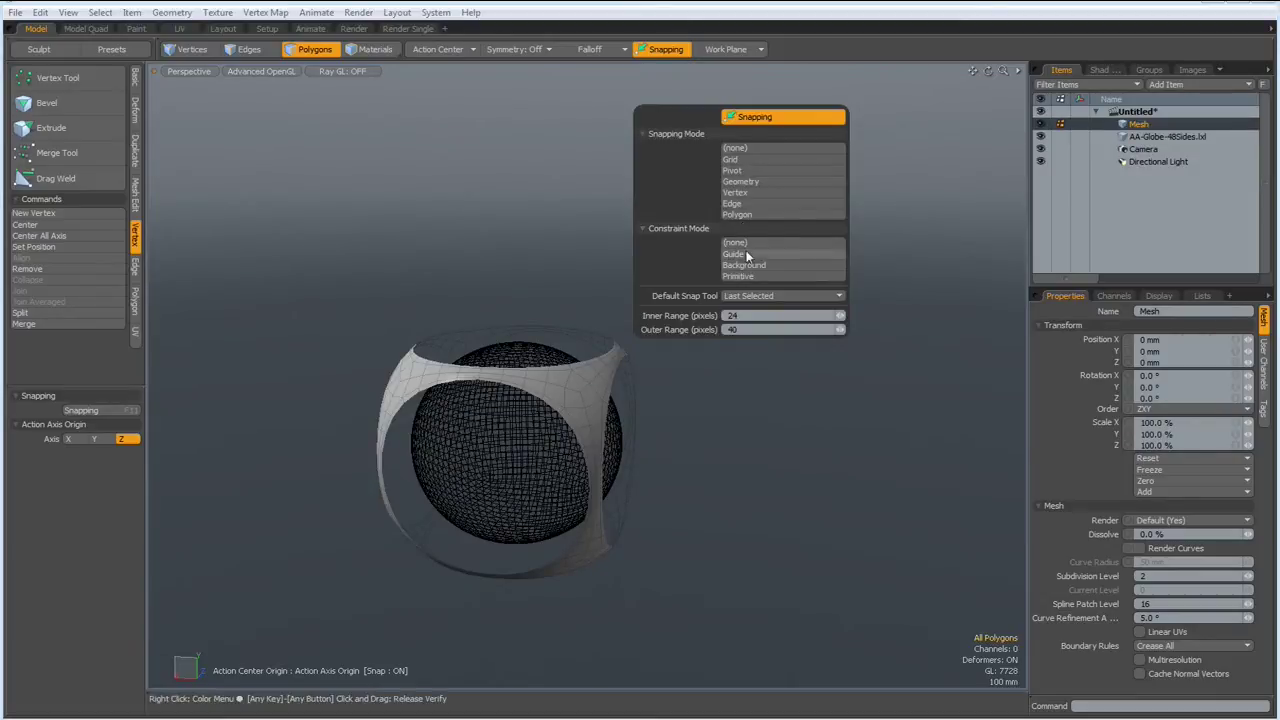
{"action": "left_click", "coordinate": [750, 265]}
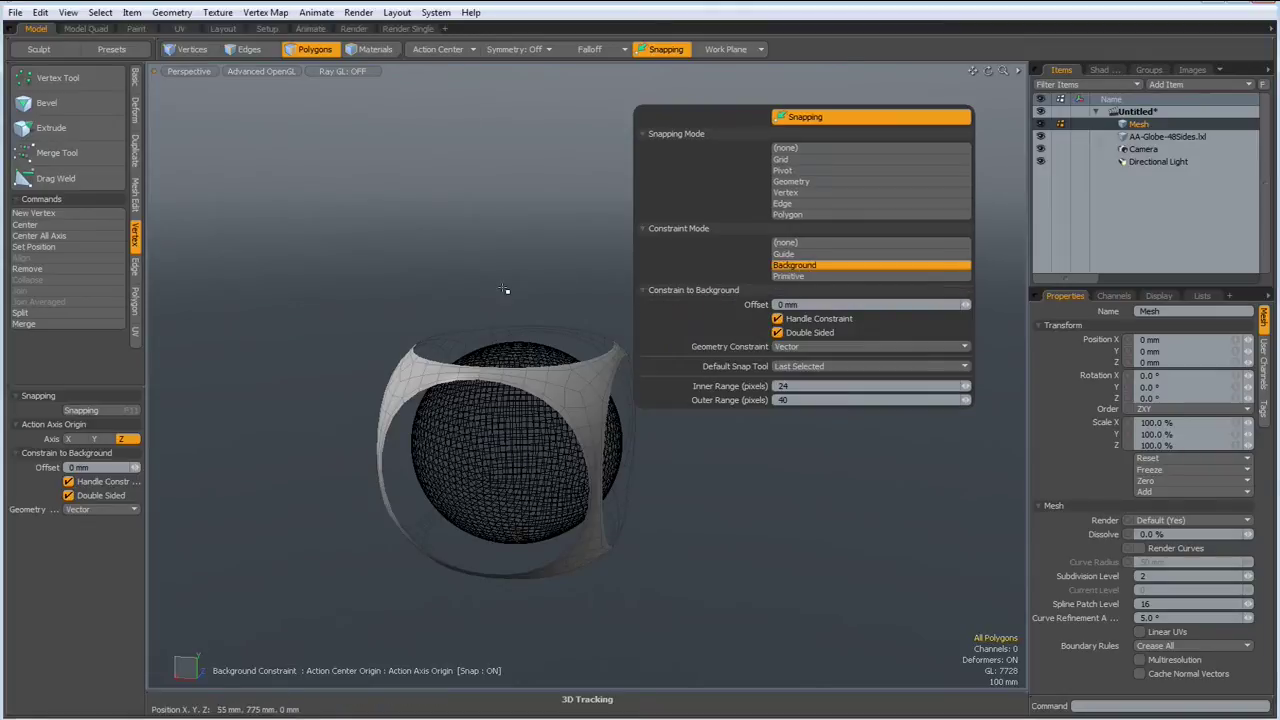
Select the whole frame and scale it to 20% on all axes so it conforms to the background globe
{"action": "double_click", "coordinate": [590, 387]}
{"action": "key", "text": "r"}
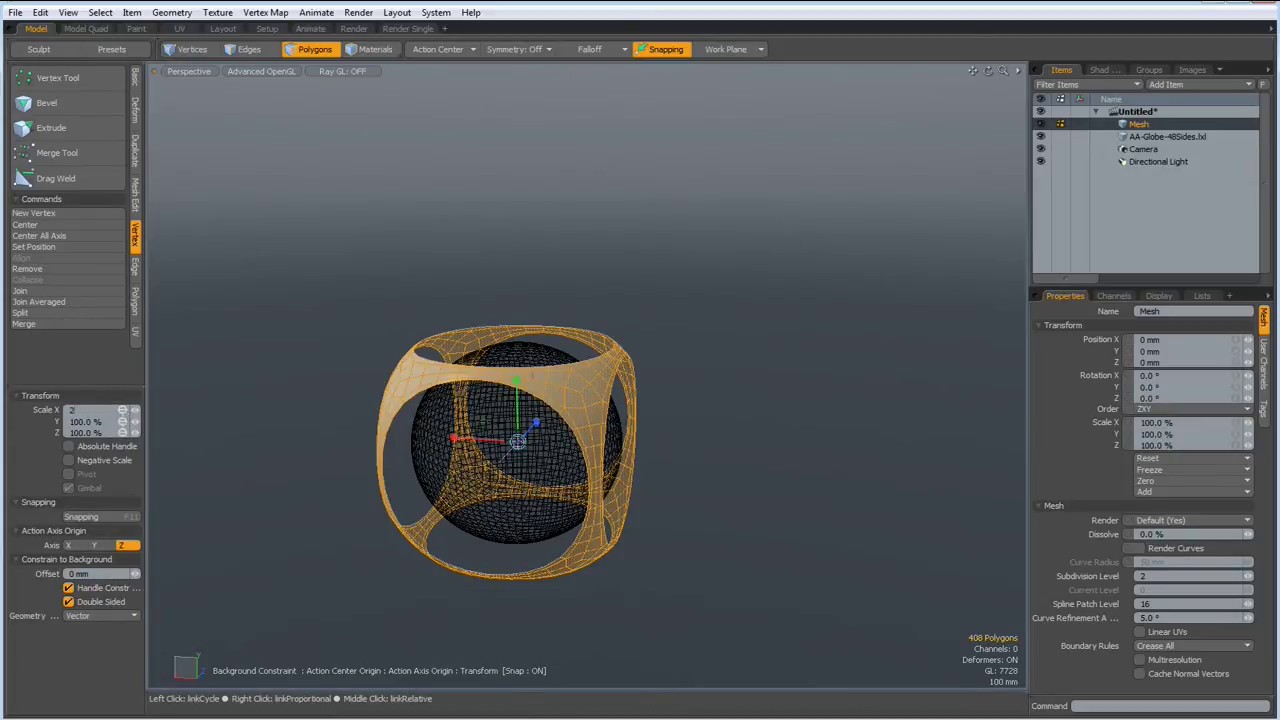
{"action": "type", "text": "20"}
{"action": "key", "text": "Return"}
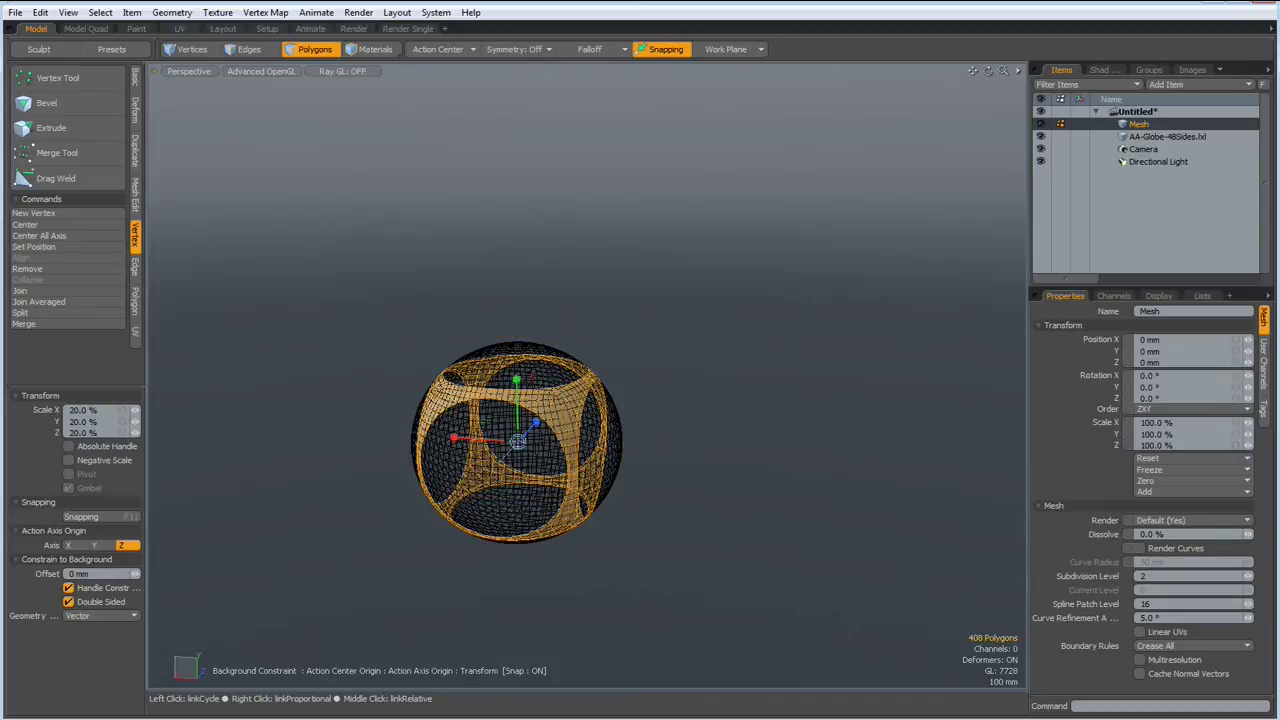
{"action": "key", "text": "space"}
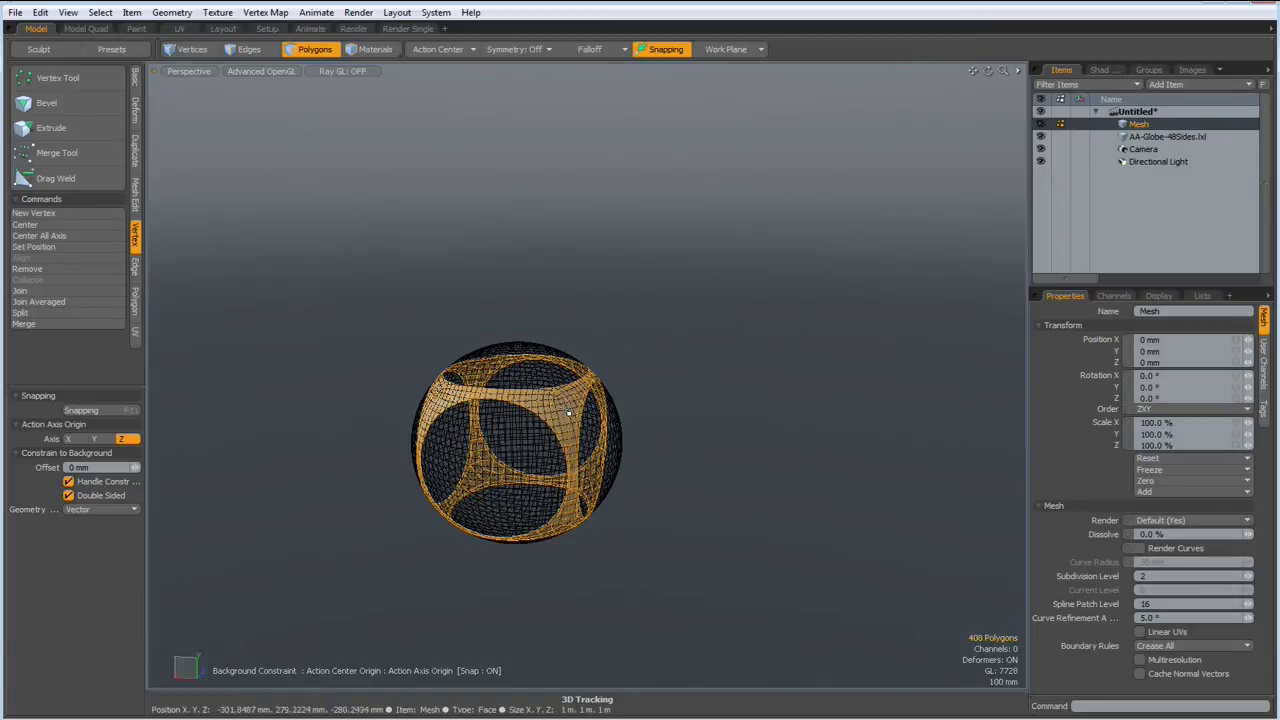
Thicken the frame's polygons with an offset of 30 mm
{"action": "left_click", "coordinate": [137, 306]}
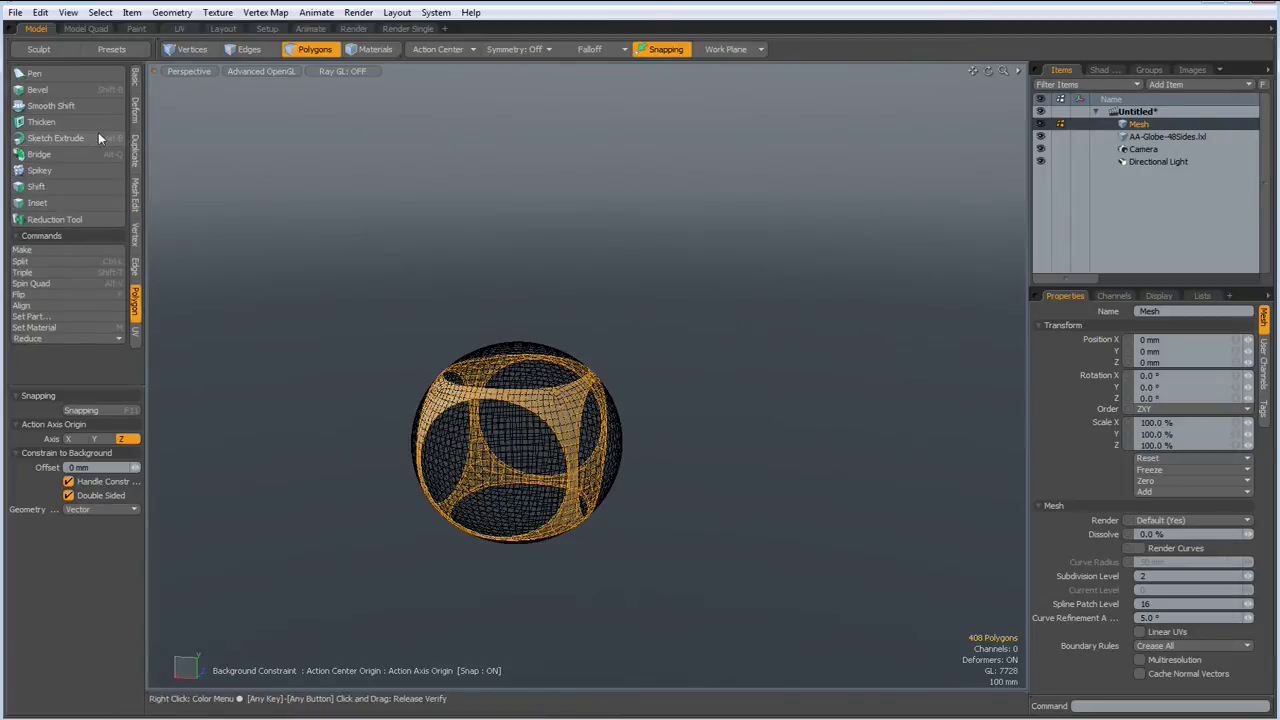
{"action": "left_click", "coordinate": [54, 121]}
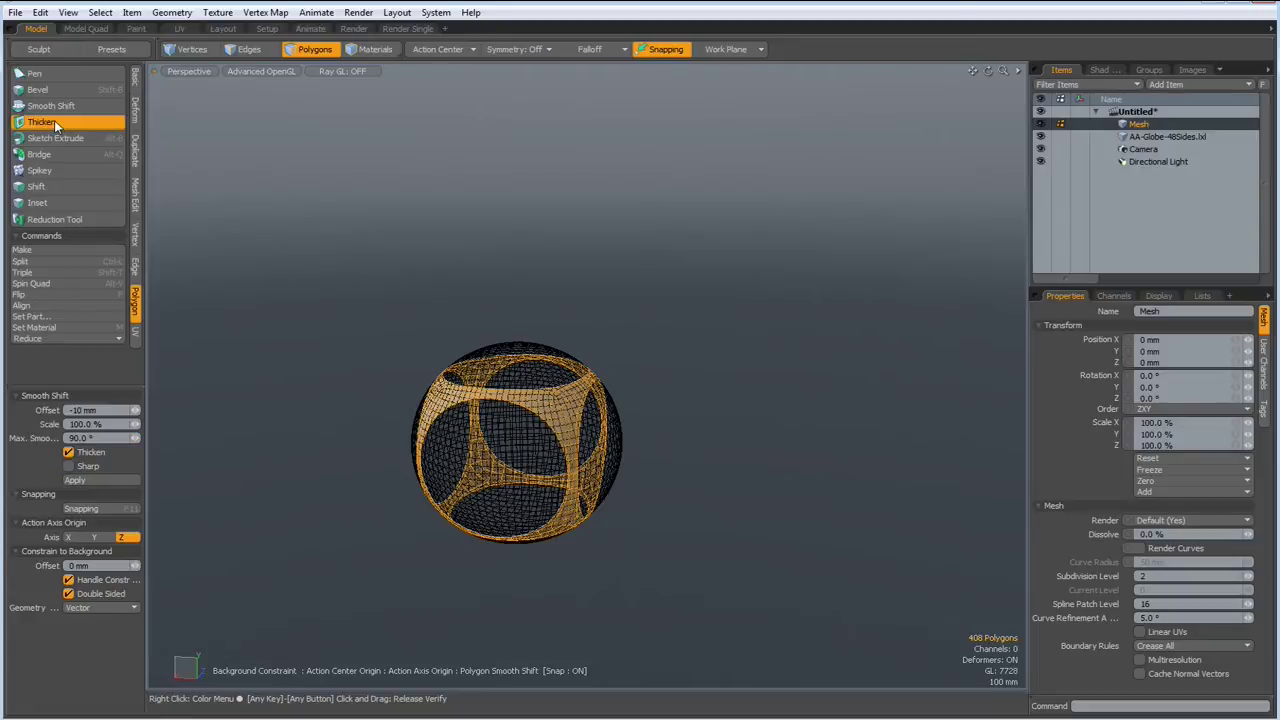
{"action": "left_click", "coordinate": [107, 410]}
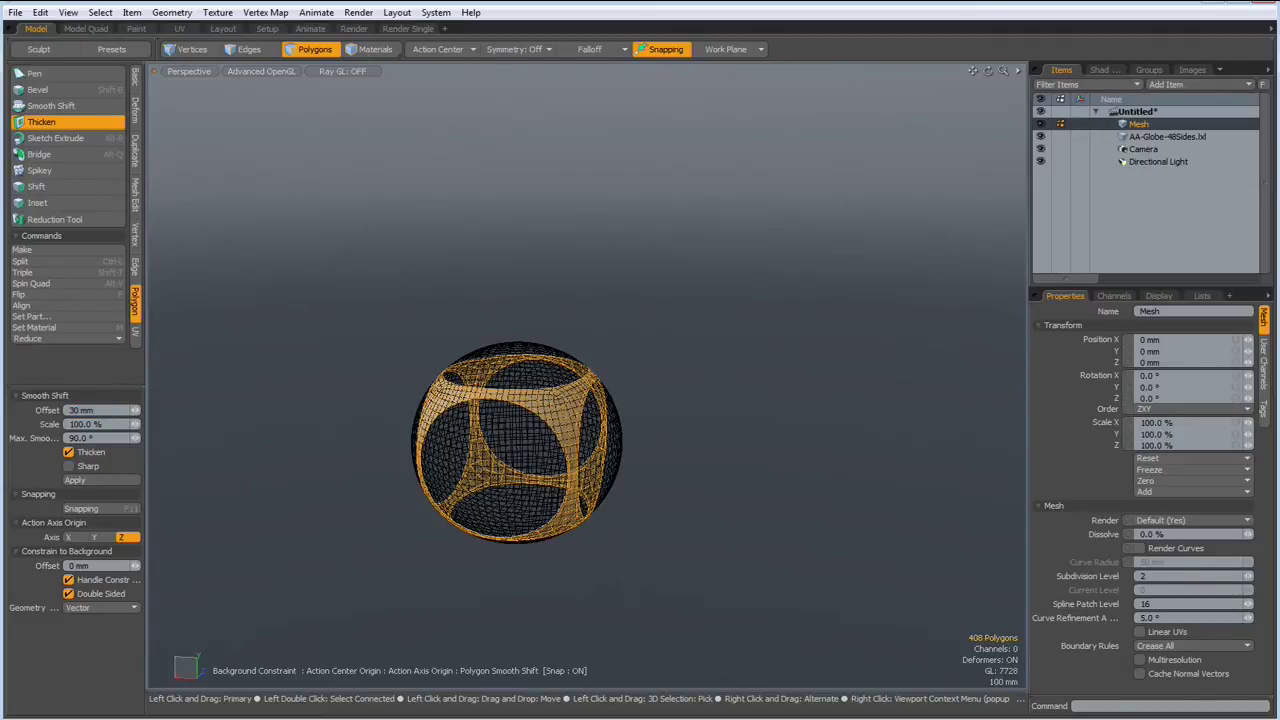
{"action": "left_click", "coordinate": [117, 481]}
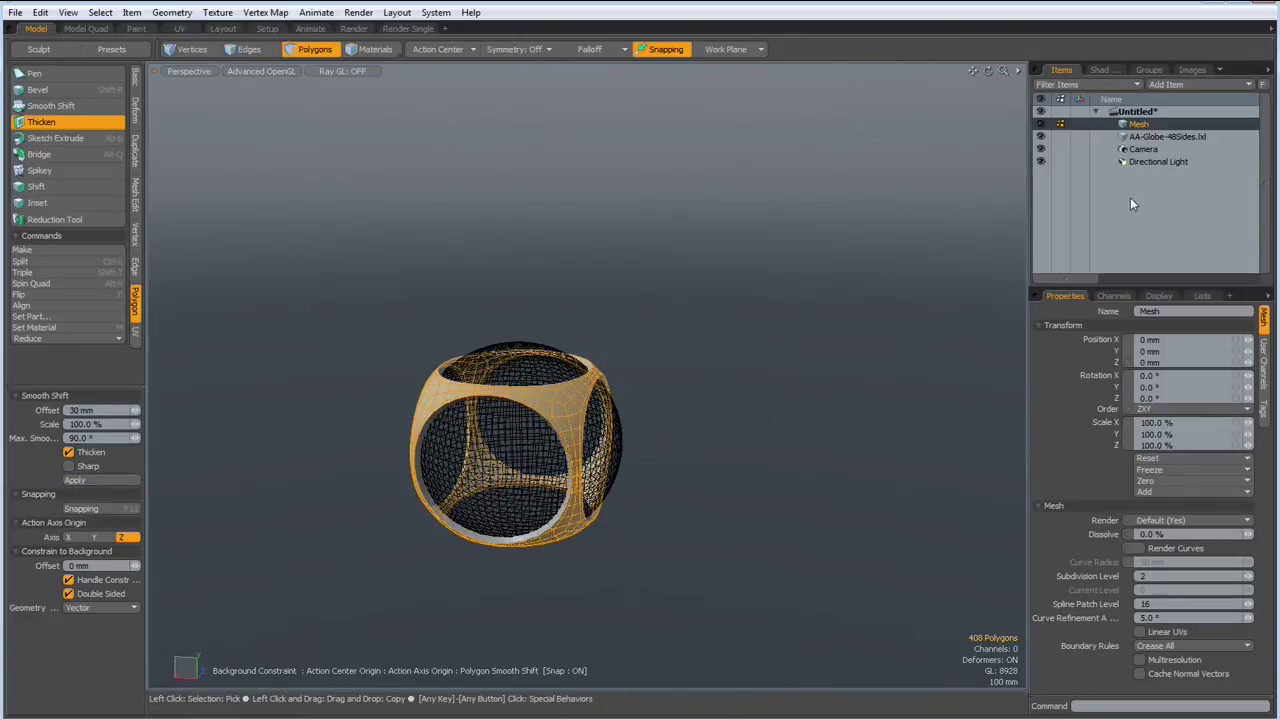
Cut all of the globe's polygons from the AA-Globe-48Sides item and paste them into the frame's Mesh item
{"action": "left_click", "coordinate": [1126, 139]}
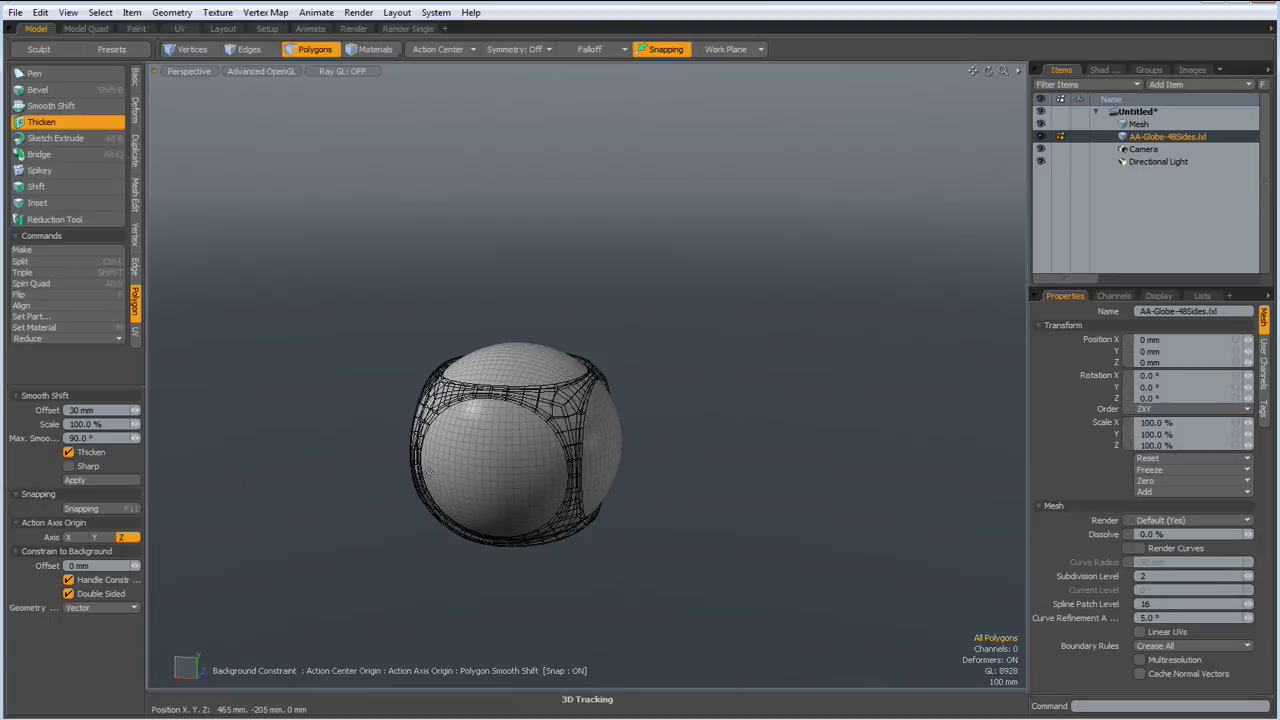
{"action": "key", "text": "space"}
{"action": "double_click", "coordinate": [497, 463]}
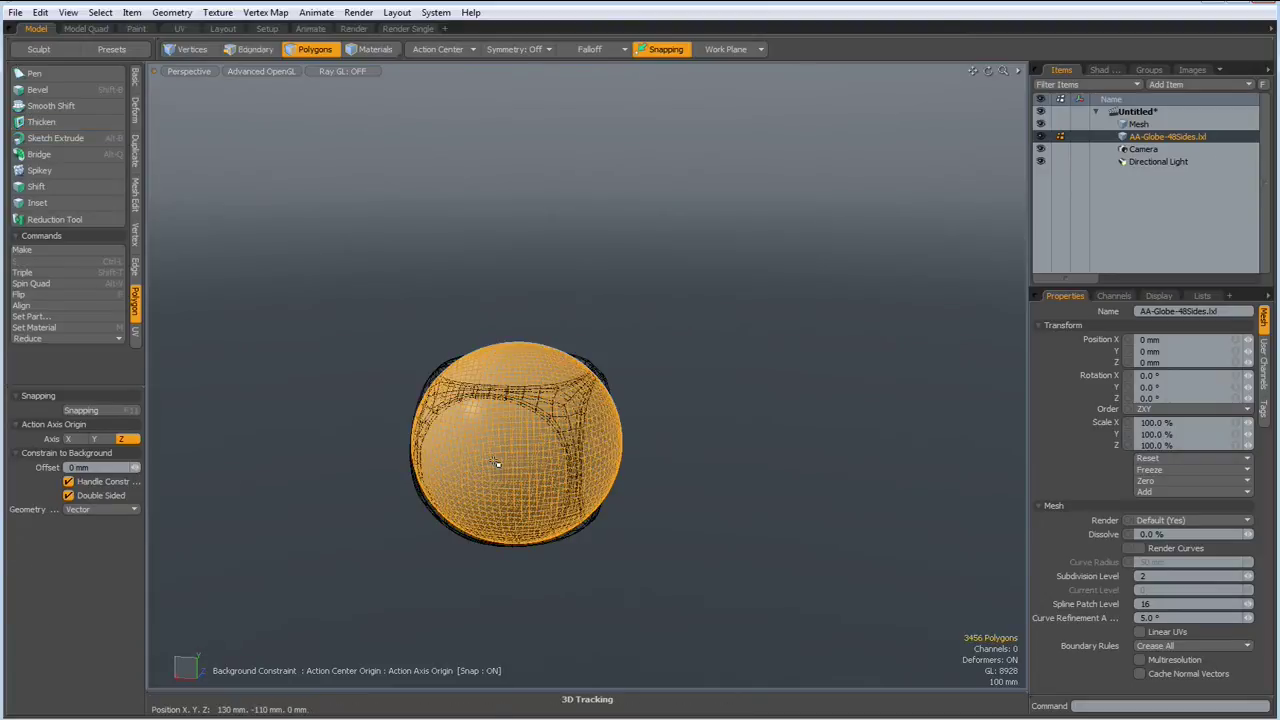
{"action": "key", "text": "Delete"}
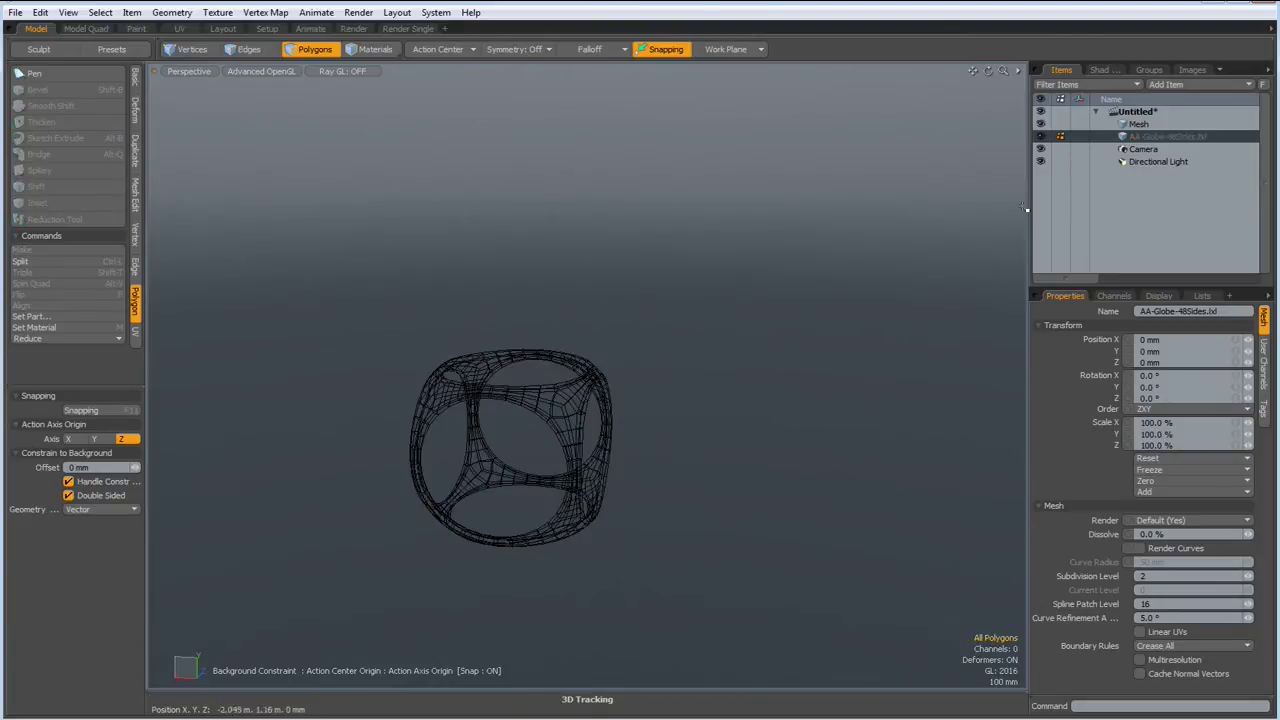
{"action": "left_click", "coordinate": [1127, 124]}
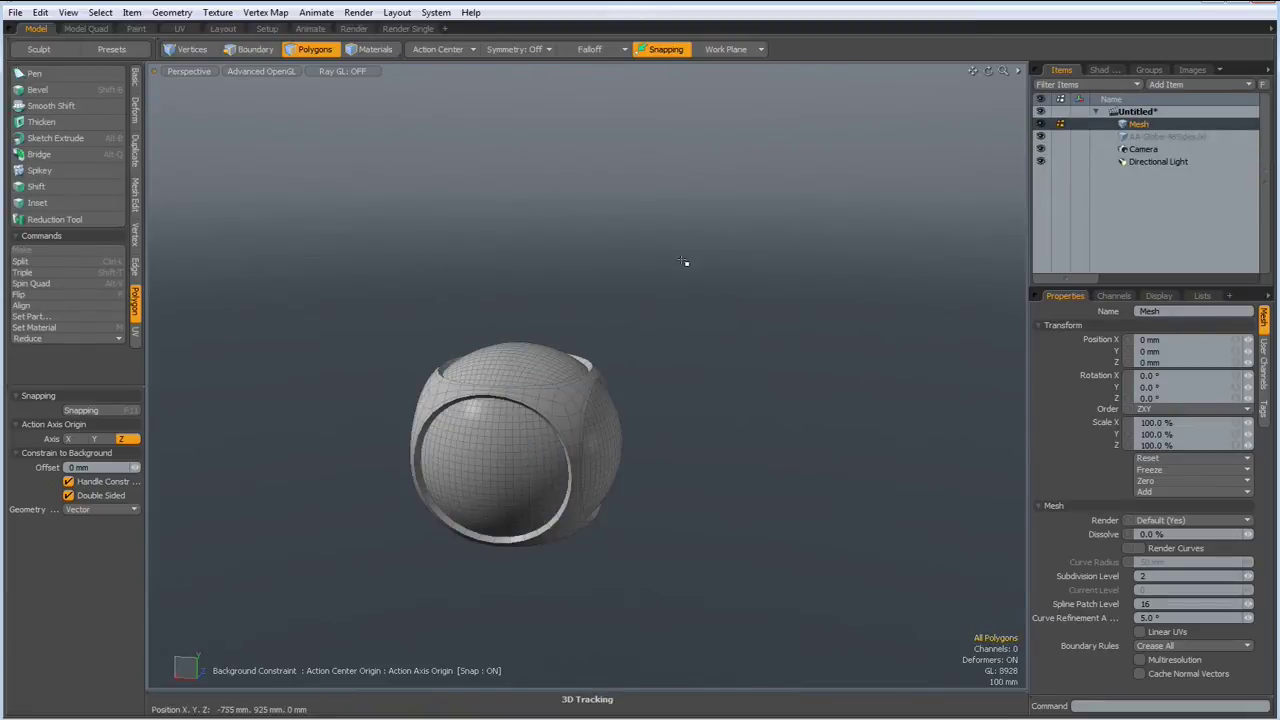
Scale the pasted sphere to 96% on all axes and assign it its own material with the default color and shading values
{"action": "double_click", "coordinate": [491, 451]}
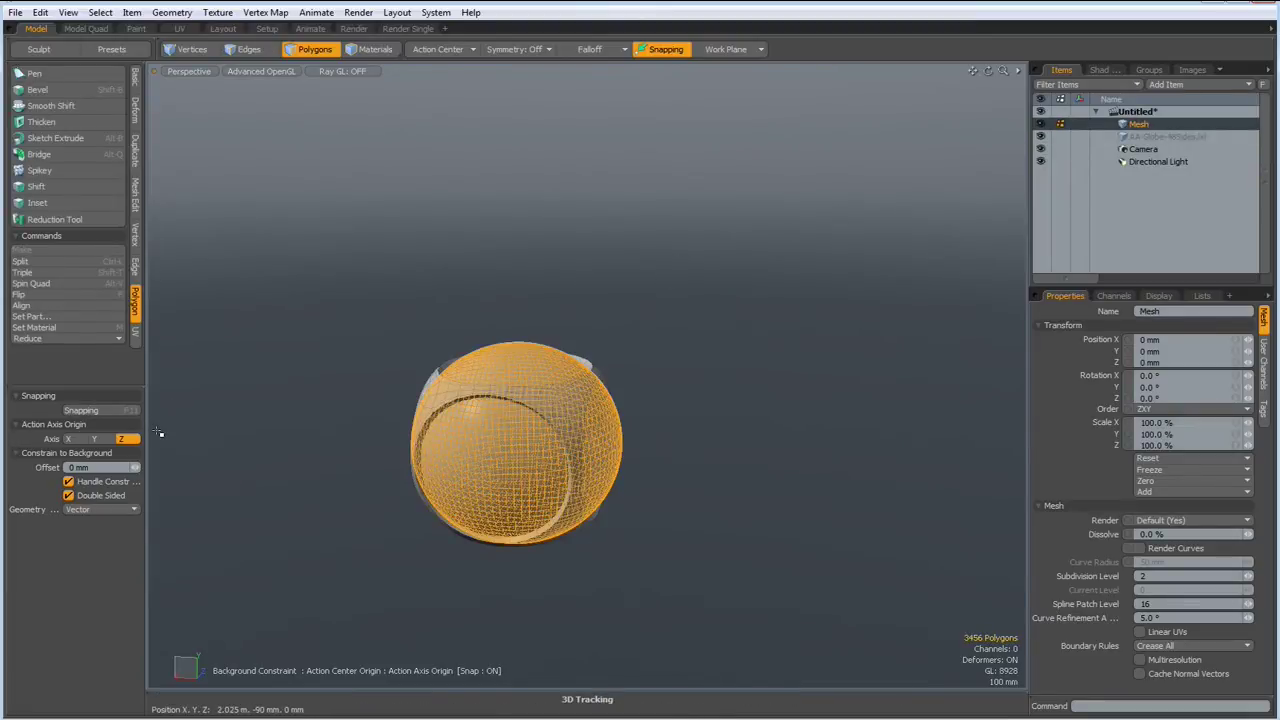
{"action": "key", "text": "r"}
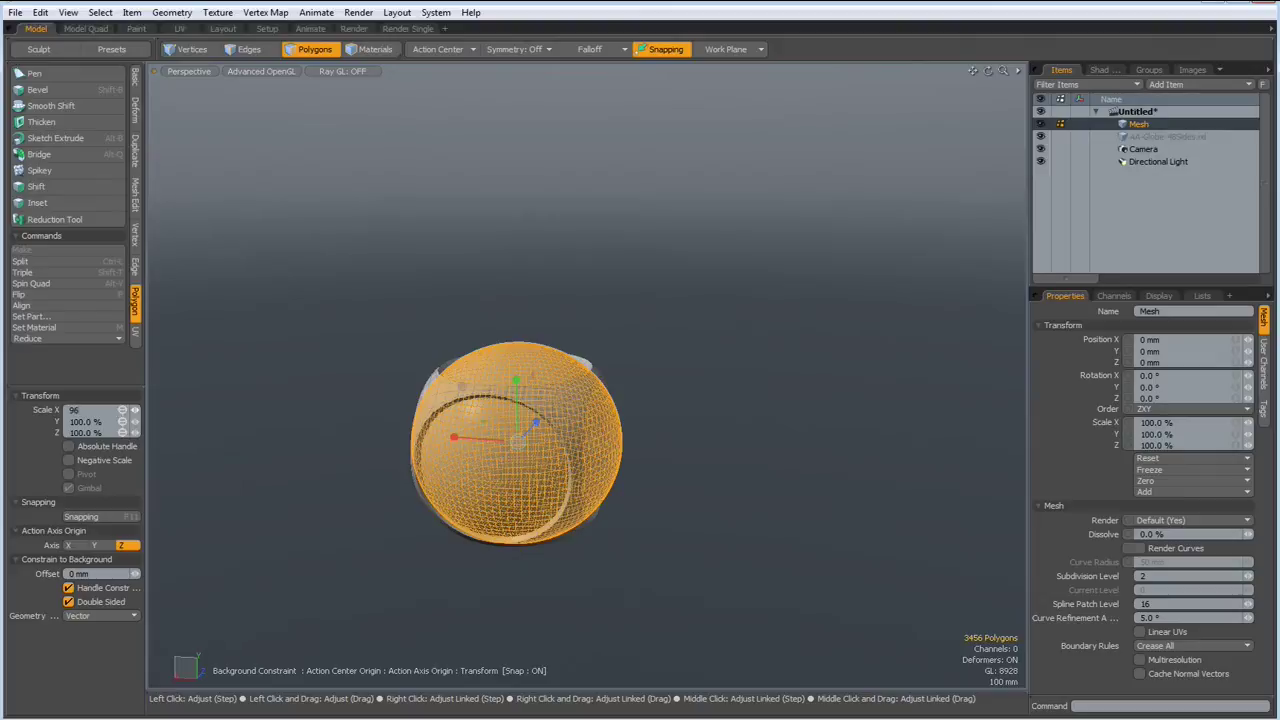
{"action": "key", "text": "Return"}
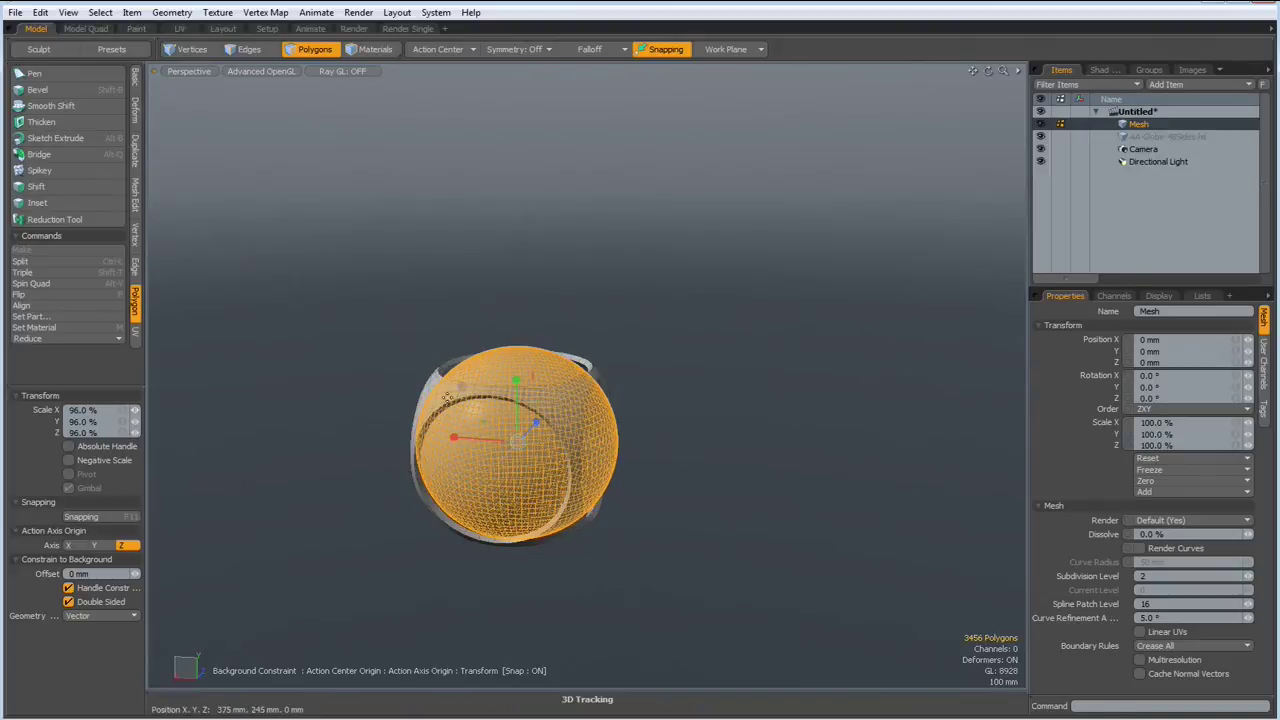
{"action": "key", "text": "space"}
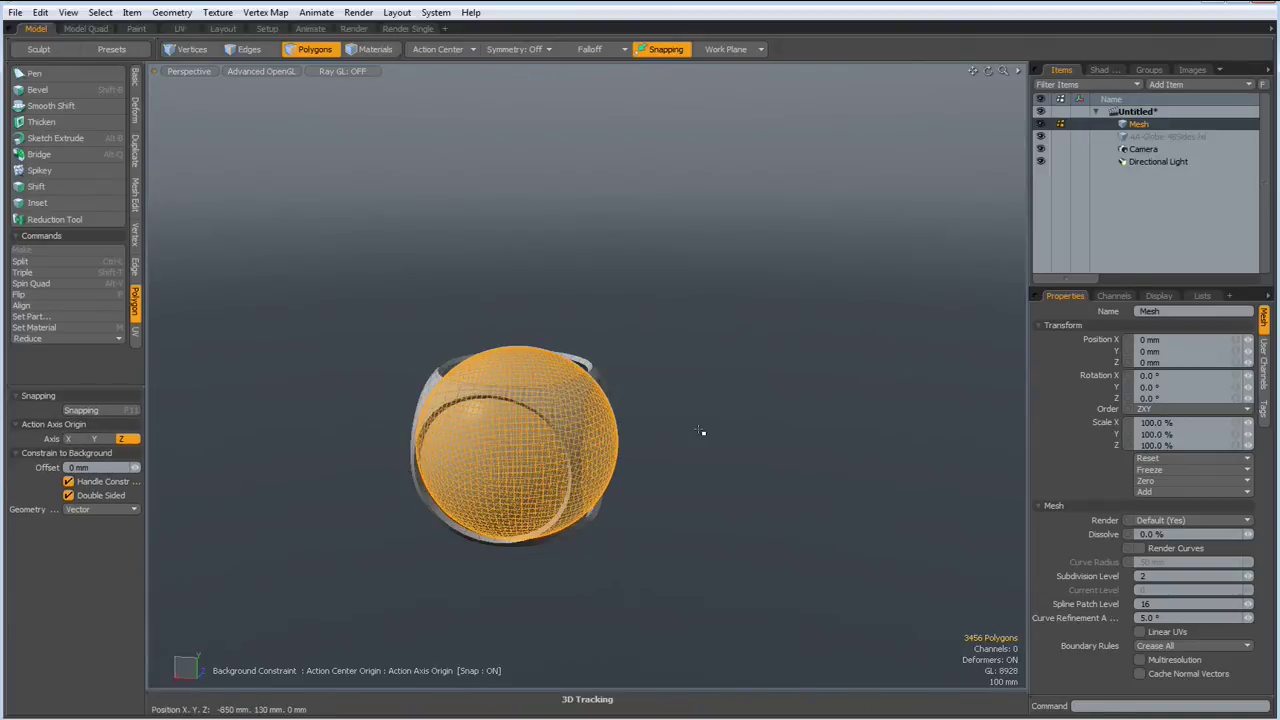
{"action": "key", "text": "m"}
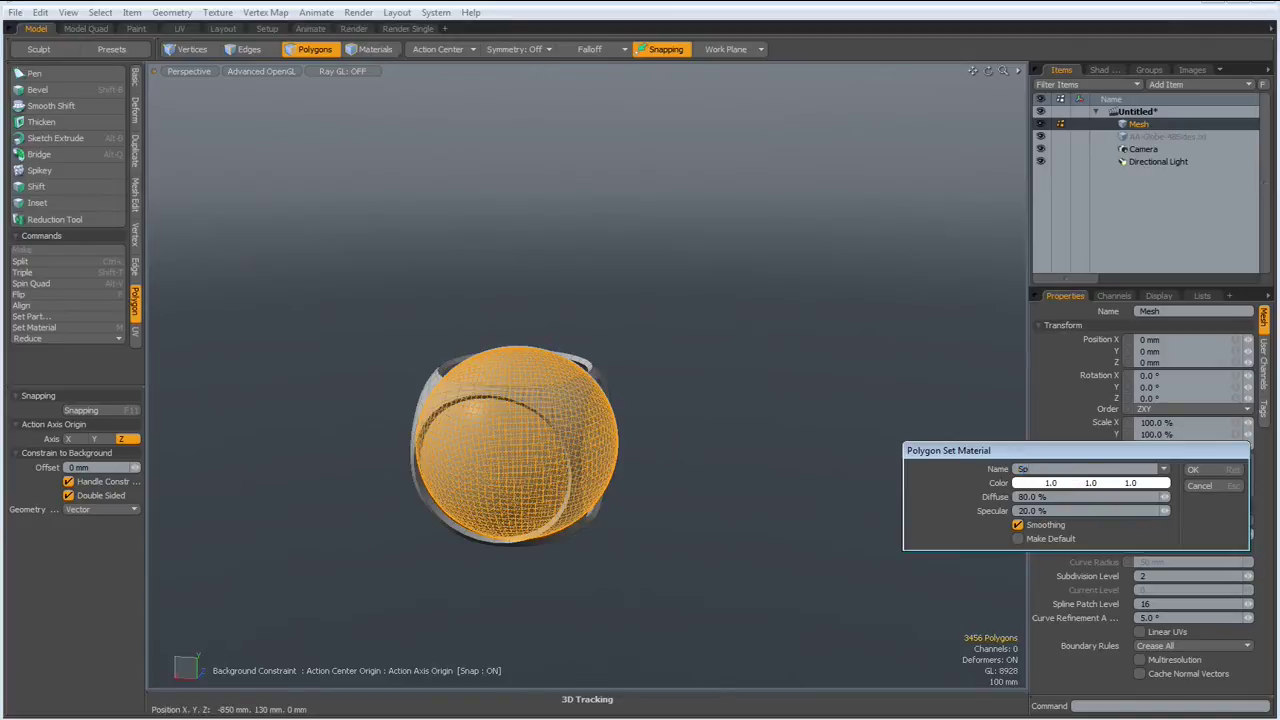
{"action": "key", "text": "Return"}
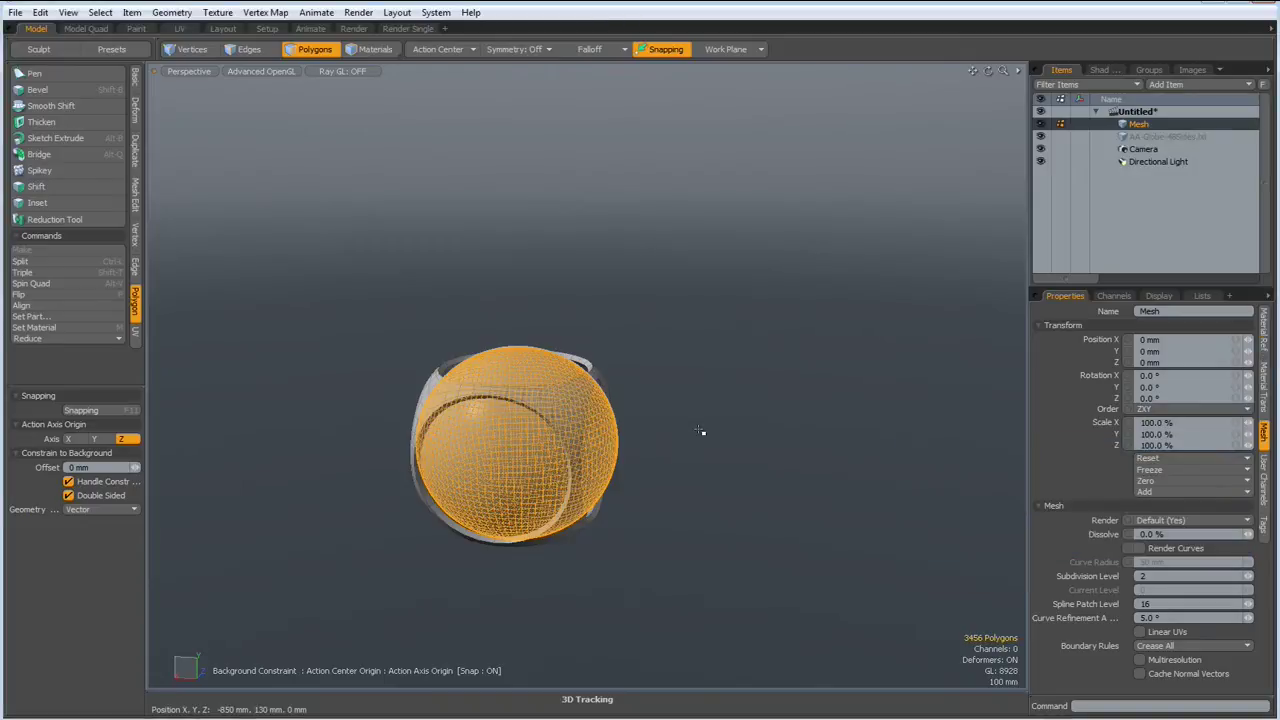
Drop the background constraint and origin action center, and assign the frame's polygons a separate material
{"action": "key", "text": "1"}
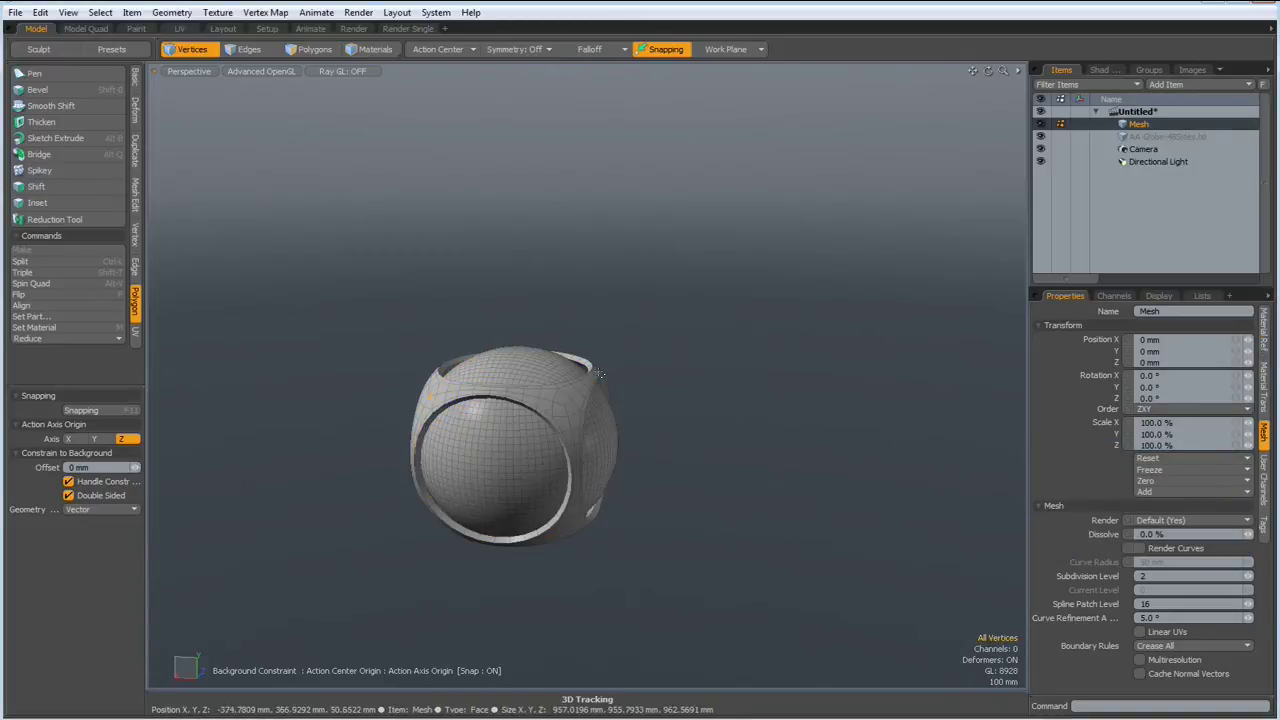
{"action": "double_click", "coordinate": [571, 398]}
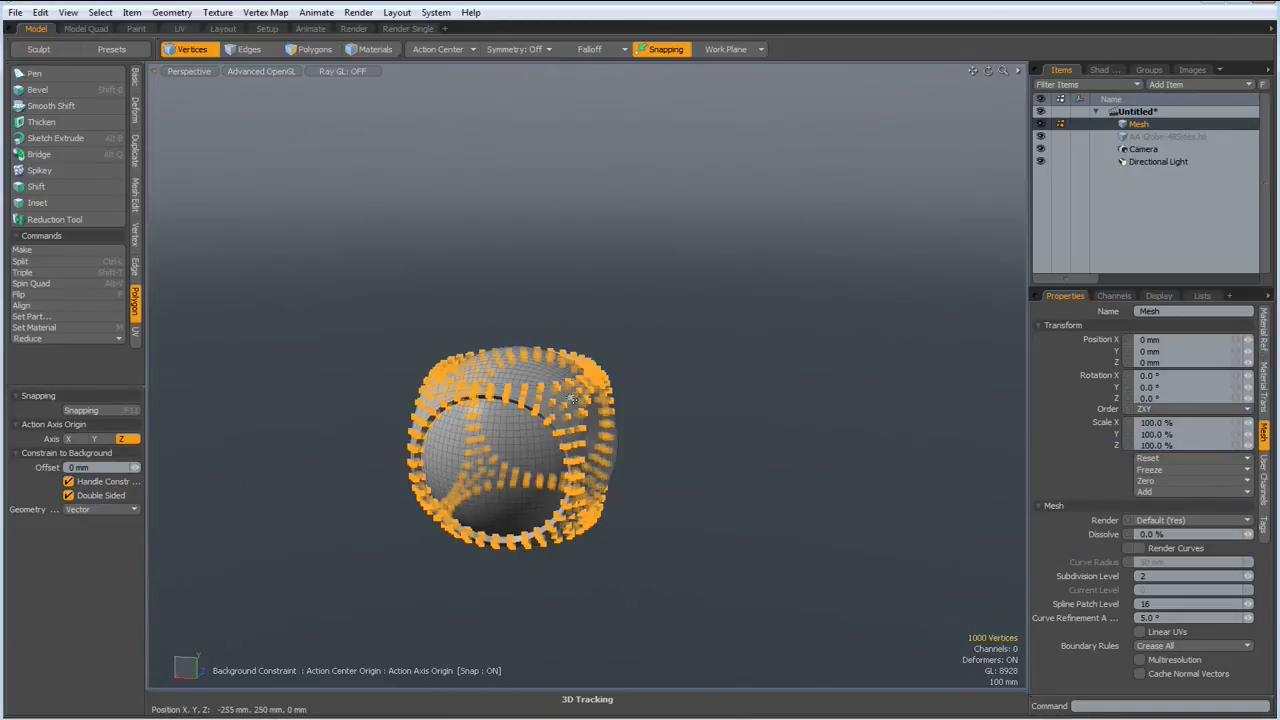
{"action": "key", "text": "q"}
{"action": "key", "text": "3"}
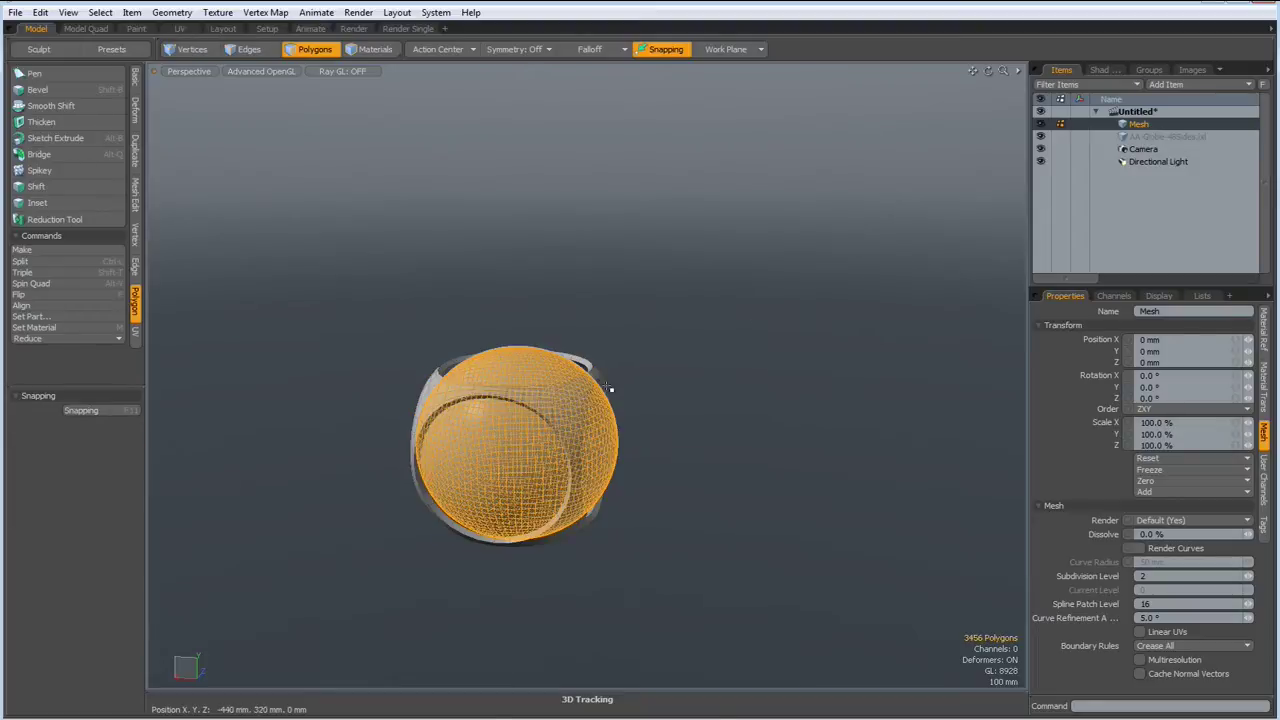
{"action": "double_click", "coordinate": [557, 410]}
{"action": "key", "text": "m"}
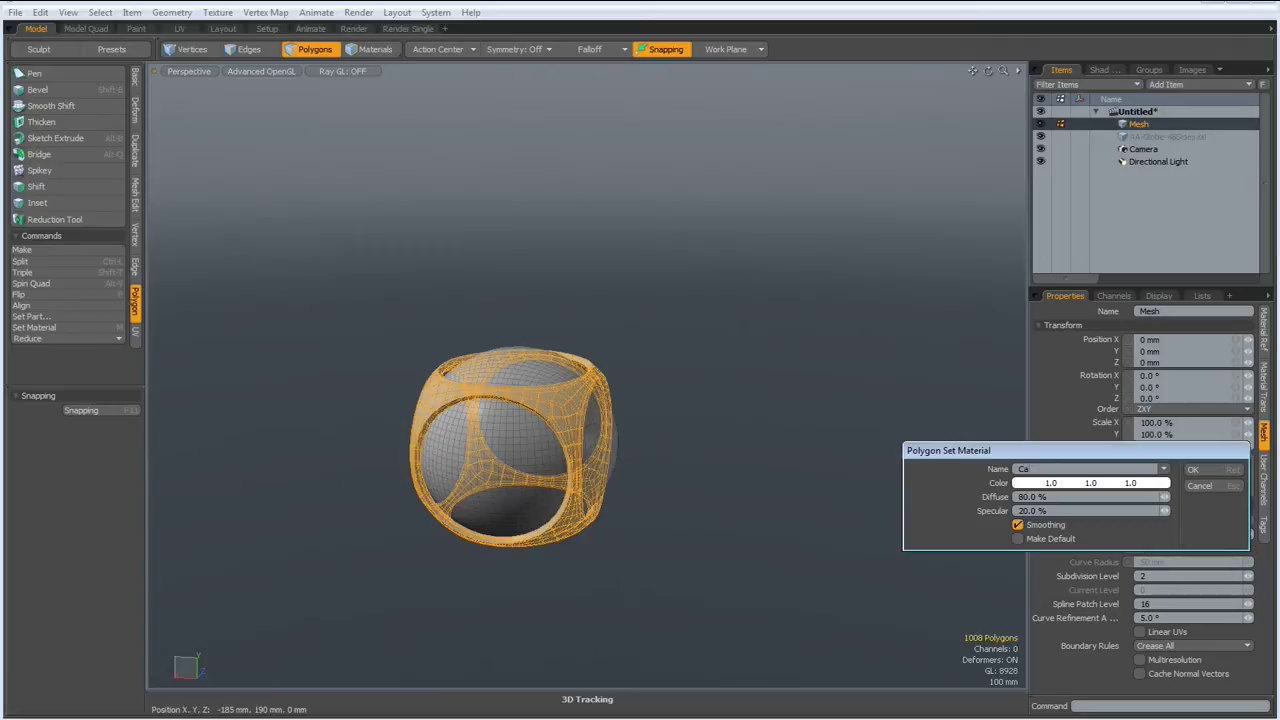
{"action": "key", "text": "Return"}
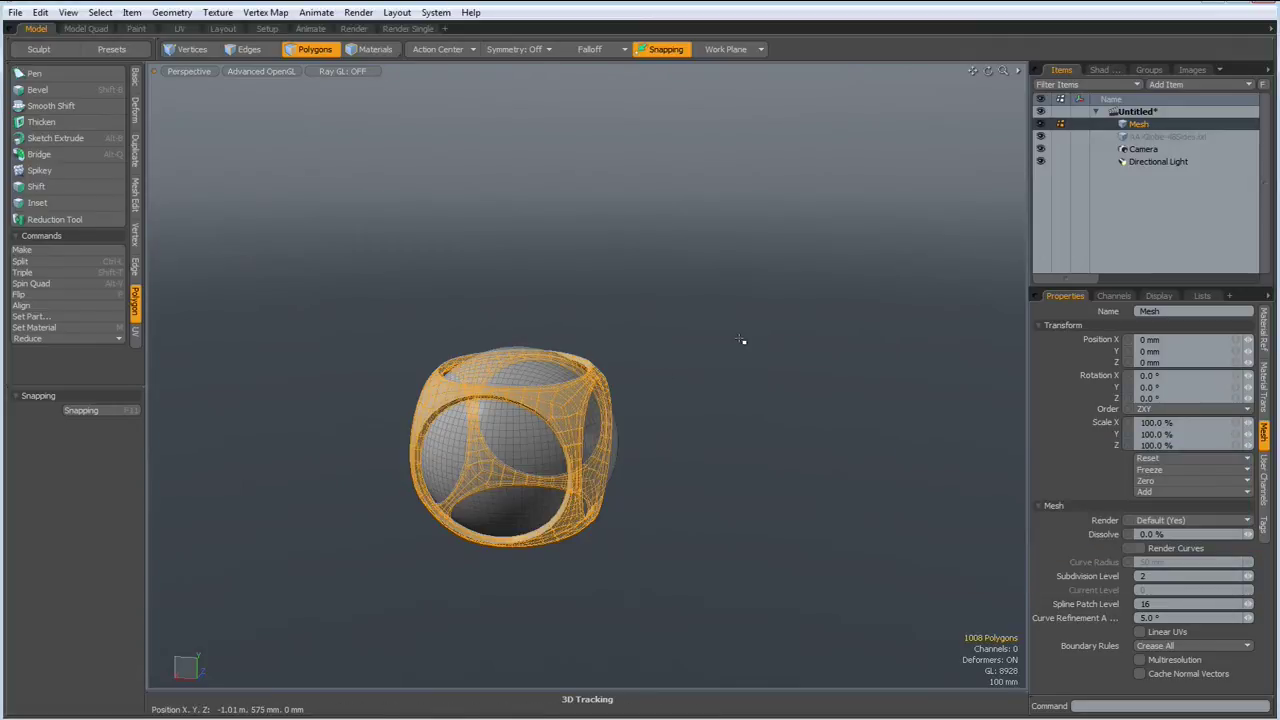
Clear the polygon selection and select one edge running across the rim thickness on each of two neighbouring openings
{"action": "left_click", "coordinate": [741, 339]}
{"action": "scroll", "coordinate": [532, 414], "scroll_direction": "up", "scroll_amount": 4}
{"action": "left_click_drag", "start_coordinate": [532, 414], "coordinate": [477, 394], "text": "alt"}
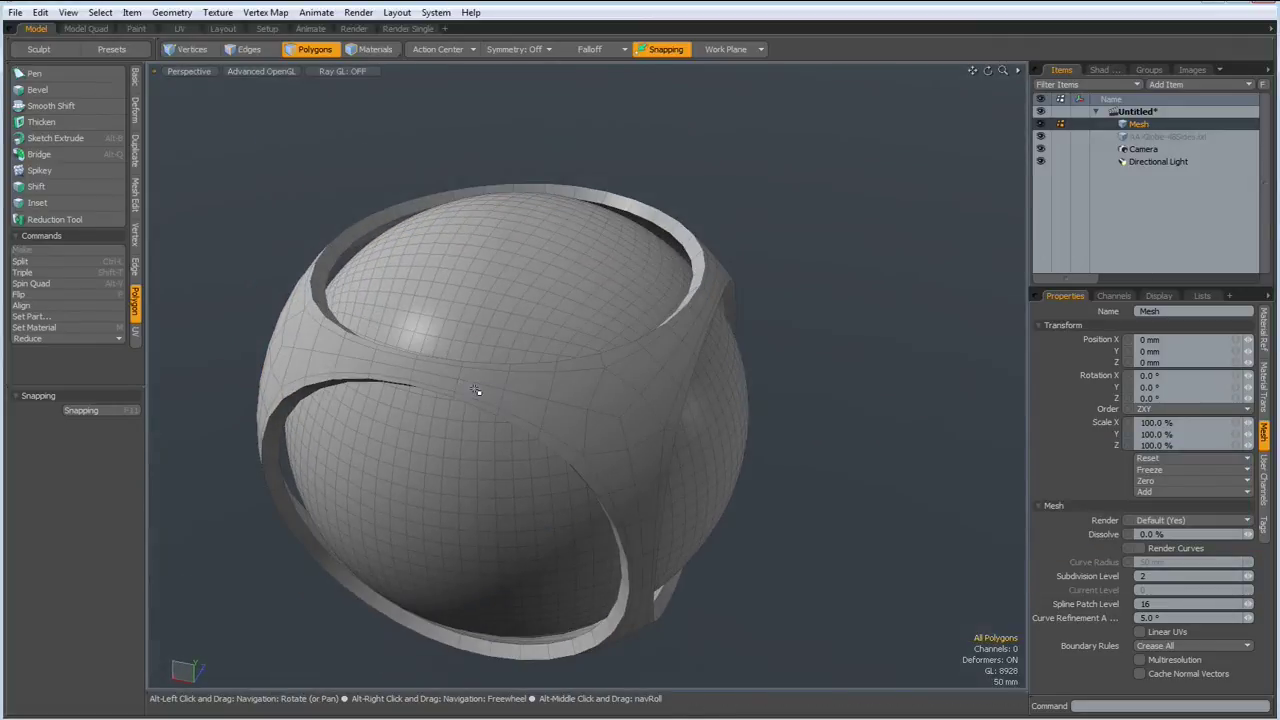
{"action": "key", "text": "2"}
{"action": "scroll", "coordinate": [457, 385], "scroll_direction": "up", "scroll_amount": 4}
{"action": "left_click", "coordinate": [333, 280]}
{"action": "left_click", "coordinate": [336, 291], "text": "ctrl"}
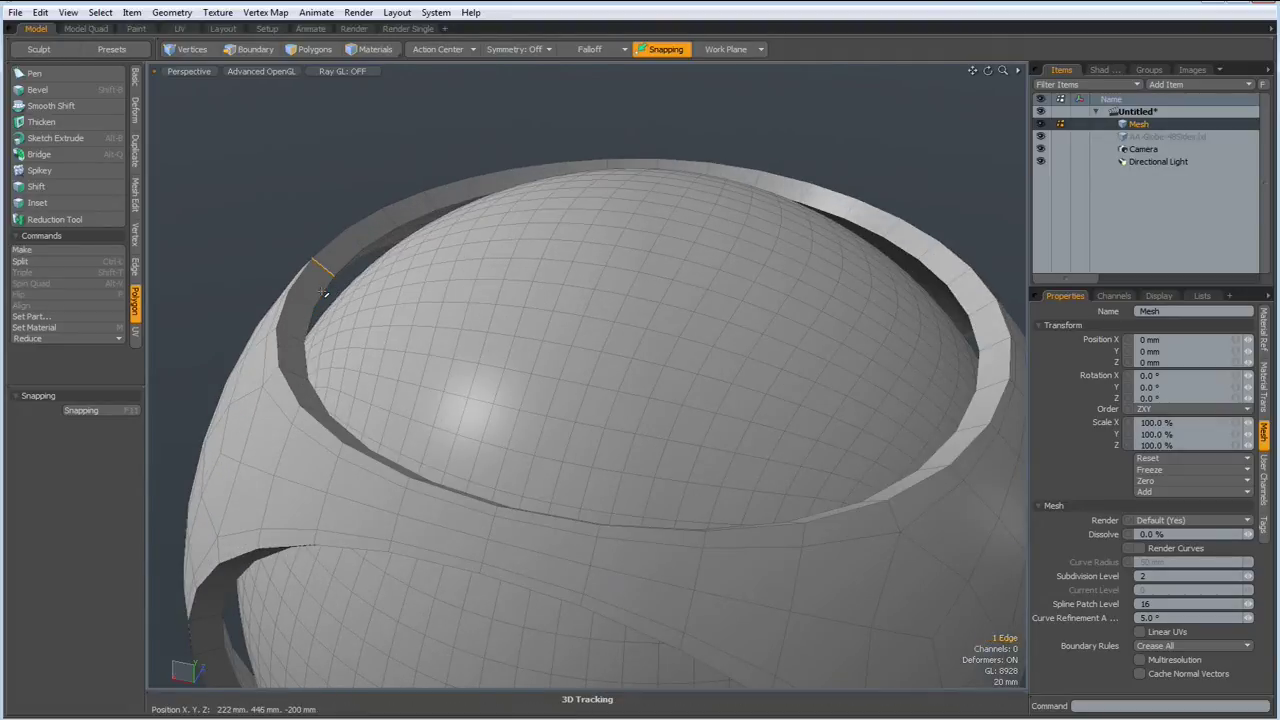
{"action": "scroll", "coordinate": [313, 311], "scroll_direction": "down", "scroll_amount": 4}
{"action": "left_click_drag", "start_coordinate": [318, 442], "coordinate": [357, 294], "text": "alt"}
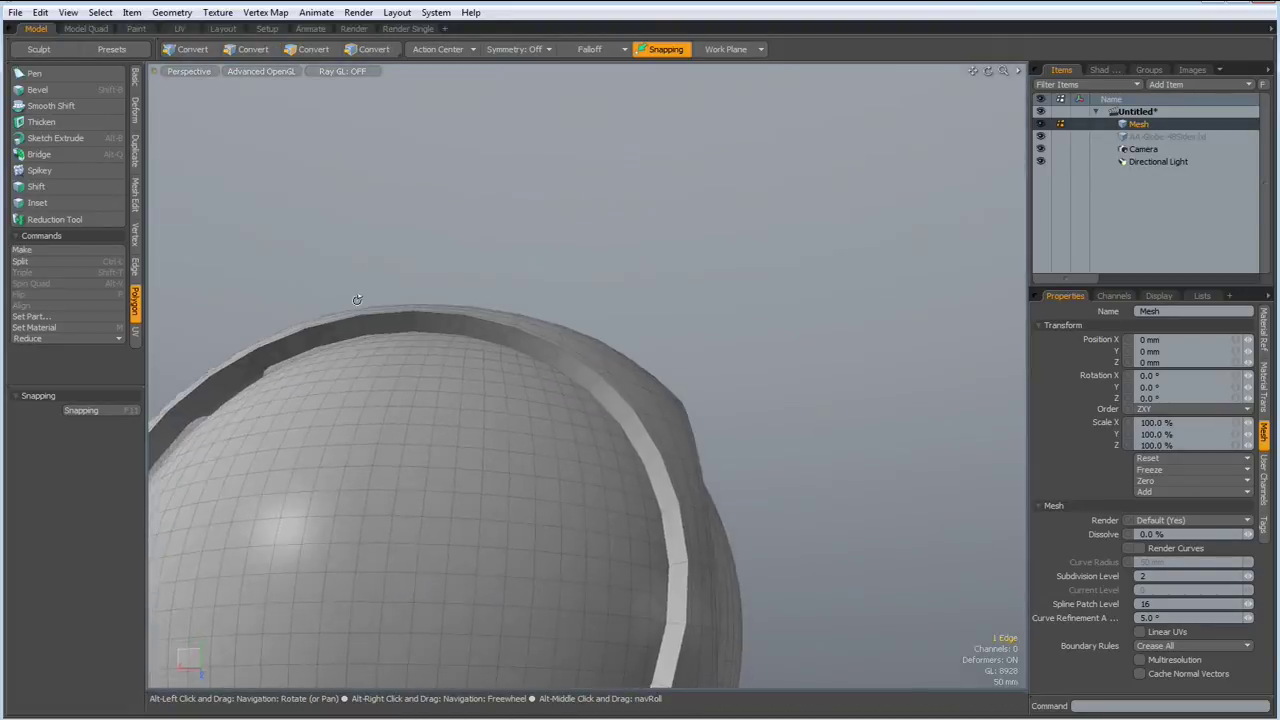
{"action": "left_click", "coordinate": [232, 381], "text": "shift"}
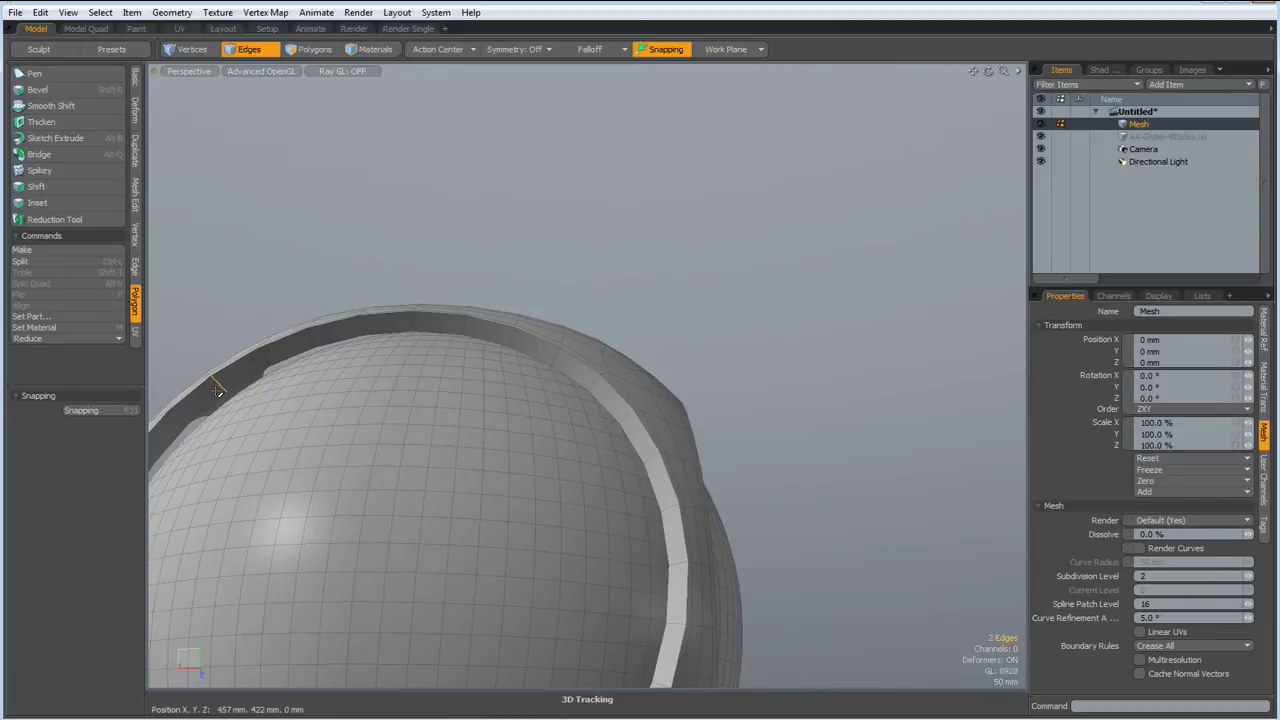
Add one edge running across the rim thickness on each of the remaining four openings to the edge selection
{"action": "scroll", "coordinate": [238, 501], "scroll_direction": "down", "scroll_amount": 3}
{"action": "left_click_drag", "start_coordinate": [238, 501], "coordinate": [624, 405], "text": "alt"}
{"action": "left_click", "coordinate": [636, 270], "text": "shift"}
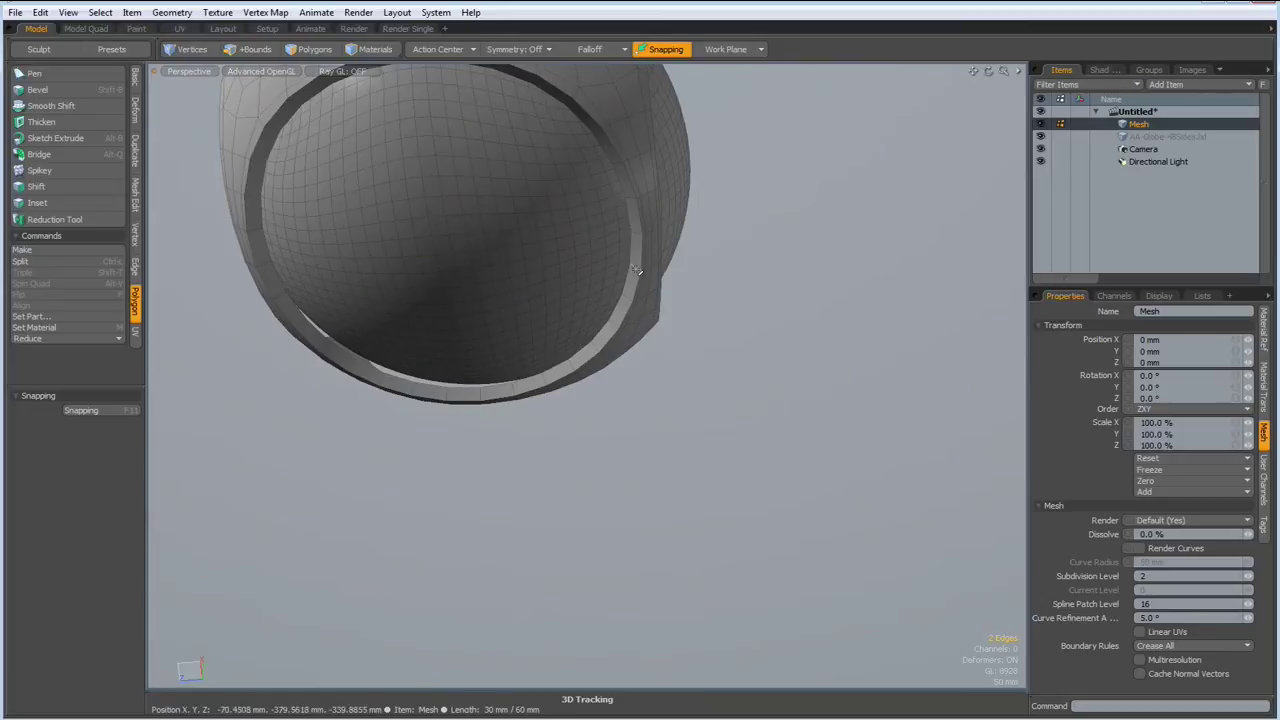
{"action": "left_click_drag", "start_coordinate": [533, 393], "coordinate": [543, 507], "text": "alt"}
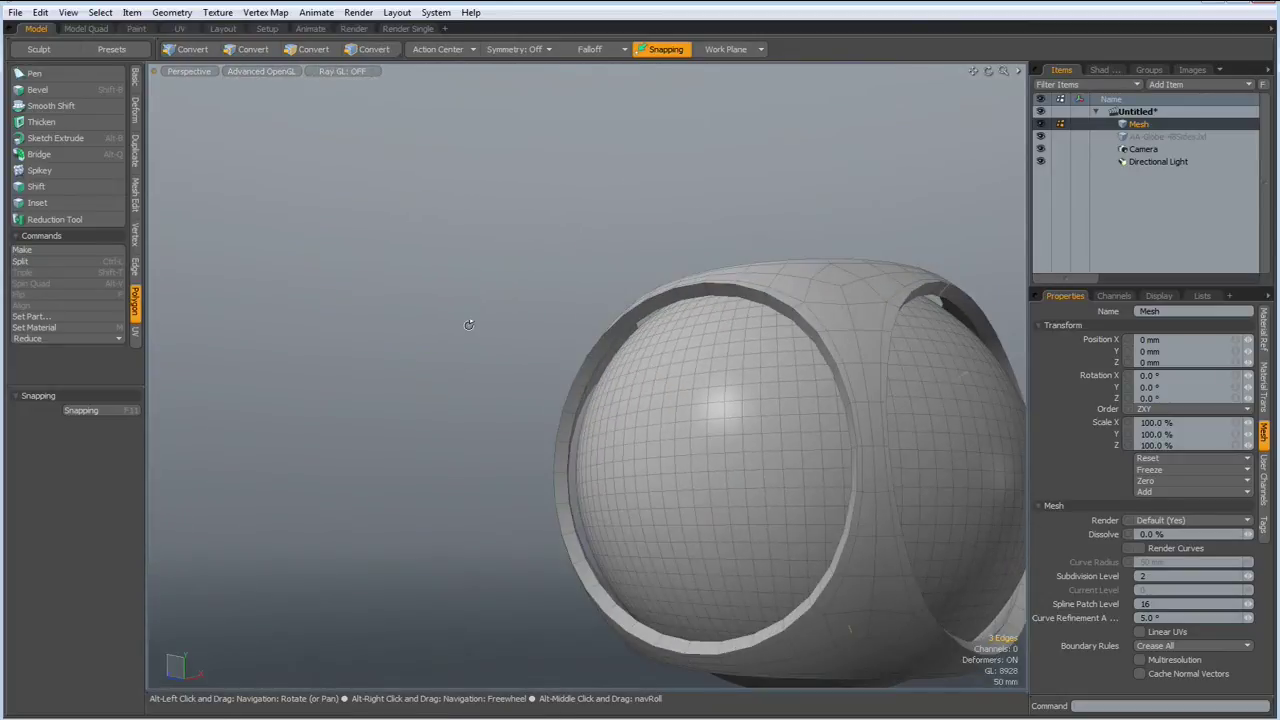
{"action": "left_click", "coordinate": [561, 504]}
{"action": "left_click_drag", "start_coordinate": [772, 496], "coordinate": [710, 500], "text": "alt"}
{"action": "left_click", "coordinate": [838, 460], "text": "shift"}
{"action": "left_click", "coordinate": [839, 457], "text": "shift"}
{"action": "left_click_drag", "start_coordinate": [300, 422], "coordinate": [834, 452], "text": "alt"}
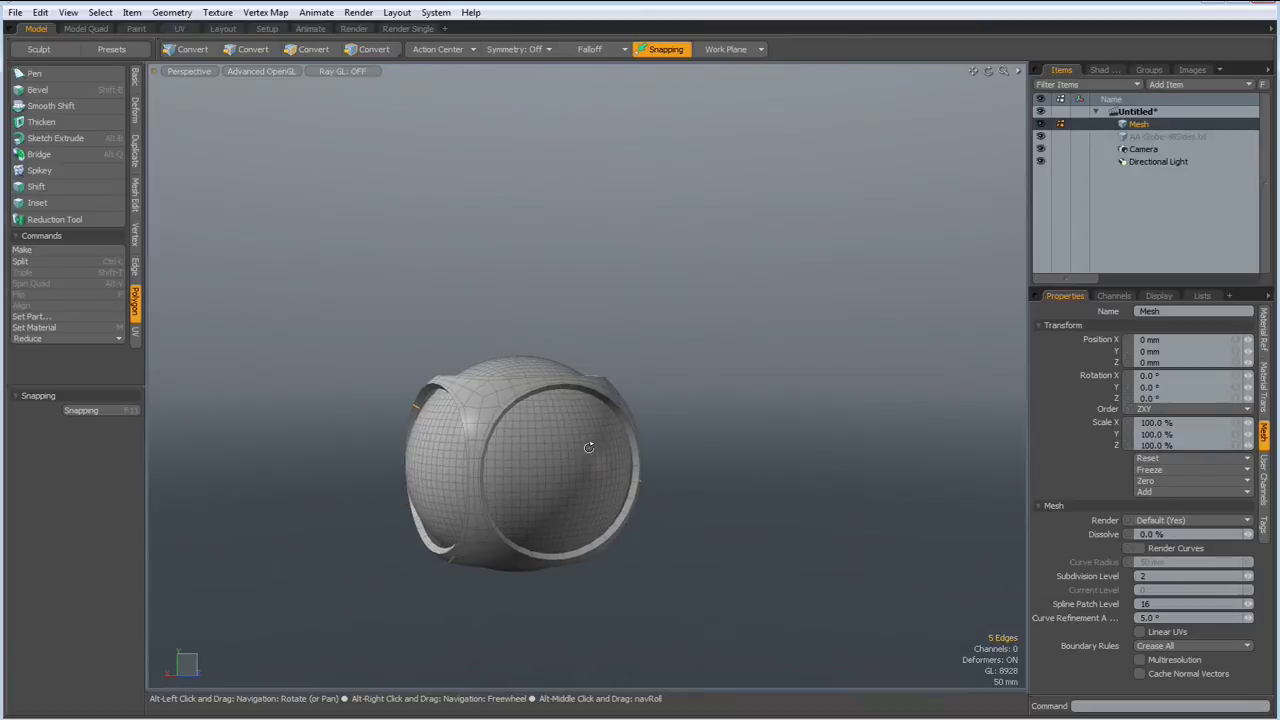
{"action": "scroll", "coordinate": [363, 459], "scroll_direction": "up", "scroll_amount": 5}
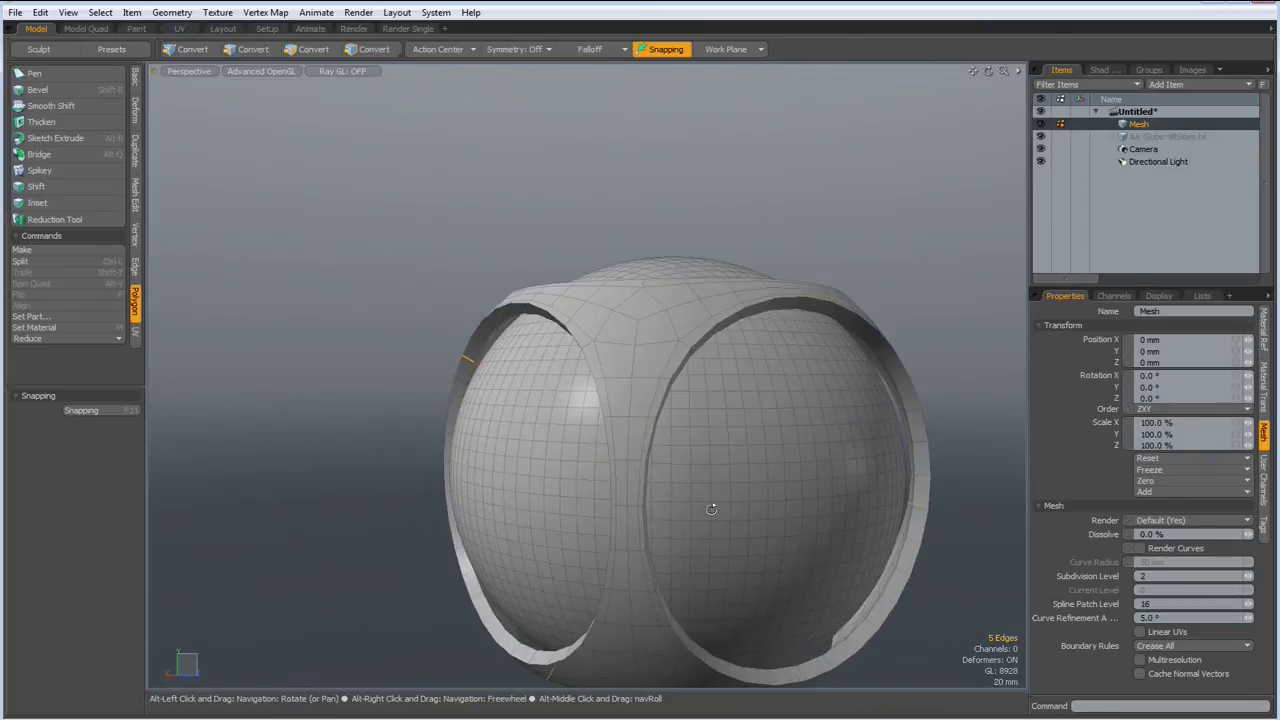
{"action": "left_click", "coordinate": [925, 478], "text": "shift"}
Loop-slice all six opening rims with two symmetric cuts at 5%, and turn on subdivision for the mesh
{"action": "key", "text": "alt+c"}
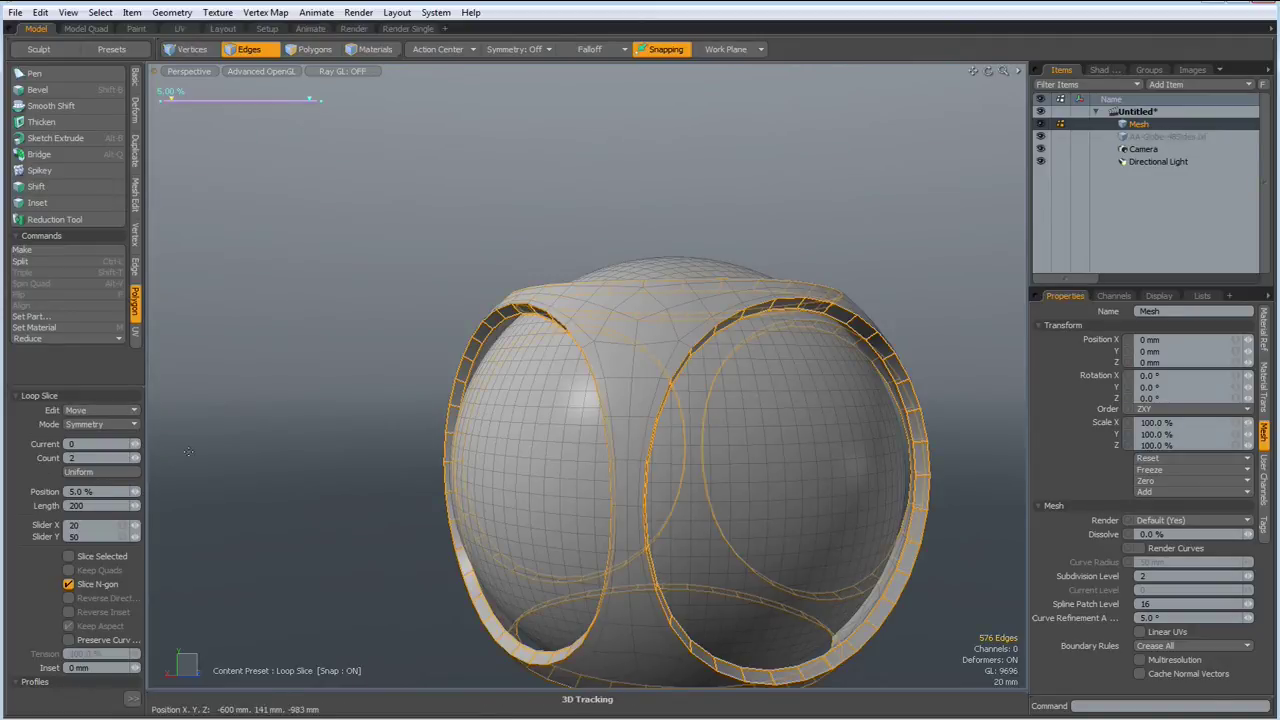
{"action": "key", "text": "Escape"}
{"action": "key", "text": "Escape"}
{"action": "key", "text": "Tab"}
{"action": "left_click_drag", "start_coordinate": [423, 320], "coordinate": [624, 385], "text": "alt"}
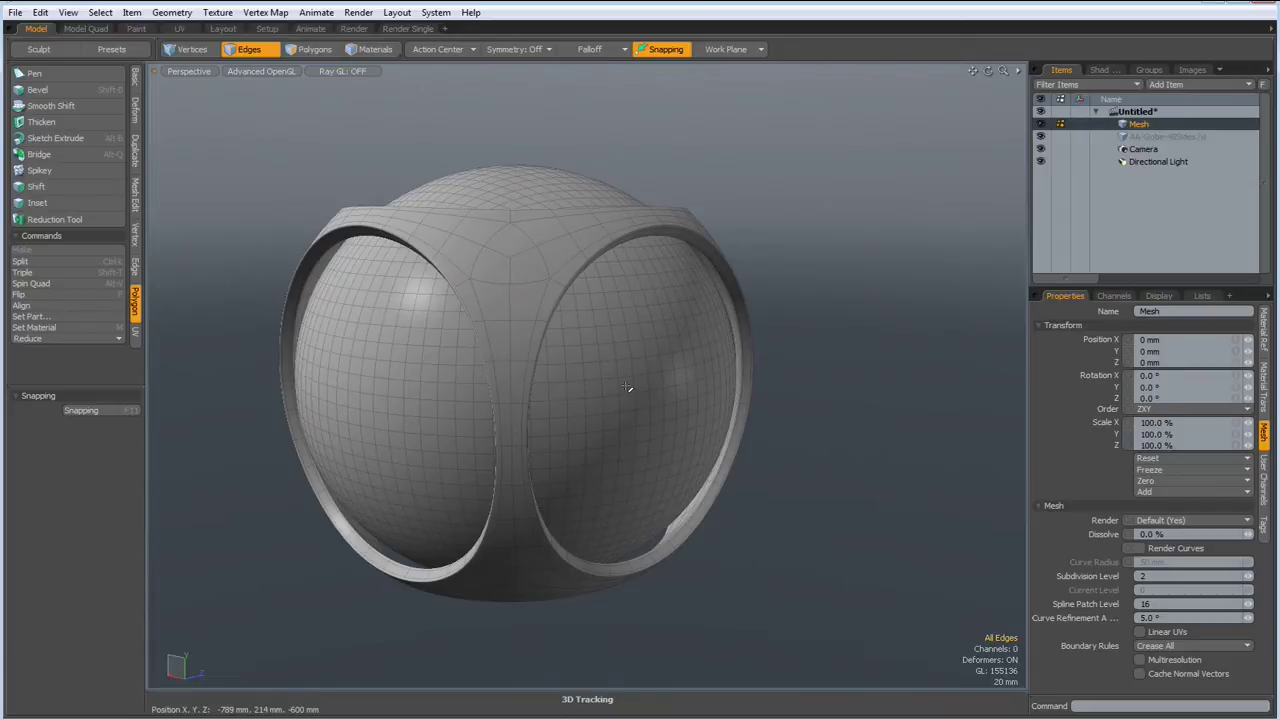
Switch to the render layout, fit the model in the render preview, and apply the Glass Artistic 03 preset to the sphere
{"action": "left_click", "coordinate": [353, 29]}
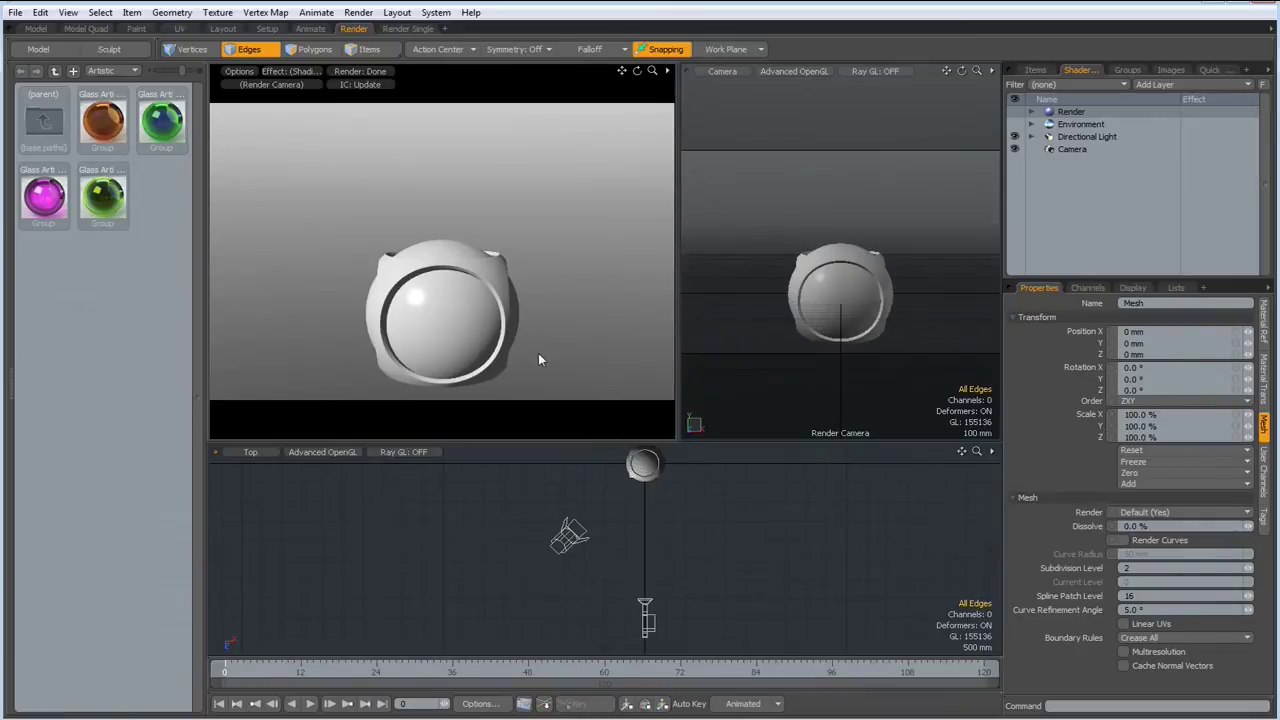
{"action": "key", "text": "a"}
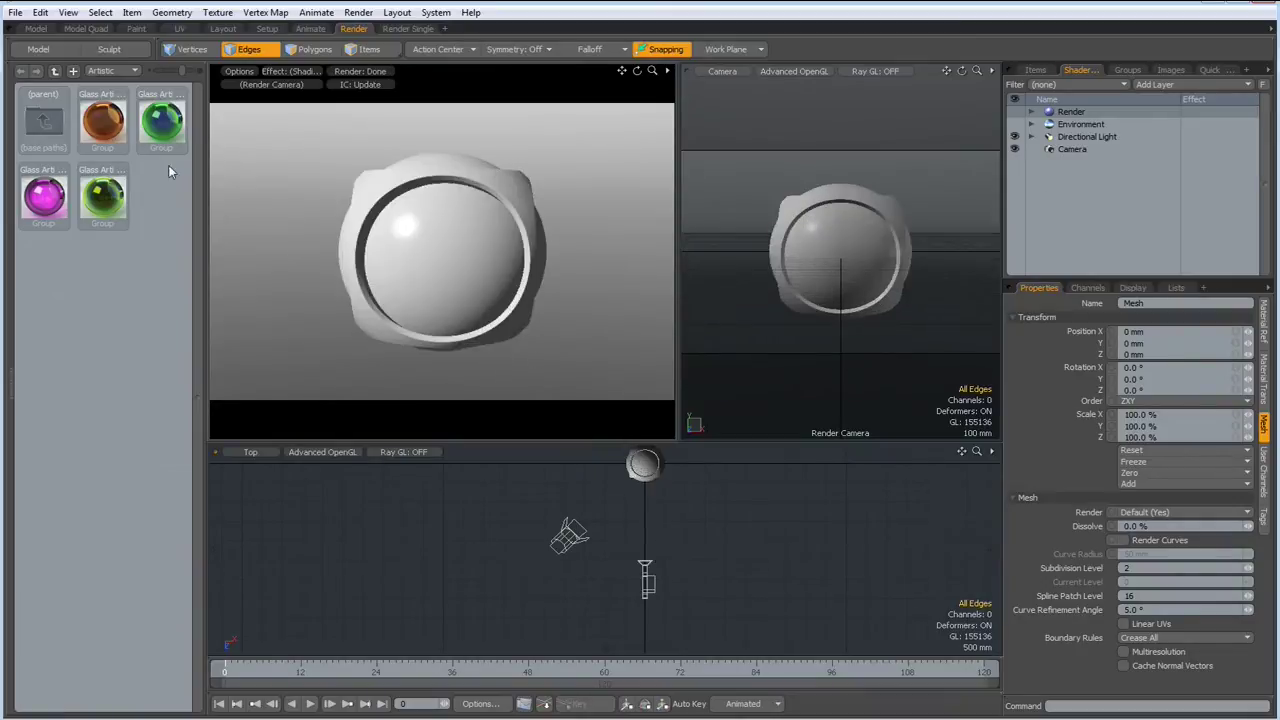
{"action": "left_click_drag", "start_coordinate": [43, 200], "coordinate": [418, 234]}
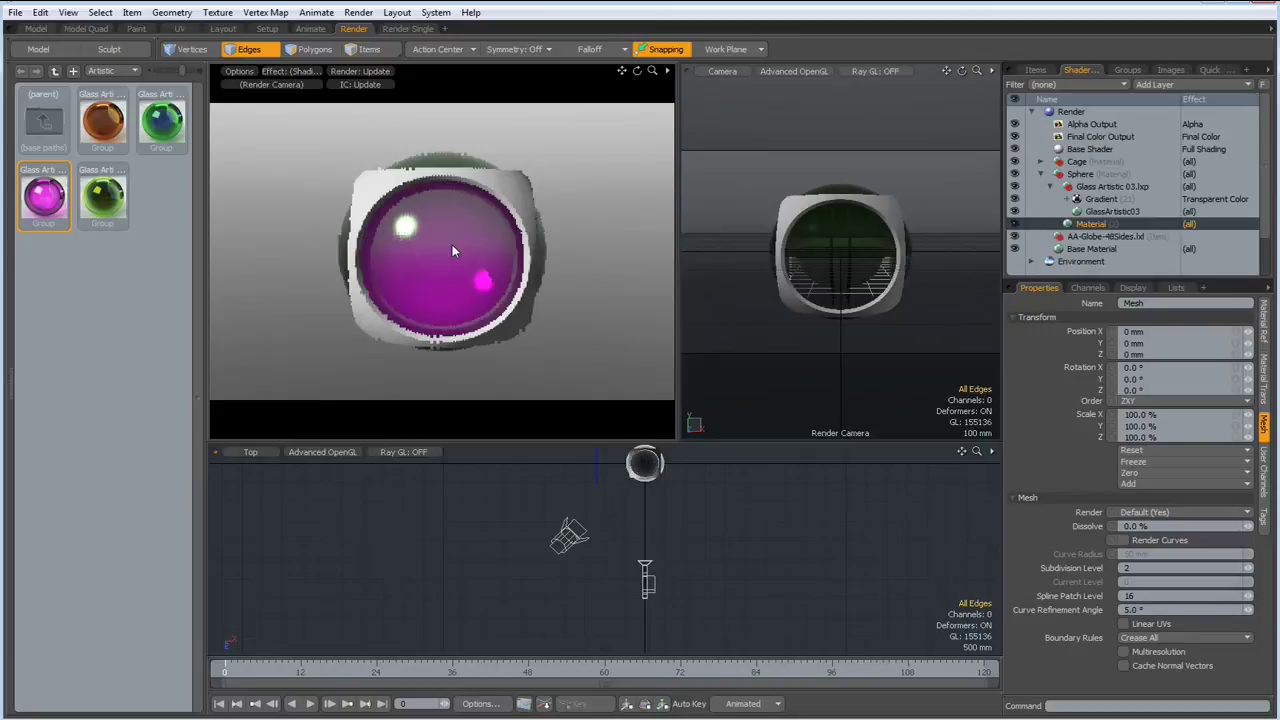
Find the silver presets among the metal materials and apply Polished Silver to the cage
{"action": "double_click", "coordinate": [36, 122]}
{"action": "double_click", "coordinate": [36, 122]}
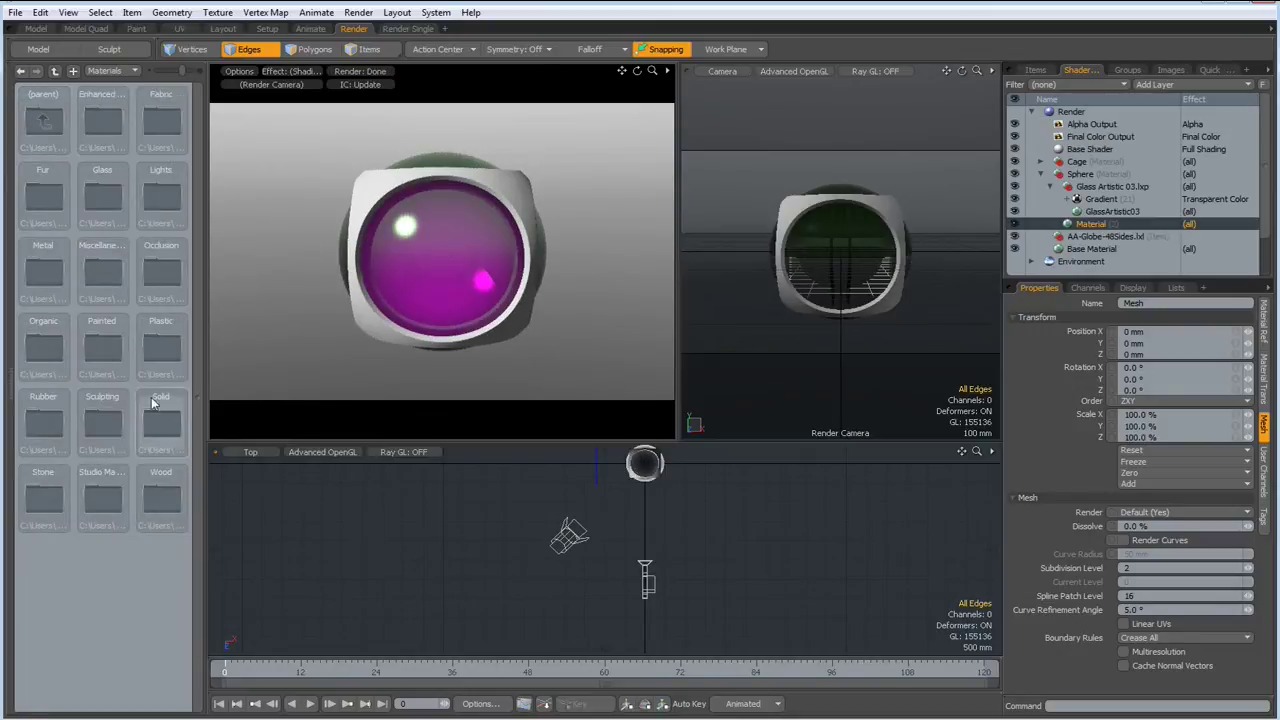
{"action": "double_click", "coordinate": [46, 272]}
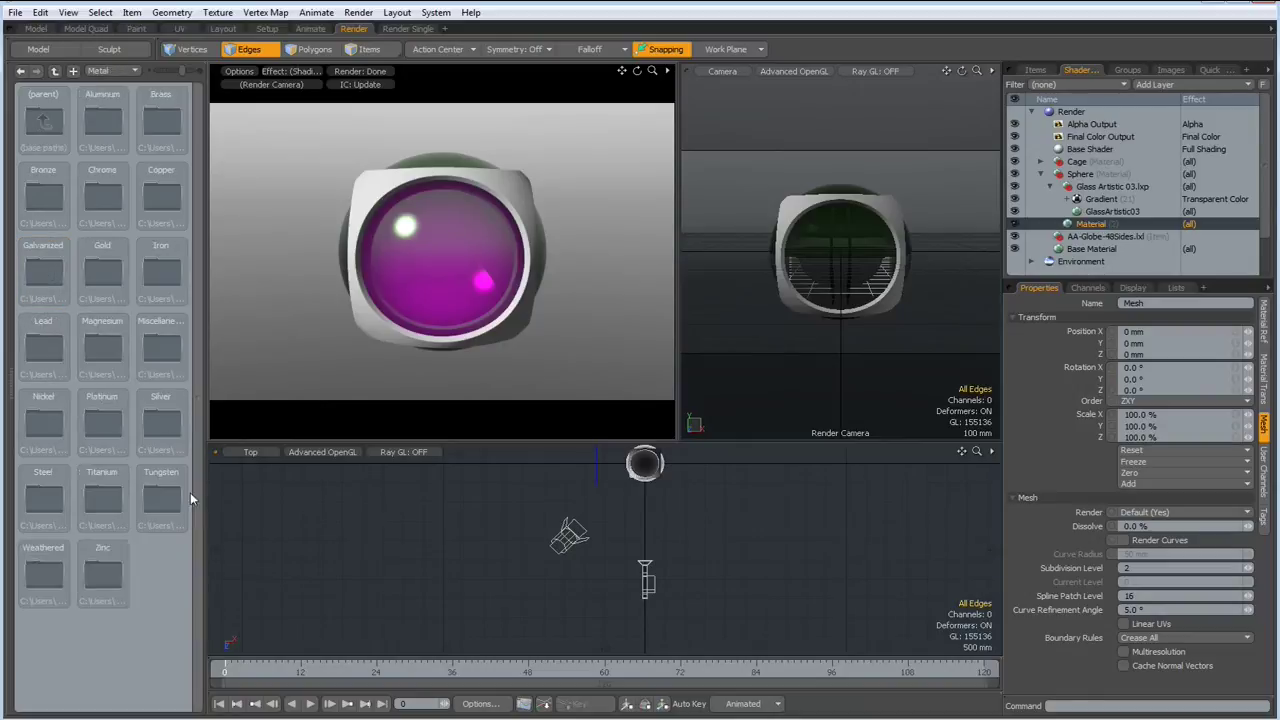
{"action": "double_click", "coordinate": [163, 422]}
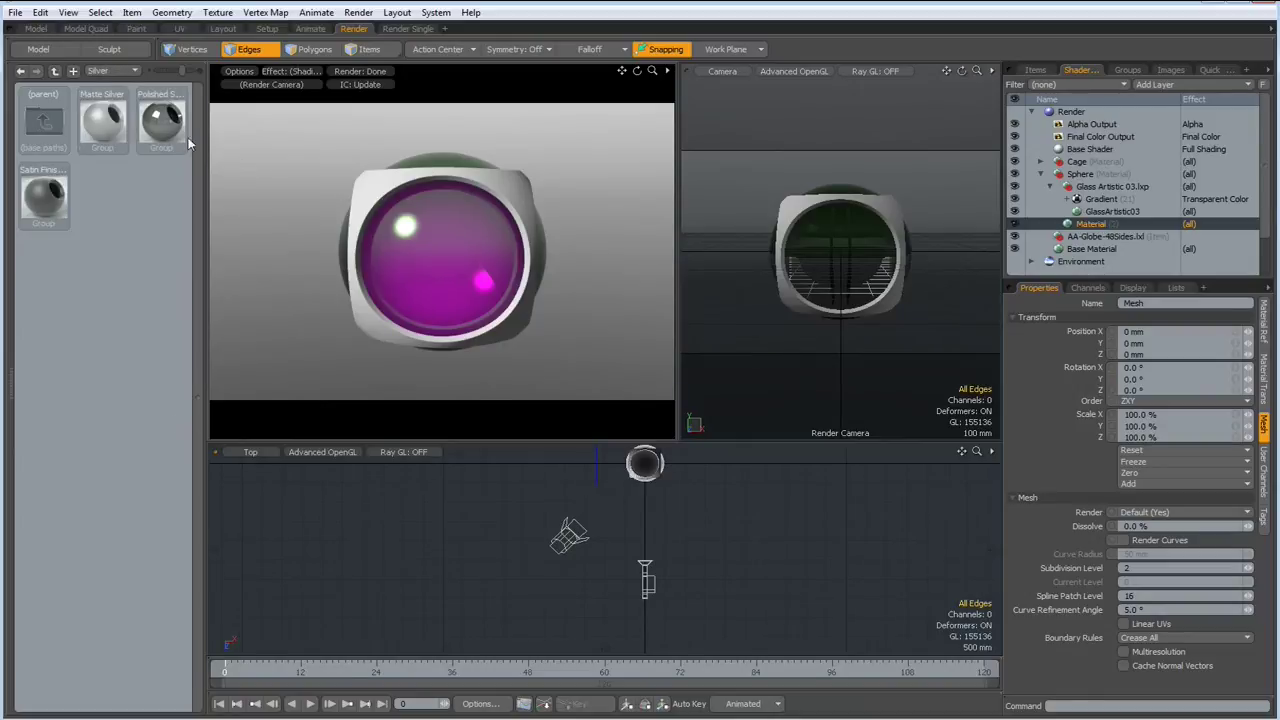
{"action": "left_click_drag", "start_coordinate": [165, 118], "coordinate": [275, 158]}
{"action": "left_click_drag", "start_coordinate": [514, 184], "coordinate": [514, 184]}
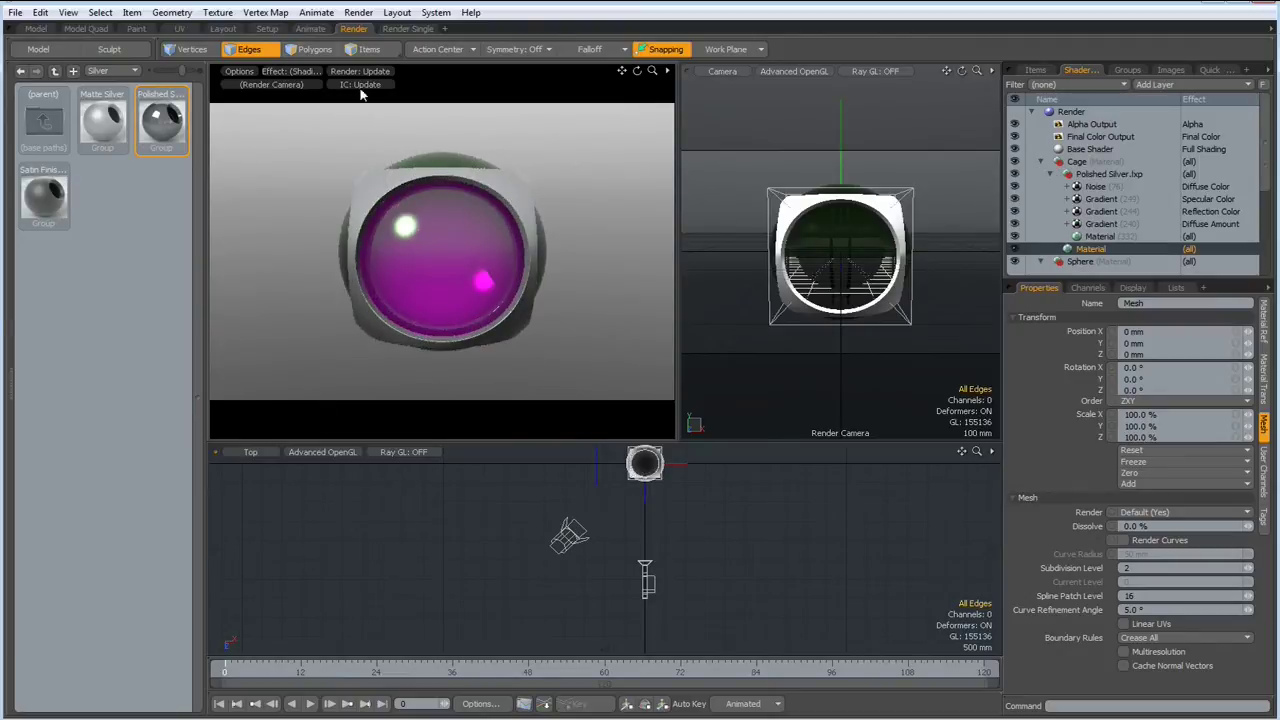
Load the Orange Blue Lights 01 studio environment preset into the scene
{"action": "left_click", "coordinate": [224, 29]}
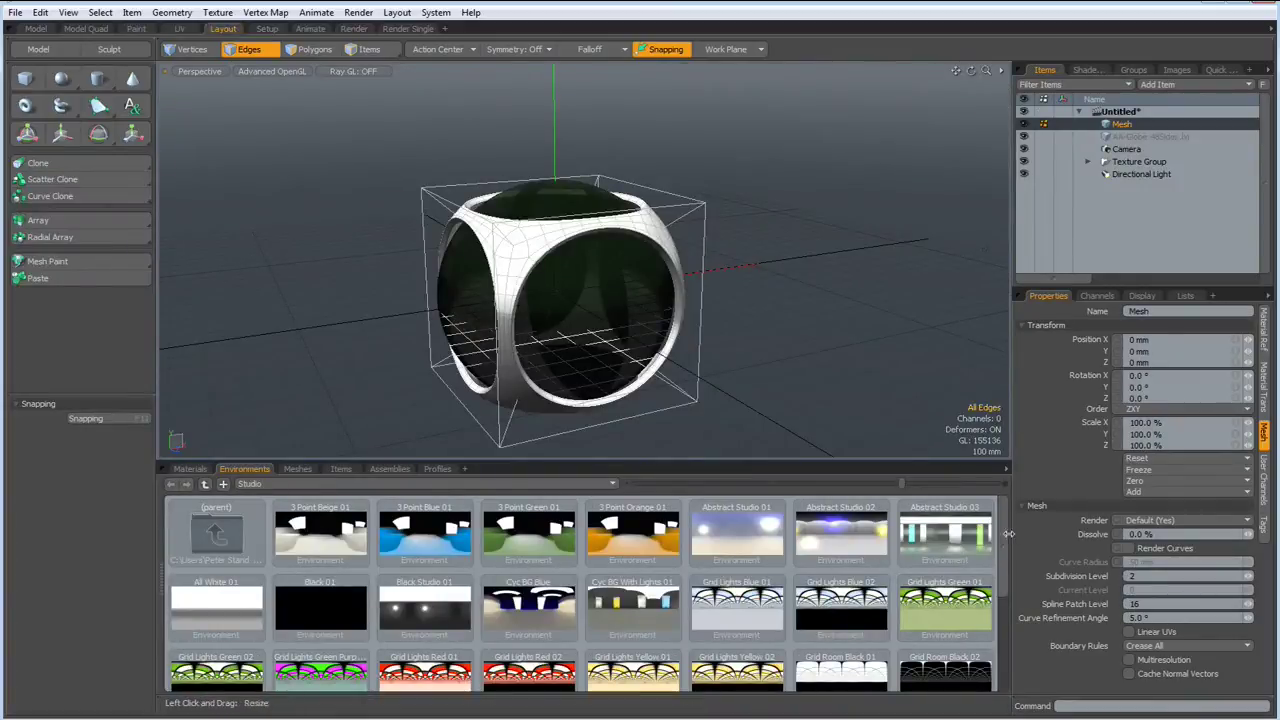
{"action": "left_click_drag", "start_coordinate": [1005, 540], "coordinate": [1012, 621]}
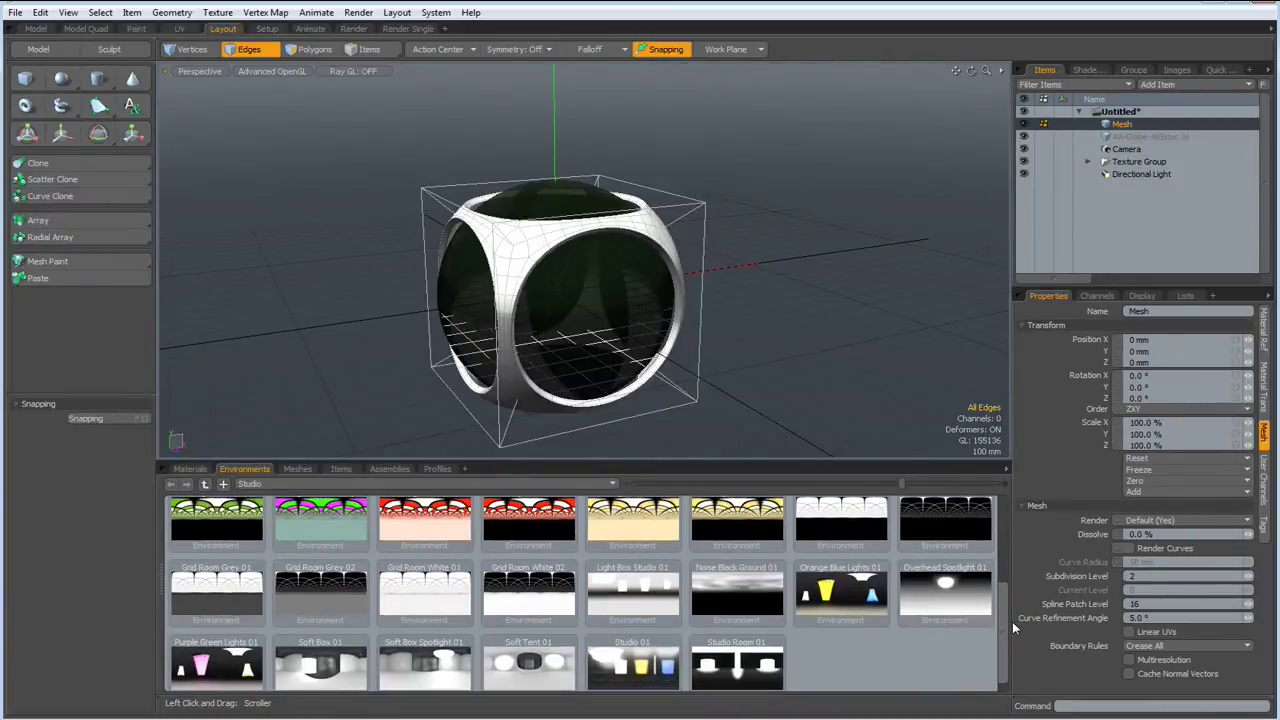
{"action": "right_click", "coordinate": [832, 590]}
{"action": "left_click", "coordinate": [832, 588]}
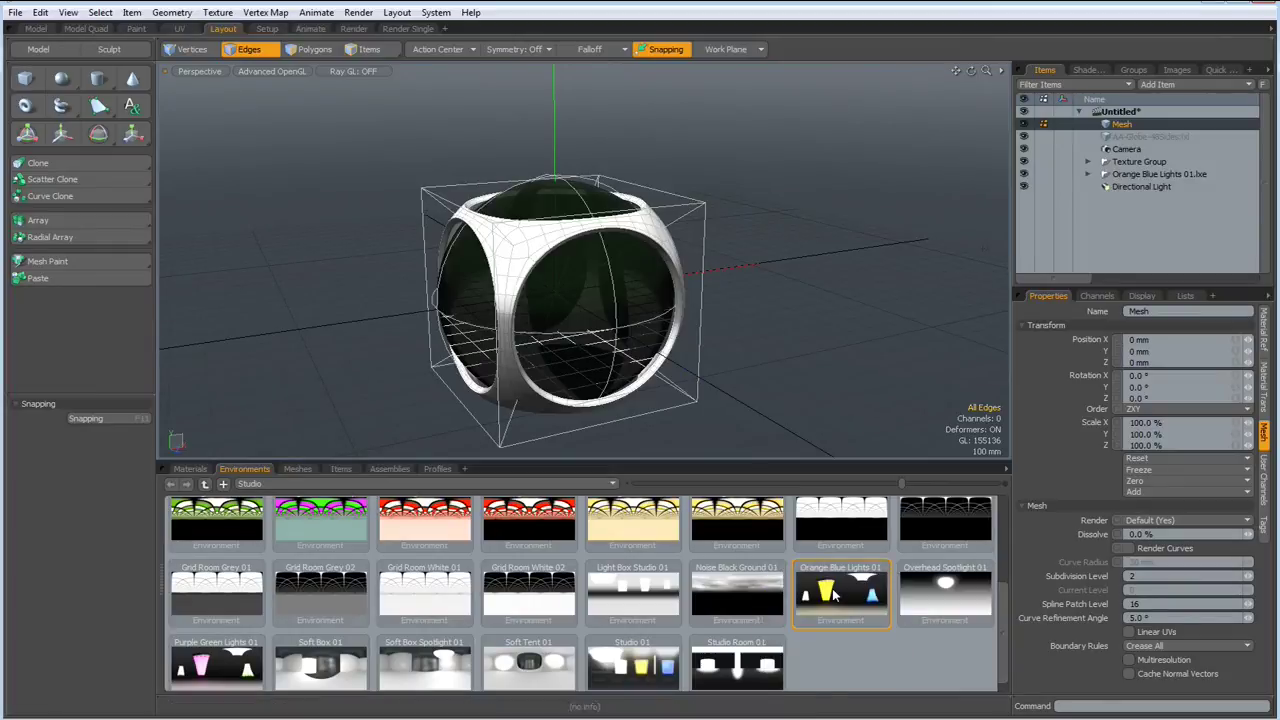
Orbit the render camera to a three-quarter view of the model and set the render frame to 850 by 850 pixels
{"action": "left_click", "coordinate": [354, 29]}
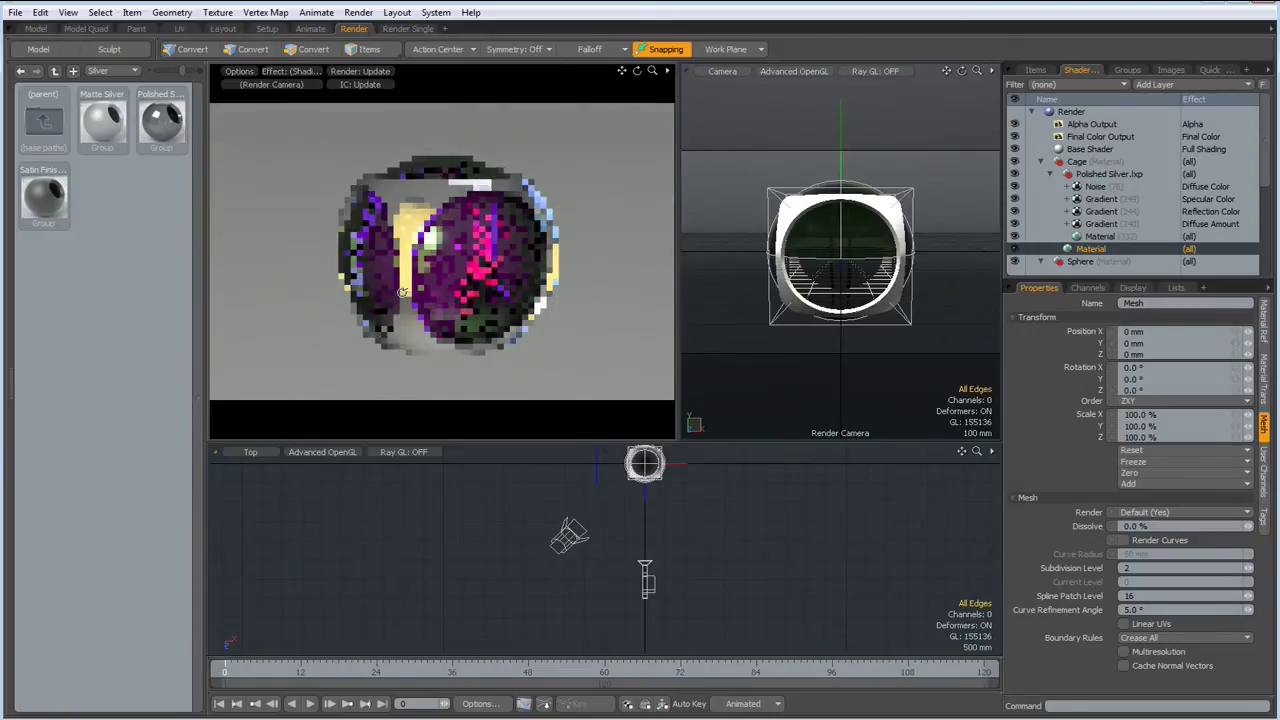
{"action": "left_click_drag", "start_coordinate": [402, 292], "coordinate": [404, 294], "text": "alt"}
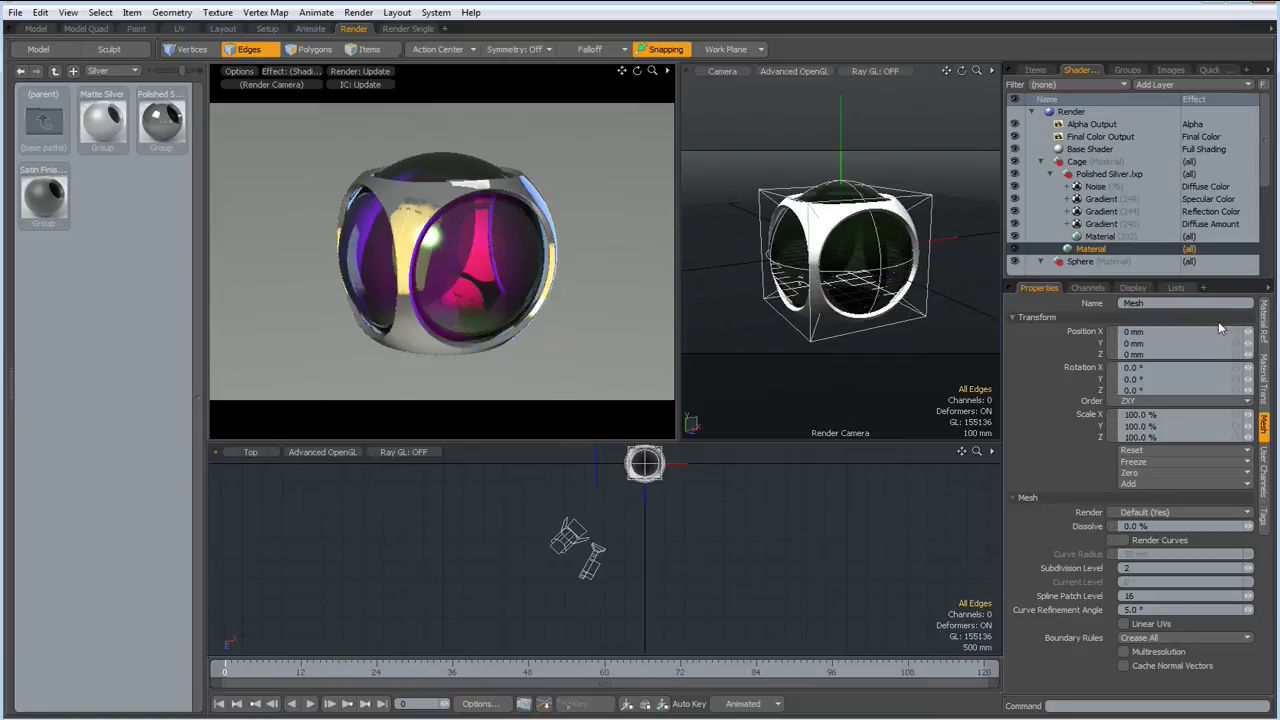
{"action": "left_click", "coordinate": [1069, 112]}
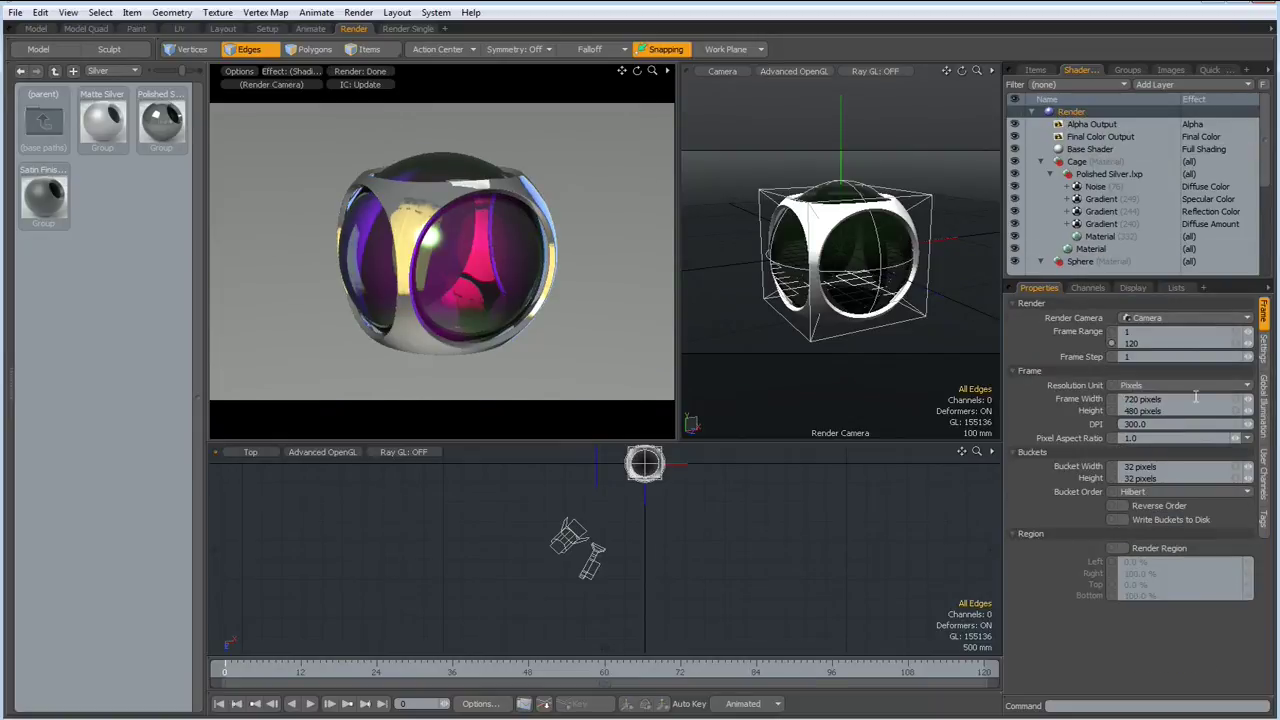
{"action": "left_click", "coordinate": [1237, 401]}
{"action": "type", "text": "85"}
{"action": "key", "text": "Return"}
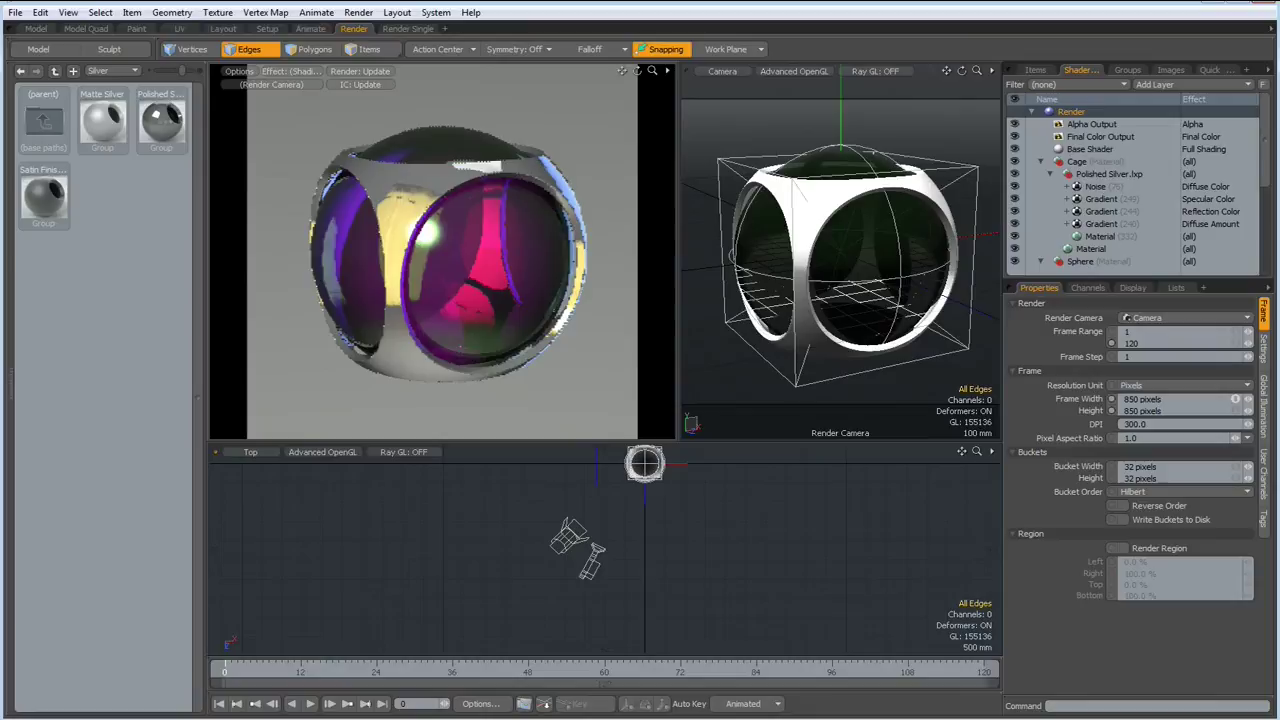
Enable indirect illumination in the global illumination settings and render the current frame
{"action": "left_click", "coordinate": [1263, 405]}
{"action": "left_click", "coordinate": [1123, 361]}
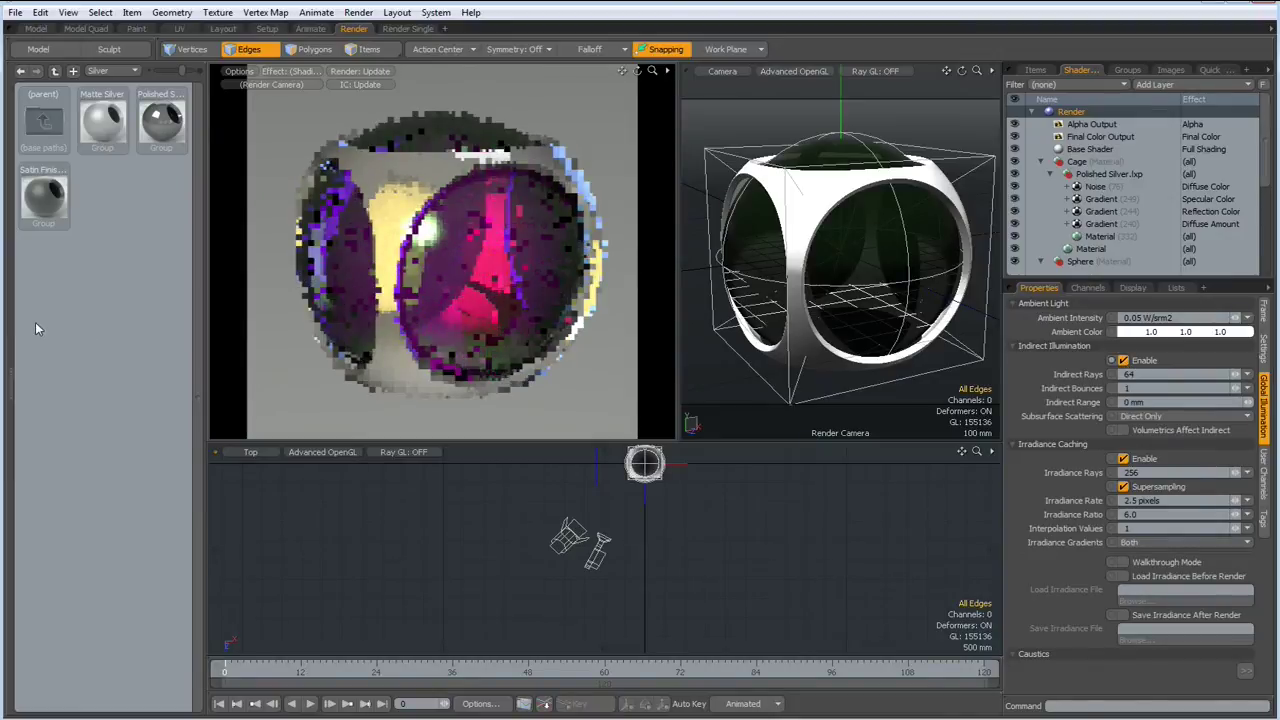
{"action": "key", "text": "F9"}
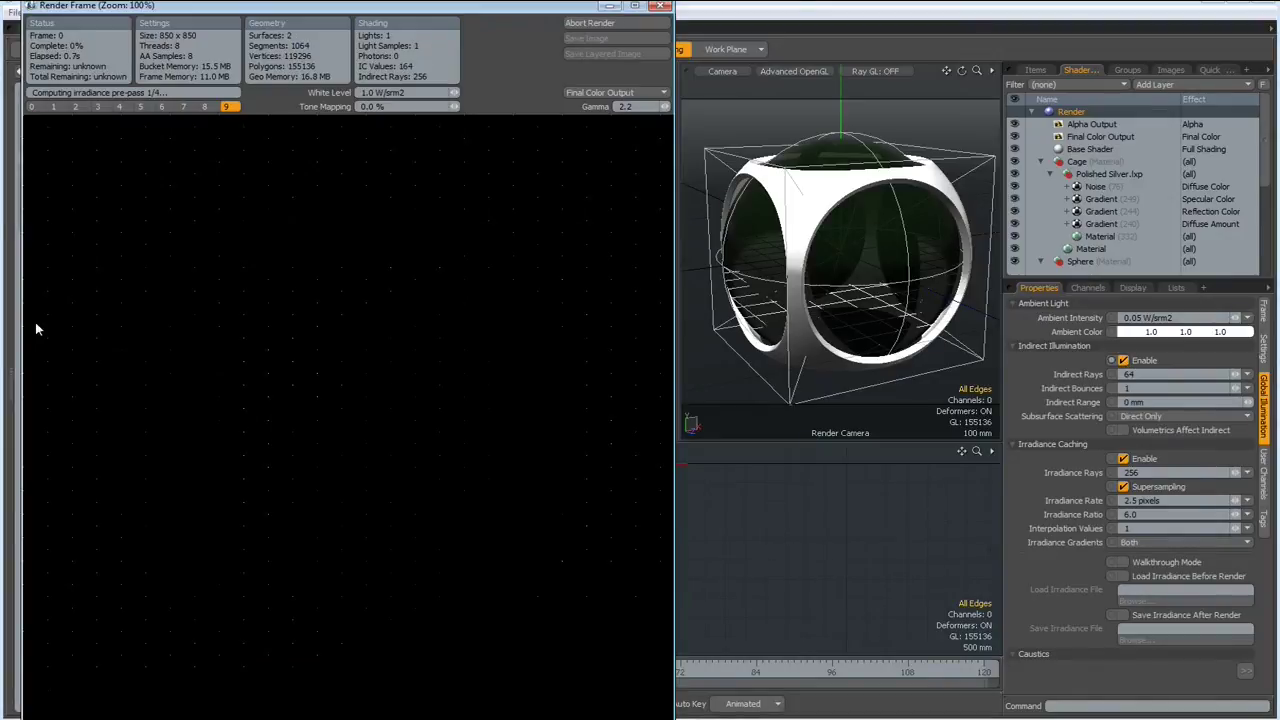